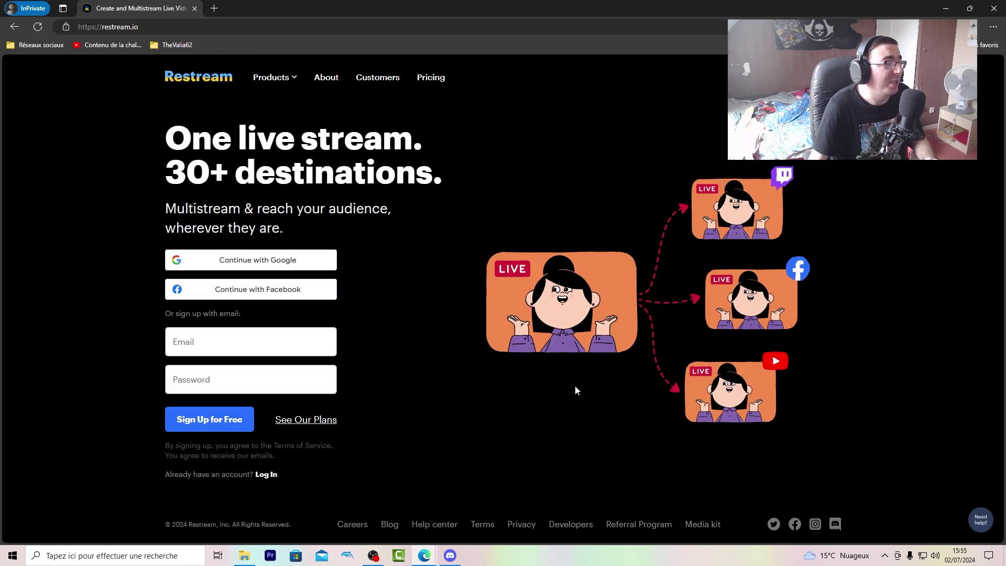
{"action": "left_click", "coordinate": [308, 337]}
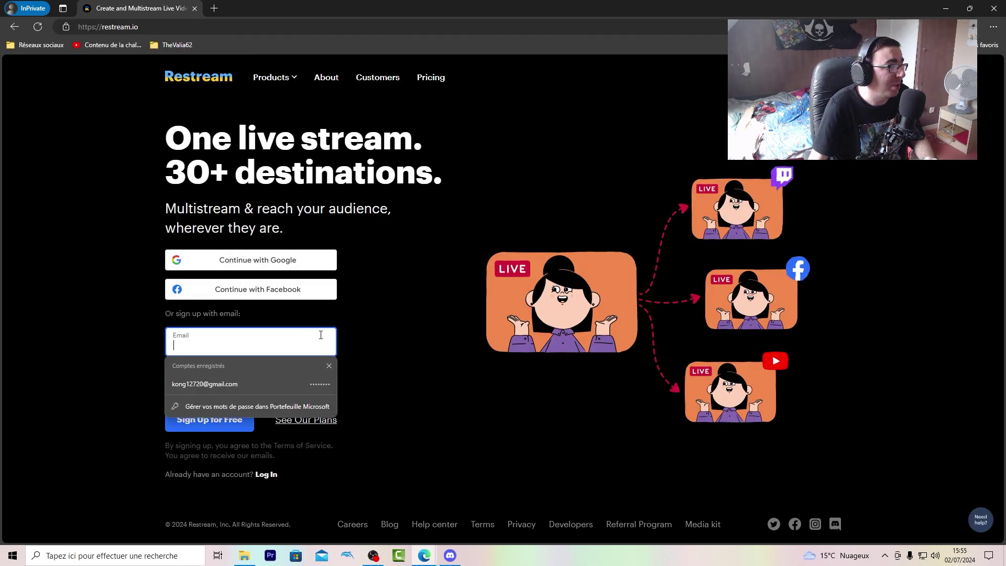
{"action": "left_click", "coordinate": [379, 312]}
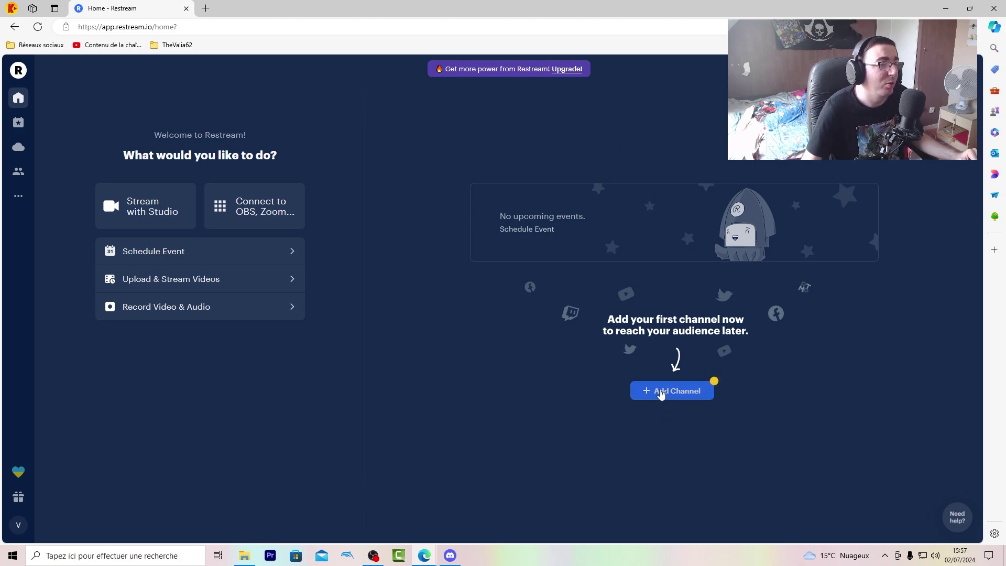
Start adding a YouTube destination from the list of streaming platforms, choosing the Channel type
{"action": "left_click", "coordinate": [663, 393]}
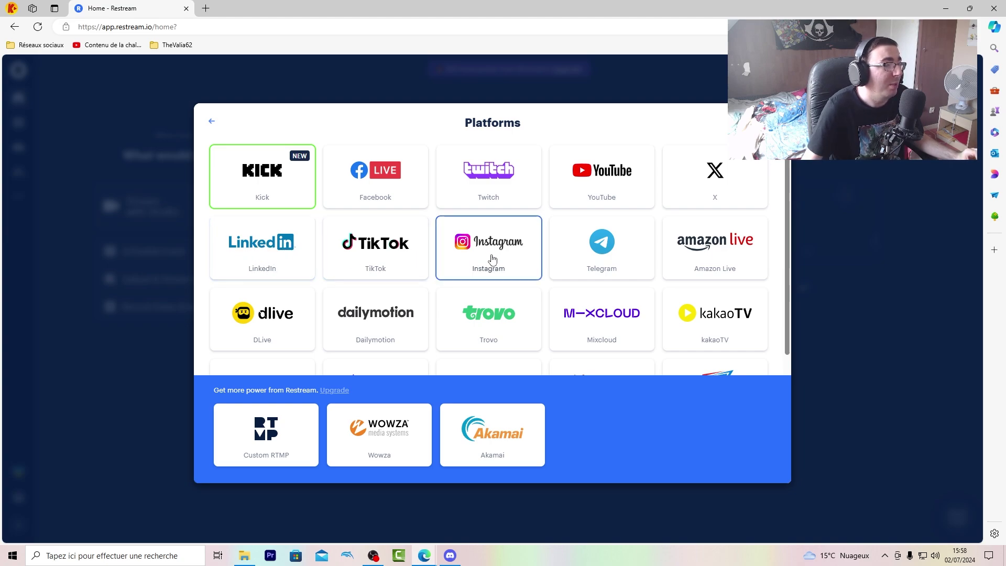
{"action": "scroll", "coordinate": [577, 267], "scroll_direction": "down", "scroll_amount": 1}
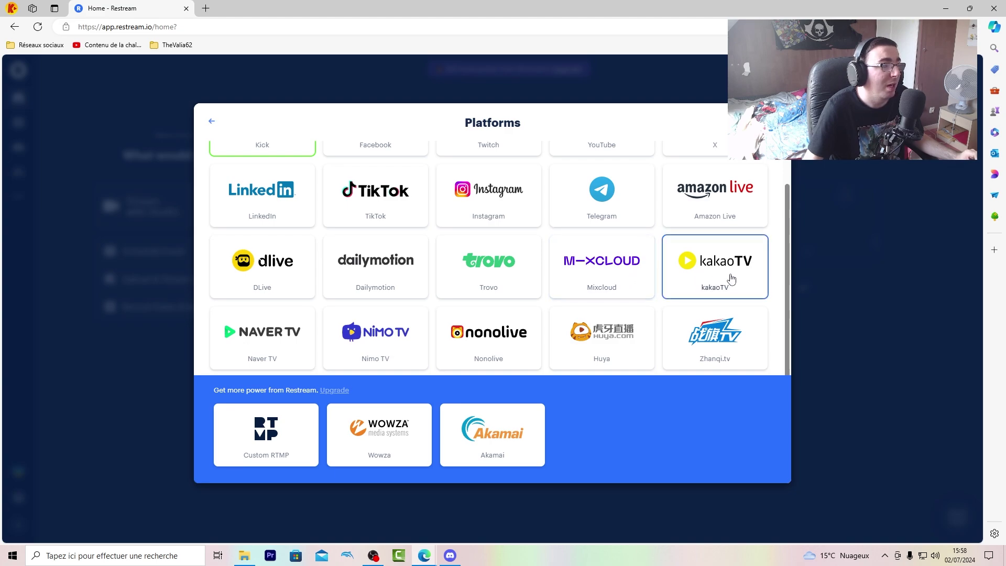
{"action": "scroll", "coordinate": [303, 254], "scroll_direction": "down", "scroll_amount": 2}
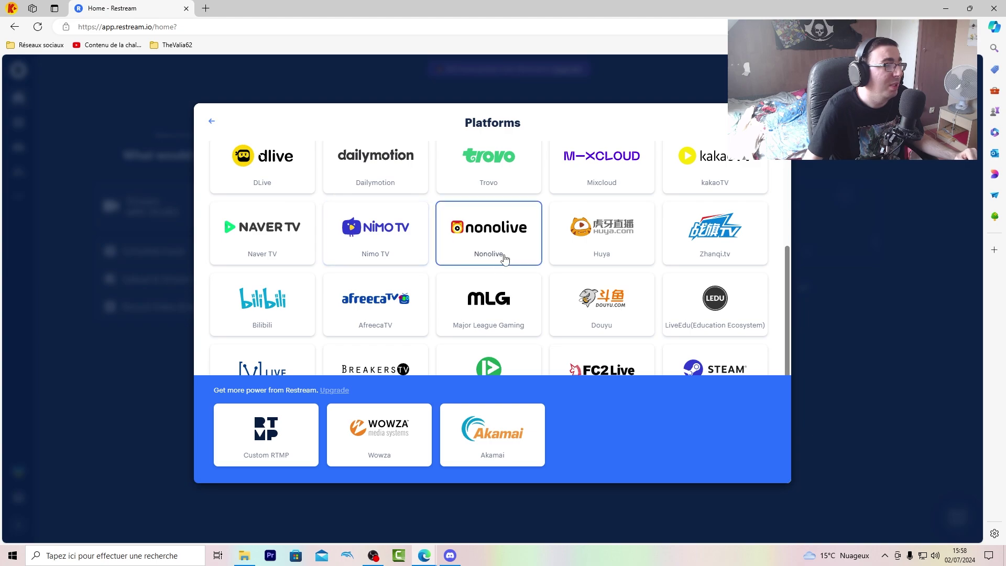
{"action": "scroll", "coordinate": [574, 293], "scroll_direction": "down", "scroll_amount": 1}
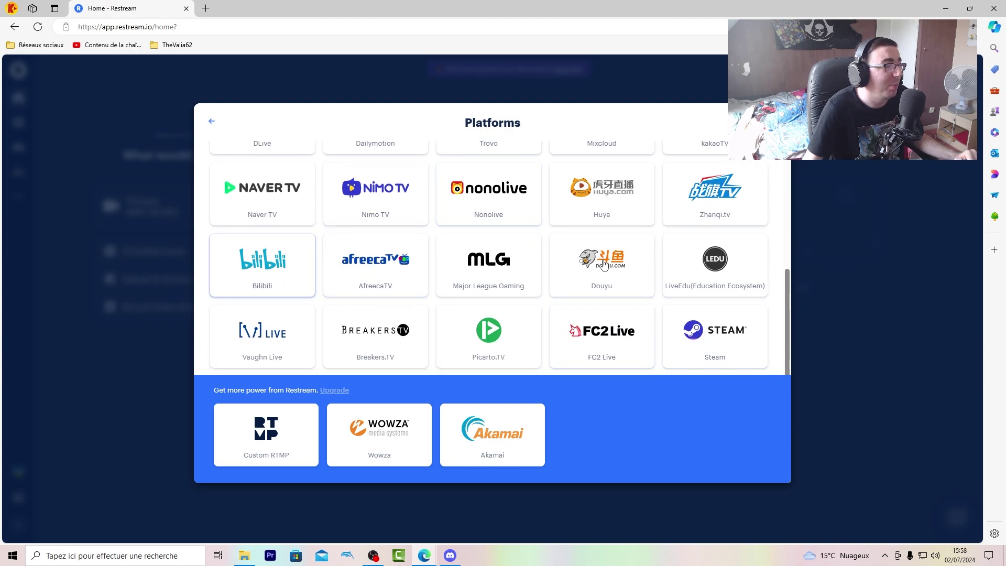
{"action": "scroll", "coordinate": [718, 328], "scroll_direction": "up", "scroll_amount": 3}
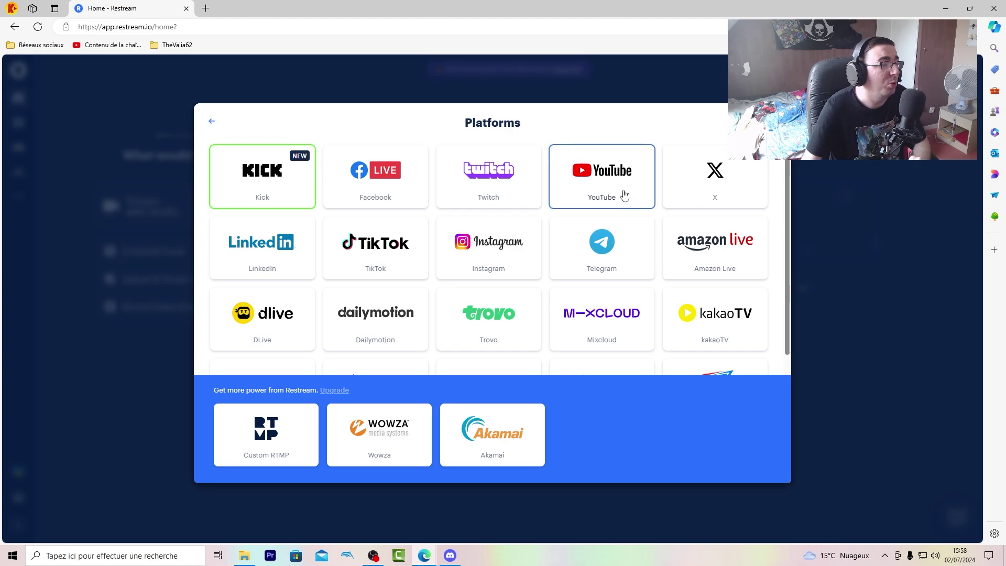
{"action": "left_click", "coordinate": [623, 174]}
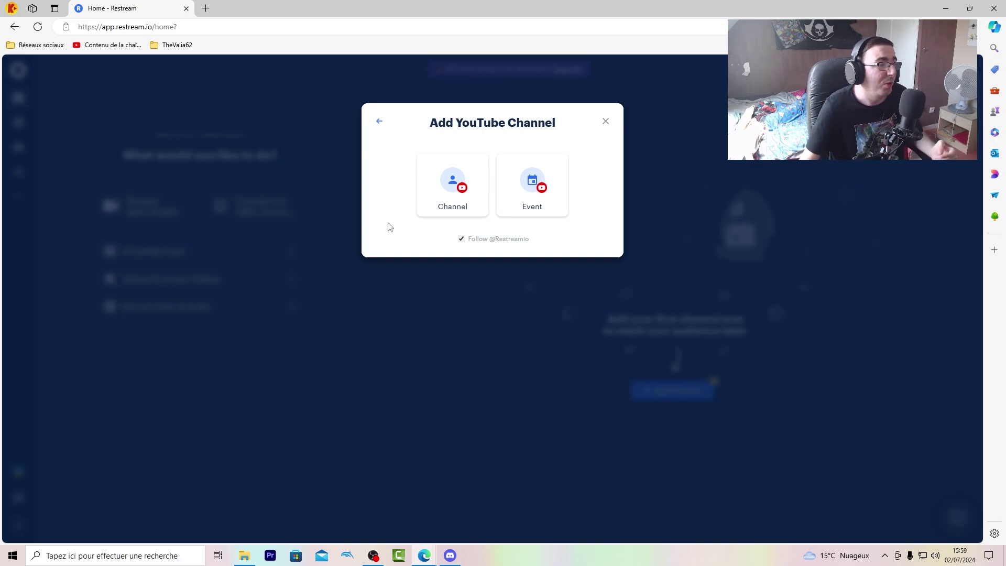
{"action": "left_click", "coordinate": [450, 190]}
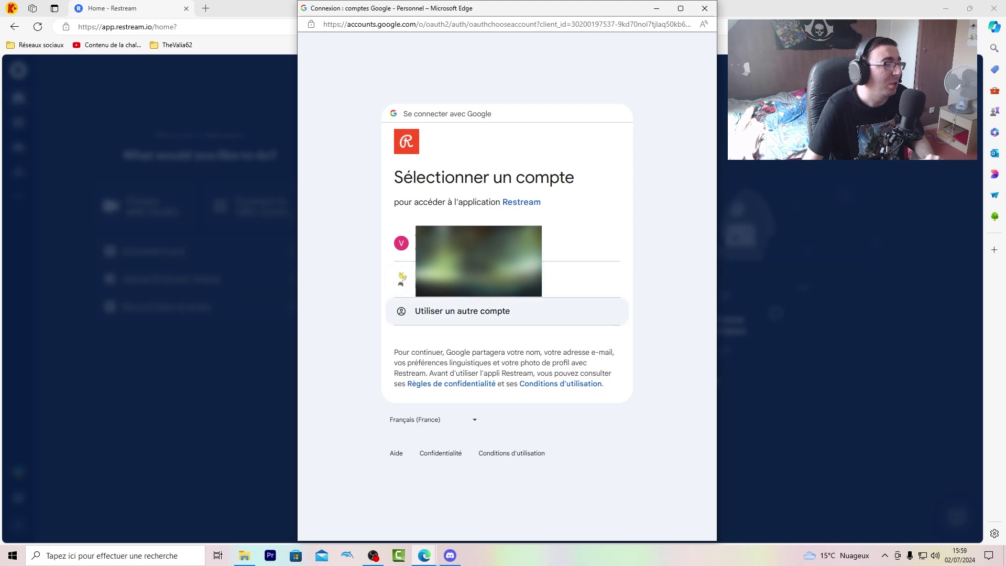
Connect the YouTube gaming brand account through Google, authorize Restream to manage it, and close the destinations list
{"action": "left_click", "coordinate": [576, 279]}
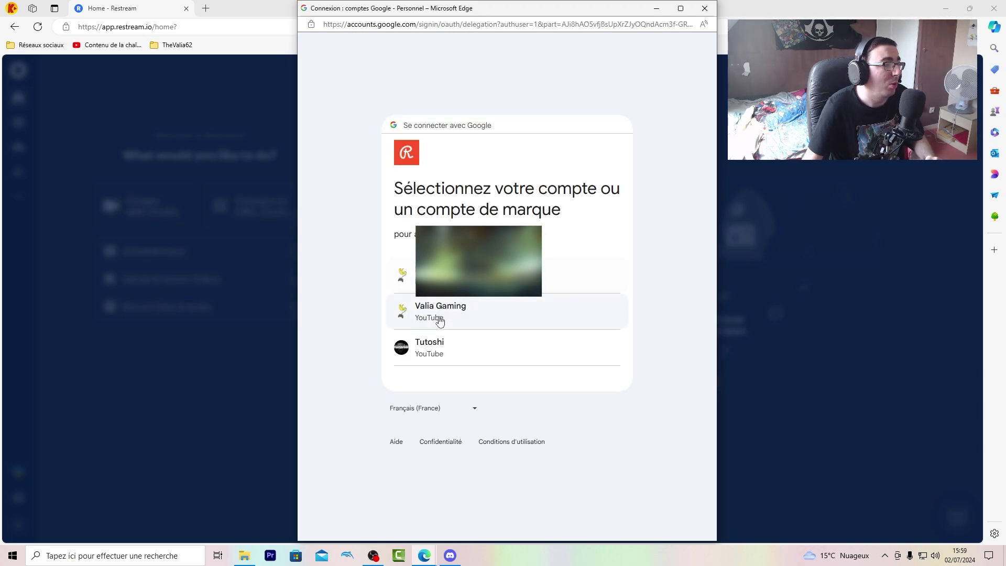
{"action": "left_click", "coordinate": [447, 315]}
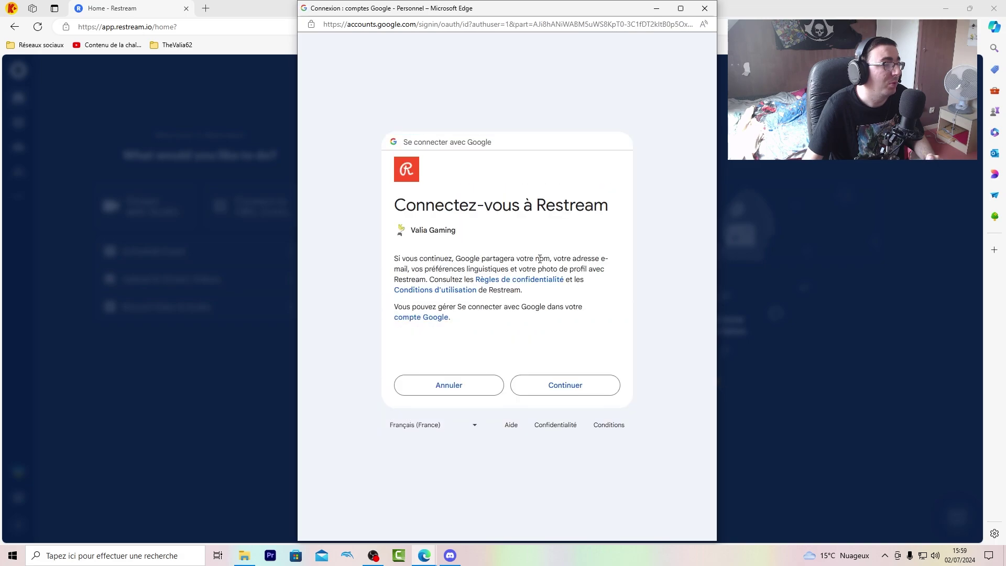
{"action": "left_click", "coordinate": [565, 383]}
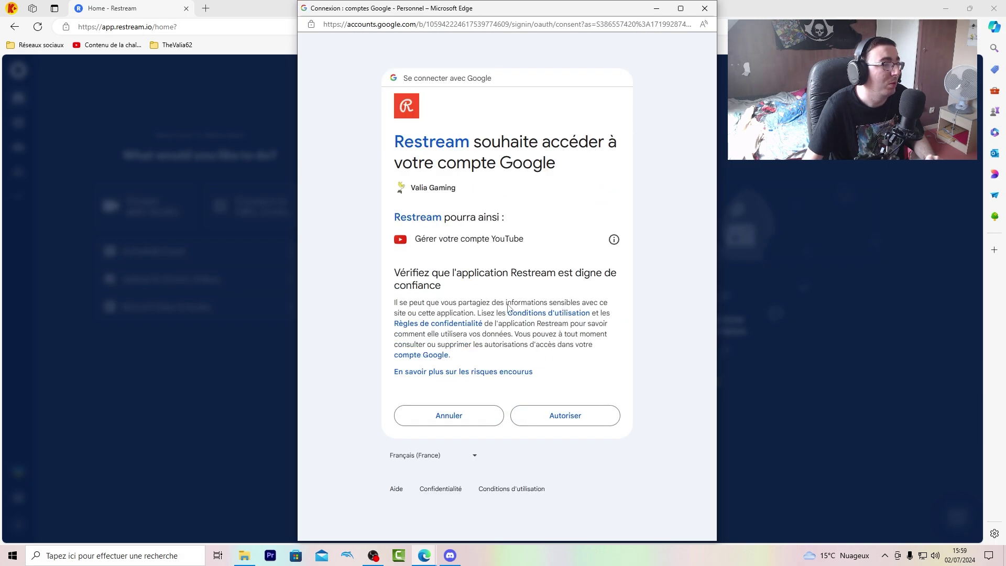
{"action": "left_click", "coordinate": [550, 415]}
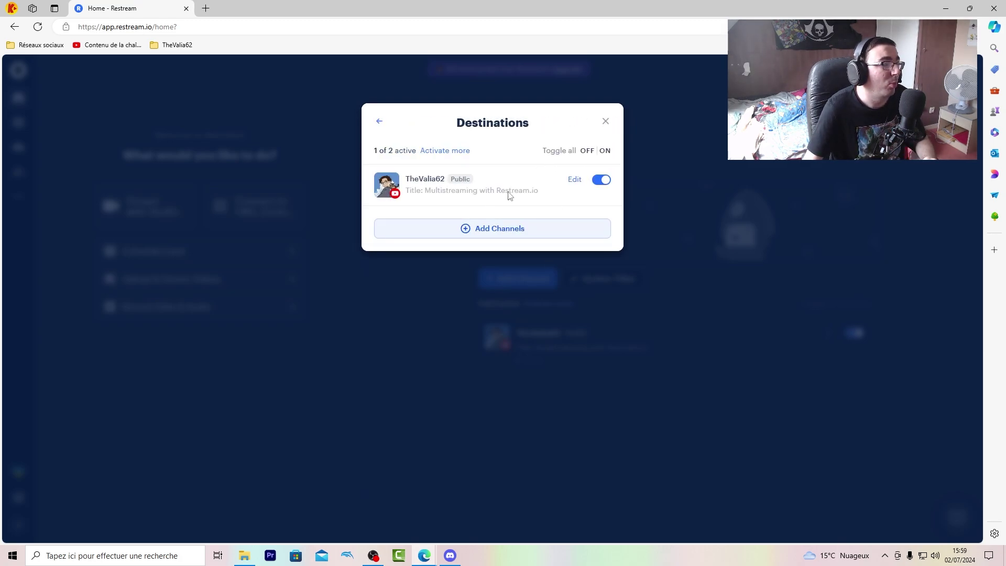
{"action": "left_click", "coordinate": [606, 121]}
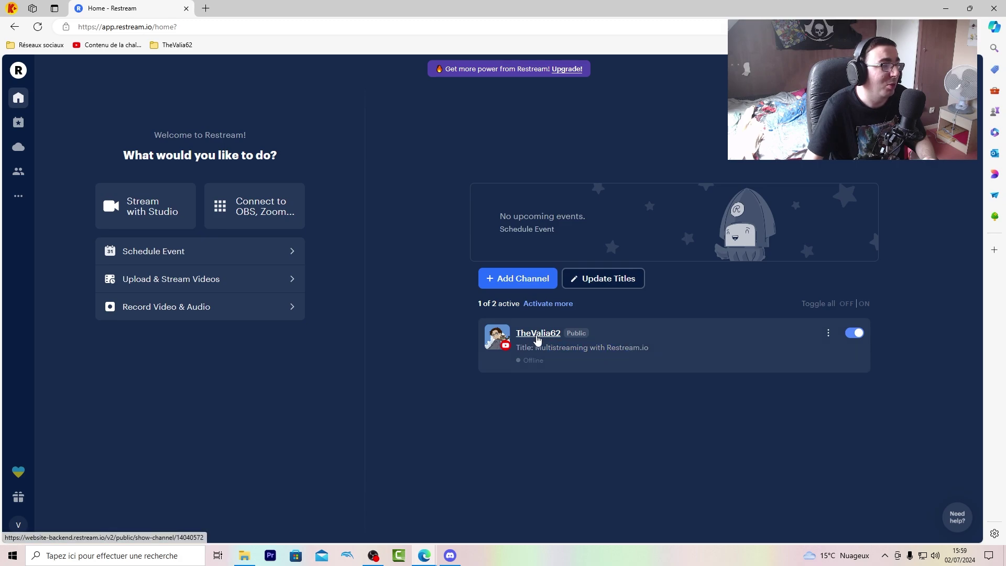
{"action": "left_click_drag", "start_coordinate": [550, 346], "coordinate": [639, 344]}
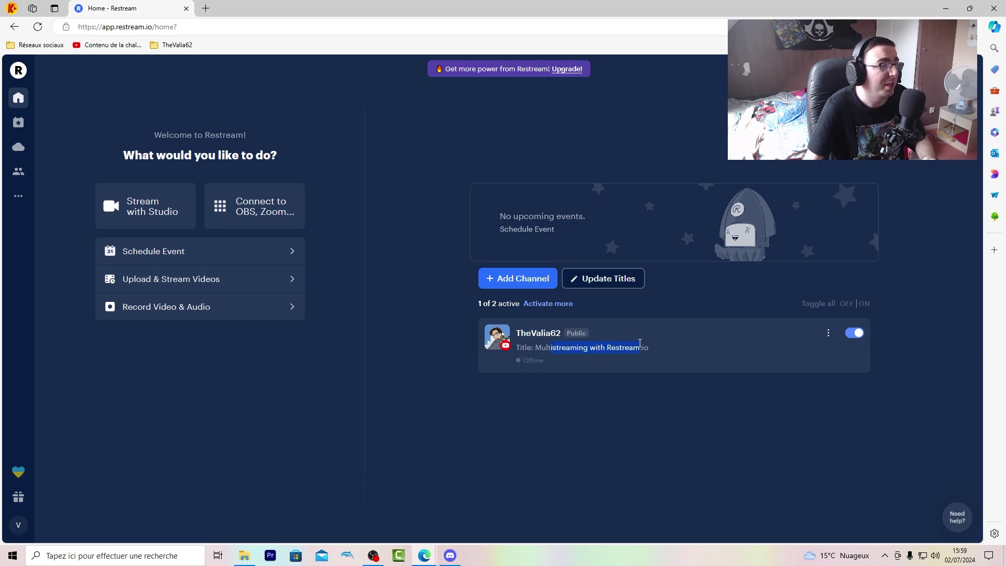
{"action": "left_click_drag", "start_coordinate": [558, 347], "coordinate": [628, 351]}
{"action": "left_click", "coordinate": [620, 362]}
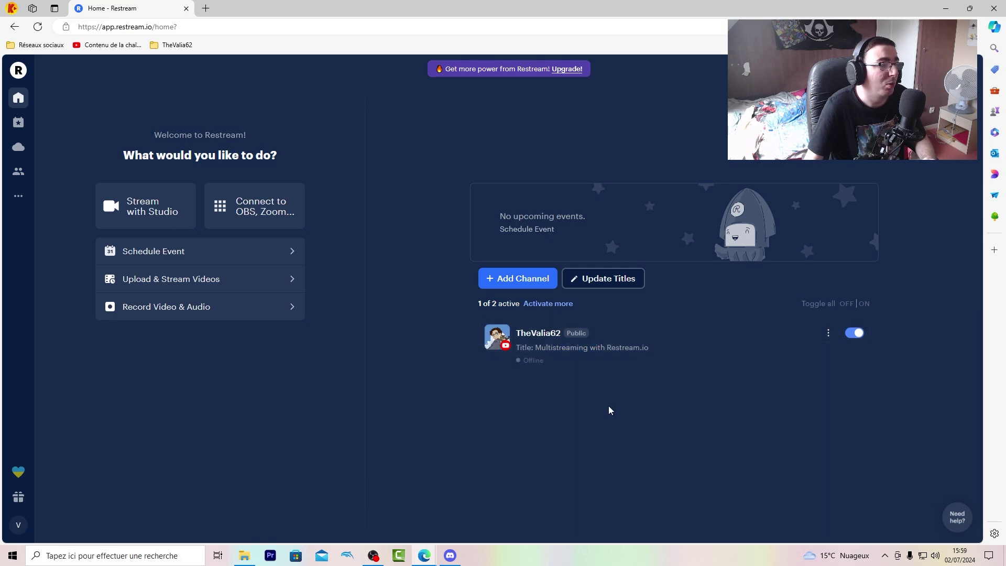
{"action": "left_click_drag", "start_coordinate": [518, 347], "coordinate": [620, 348]}
{"action": "left_click", "coordinate": [628, 347]}
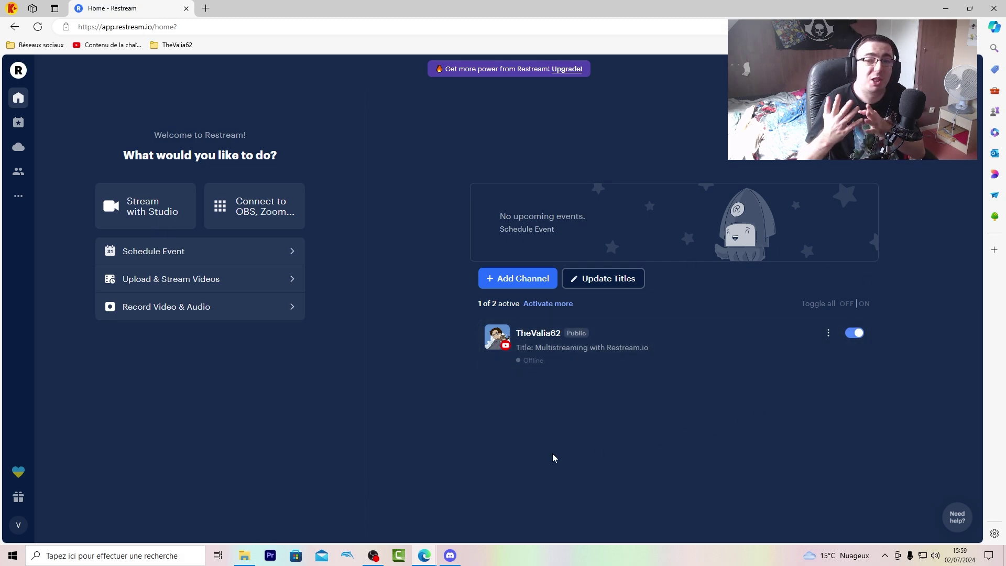
Add a Twitch channel as another destination, reviewing the requested permissions and authorizing Restream.io to access the account
{"action": "left_click", "coordinate": [534, 278]}
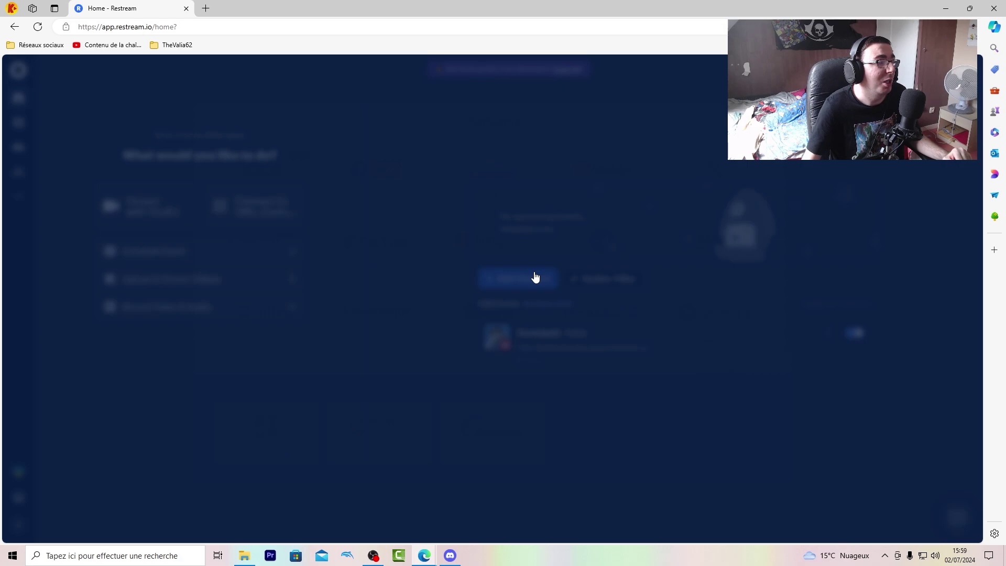
{"action": "left_click", "coordinate": [486, 175]}
{"action": "left_click", "coordinate": [495, 152]}
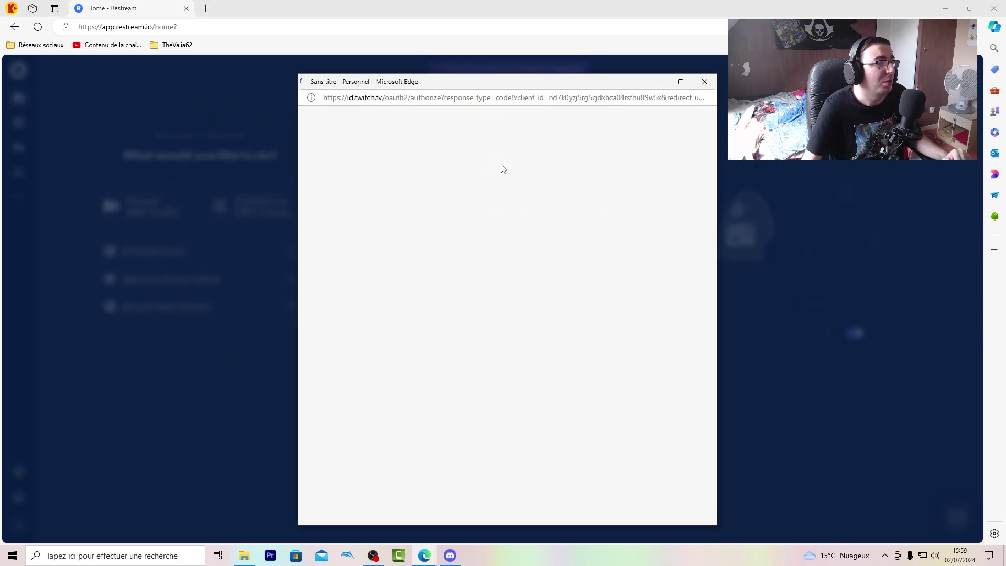
{"action": "scroll", "coordinate": [568, 364], "scroll_direction": "up", "scroll_amount": 4}
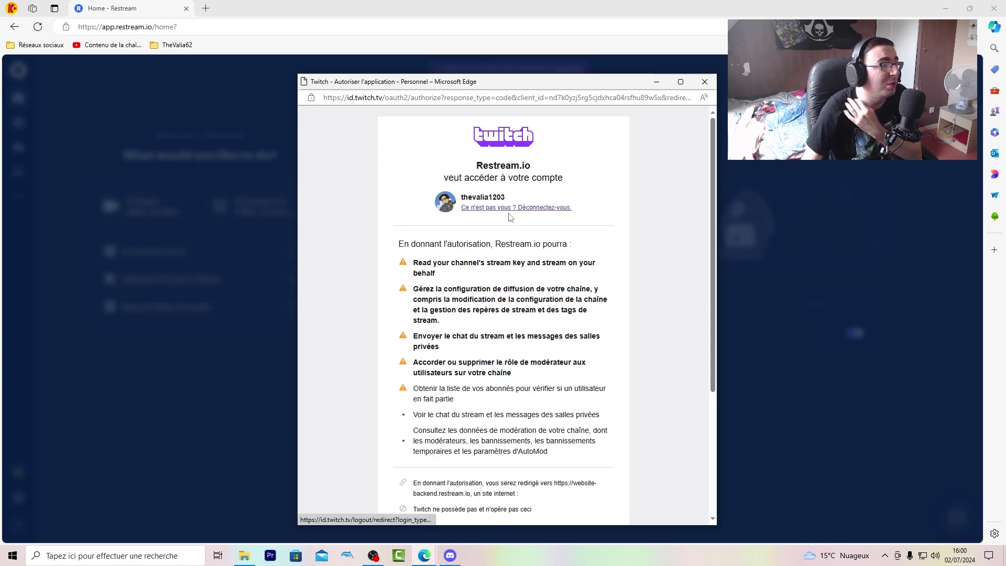
{"action": "scroll", "coordinate": [525, 241], "scroll_direction": "down", "scroll_amount": 3}
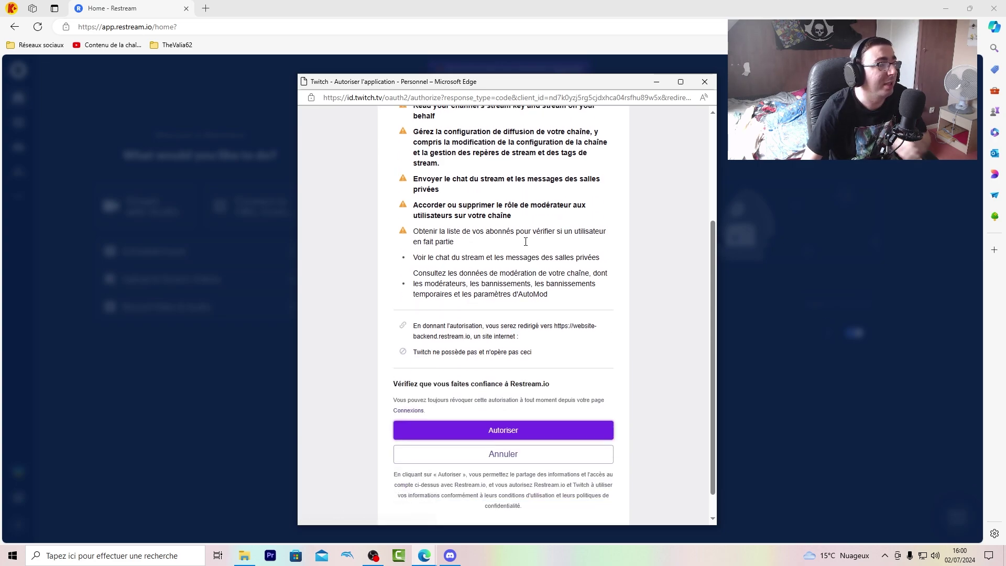
{"action": "scroll", "coordinate": [526, 241], "scroll_direction": "down", "scroll_amount": 1}
{"action": "scroll", "coordinate": [559, 373], "scroll_direction": "up", "scroll_amount": 4}
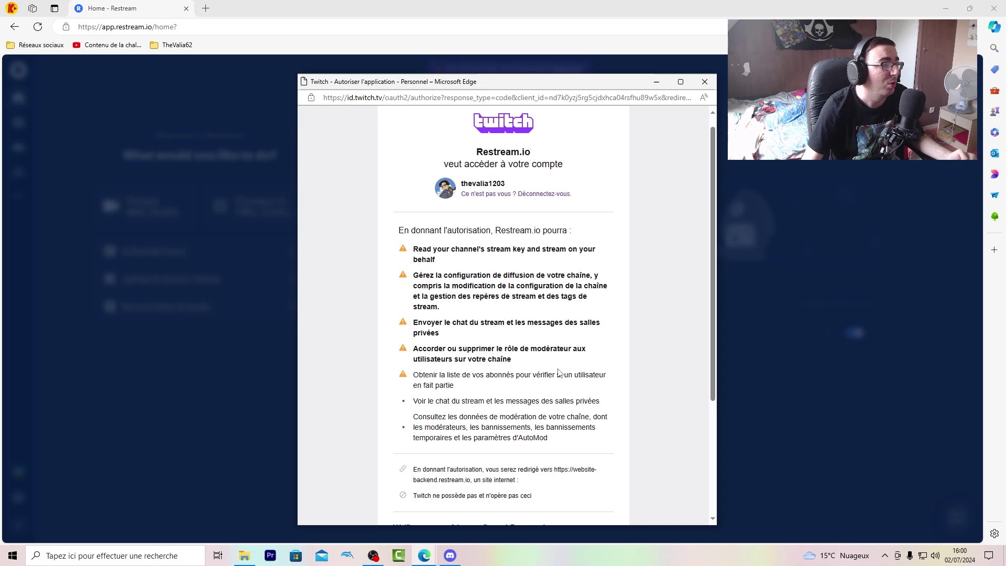
{"action": "scroll", "coordinate": [490, 209], "scroll_direction": "down", "scroll_amount": 3}
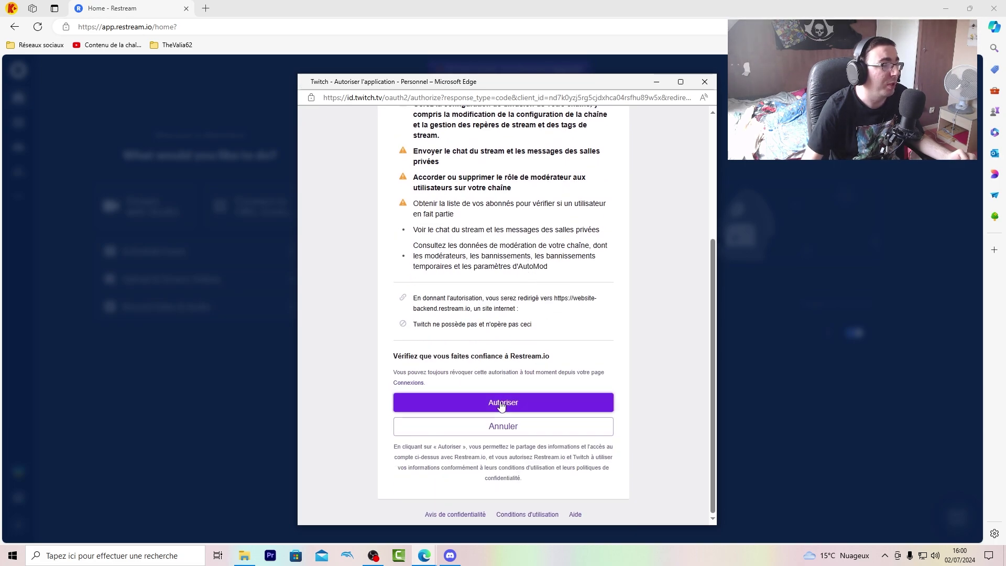
{"action": "left_click", "coordinate": [502, 404]}
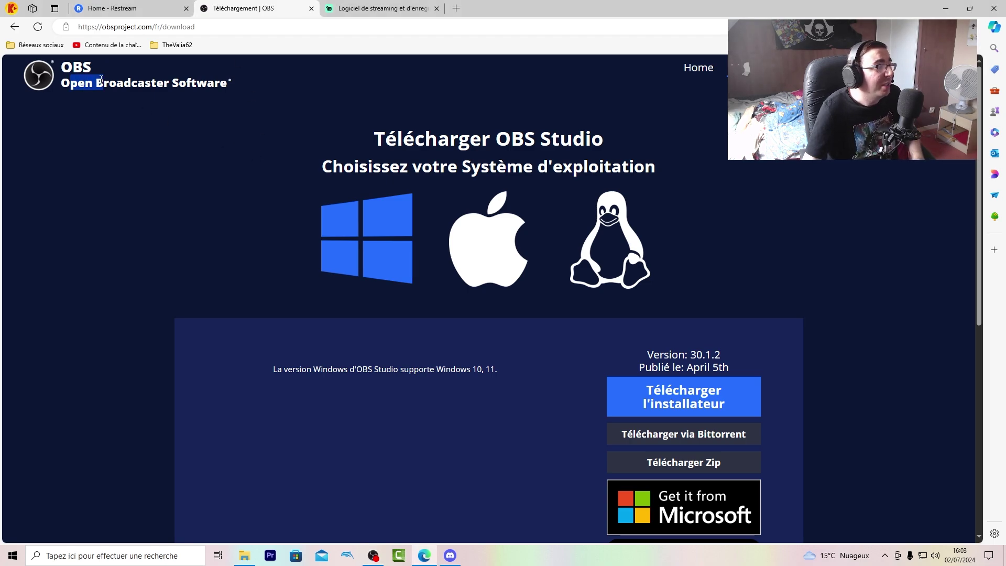
Examine the OBS Studio download page, including the supported Windows versions and the available installer and store options
{"action": "left_click_drag", "start_coordinate": [63, 66], "coordinate": [216, 83]}
{"action": "left_click", "coordinate": [216, 83]}
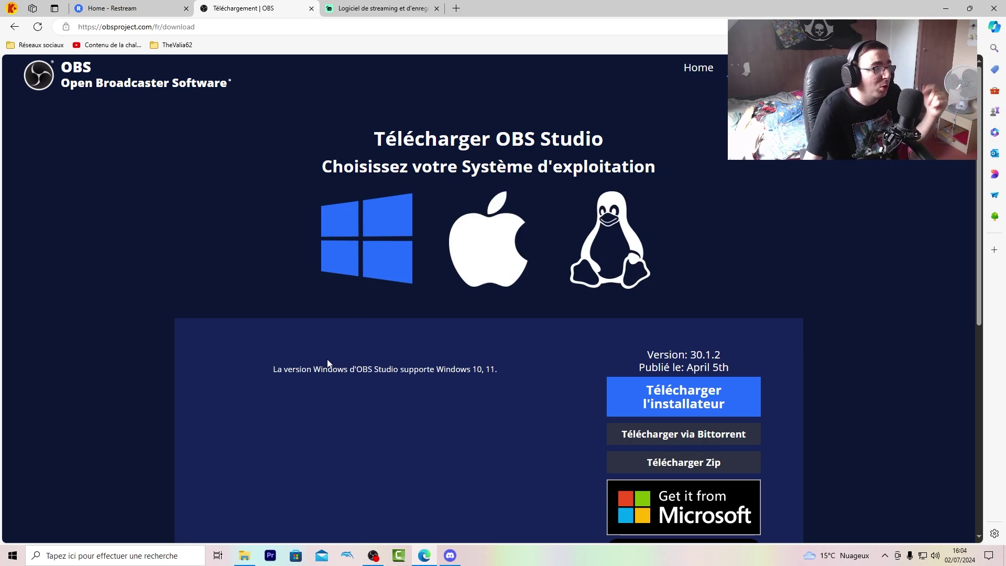
{"action": "left_click_drag", "start_coordinate": [295, 370], "coordinate": [512, 370]}
{"action": "left_click", "coordinate": [445, 369]}
{"action": "left_click_drag", "start_coordinate": [445, 369], "coordinate": [519, 370]}
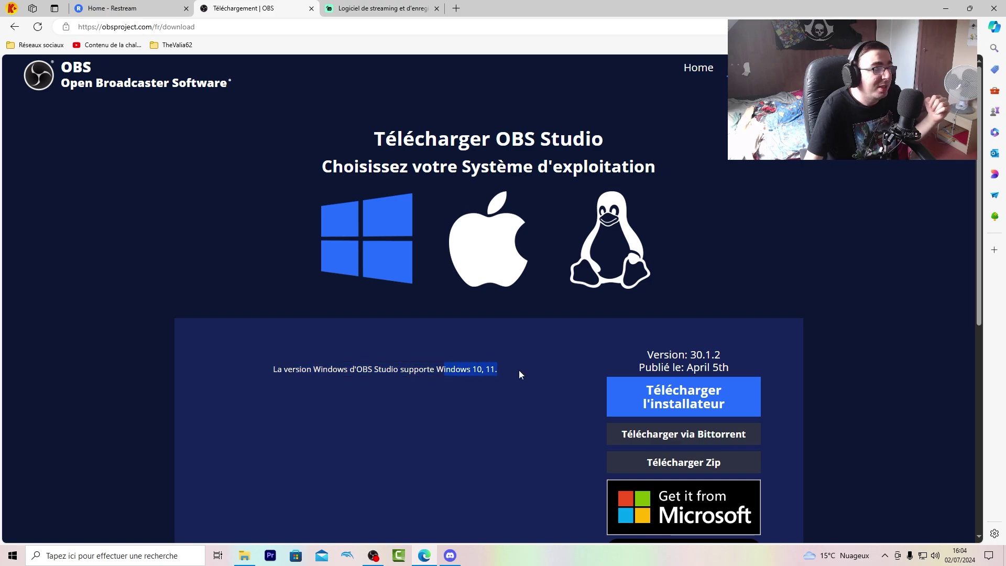
{"action": "left_click", "coordinate": [519, 370]}
{"action": "scroll", "coordinate": [519, 370], "scroll_direction": "down", "scroll_amount": 4}
{"action": "scroll", "coordinate": [517, 369], "scroll_direction": "up", "scroll_amount": 2}
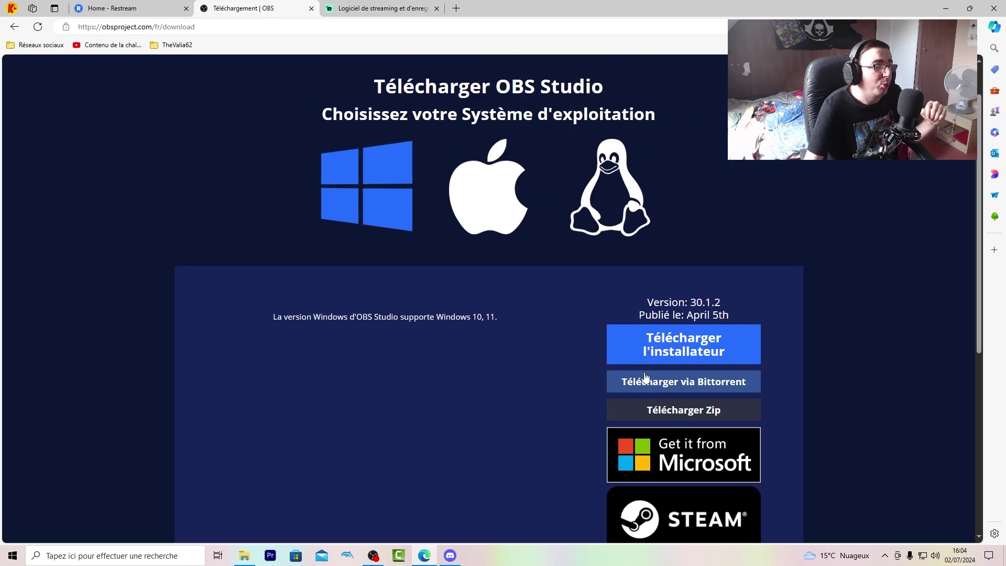
{"action": "scroll", "coordinate": [512, 363], "scroll_direction": "up", "scroll_amount": 2}
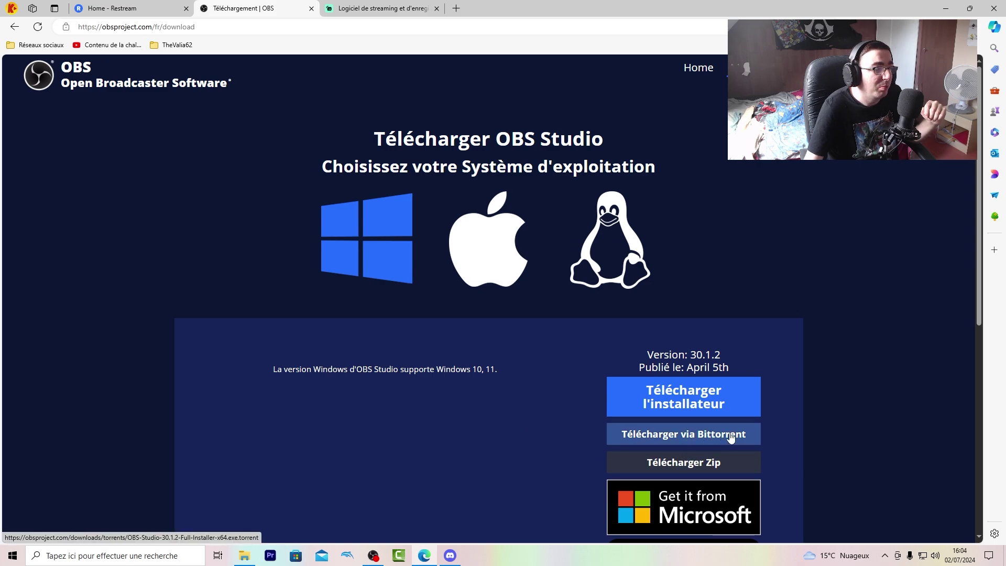
{"action": "right_click", "coordinate": [683, 393]}
{"action": "left_click", "coordinate": [589, 372]}
{"action": "scroll", "coordinate": [597, 355], "scroll_direction": "down", "scroll_amount": 2}
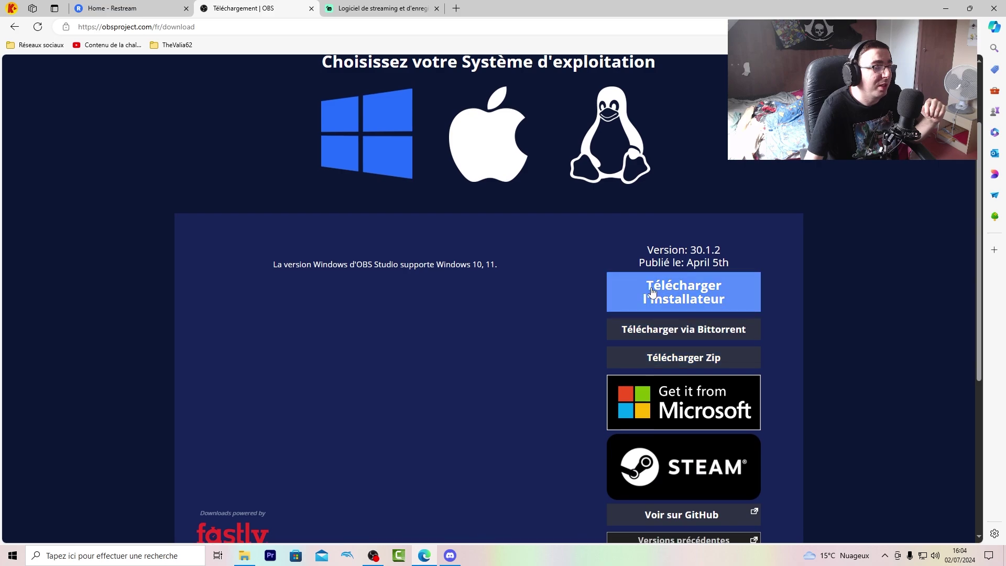
{"action": "scroll", "coordinate": [458, 172], "scroll_direction": "down", "scroll_amount": 1}
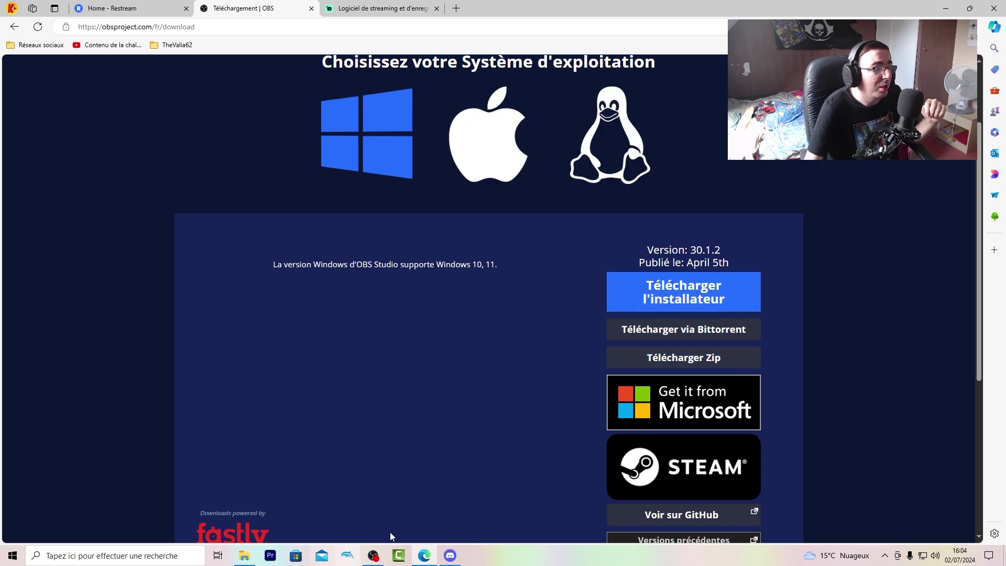
{"action": "scroll", "coordinate": [456, 328], "scroll_direction": "up", "scroll_amount": 2}
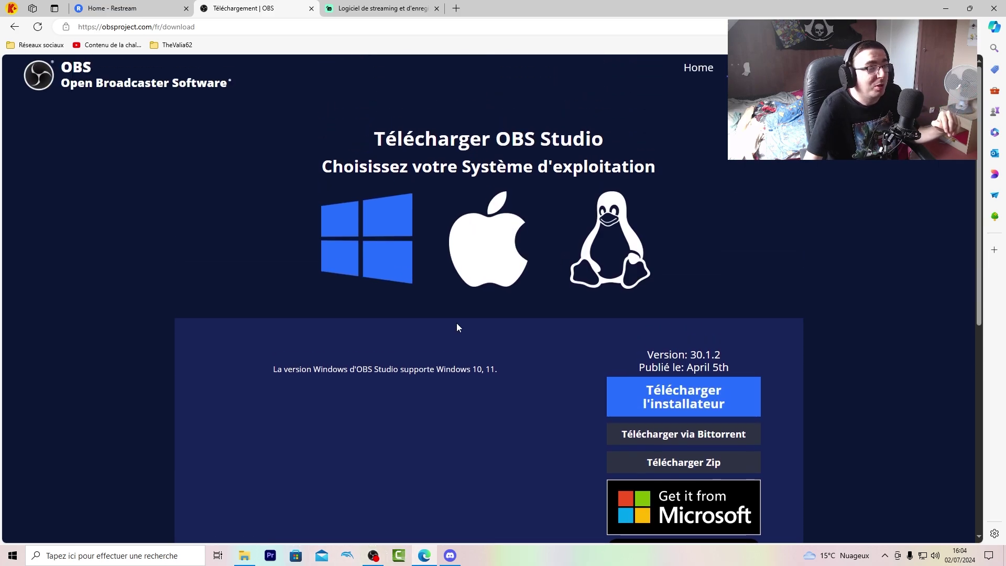
{"action": "scroll", "coordinate": [457, 327], "scroll_direction": "down", "scroll_amount": 7}
{"action": "scroll", "coordinate": [419, 385], "scroll_direction": "up", "scroll_amount": 7}
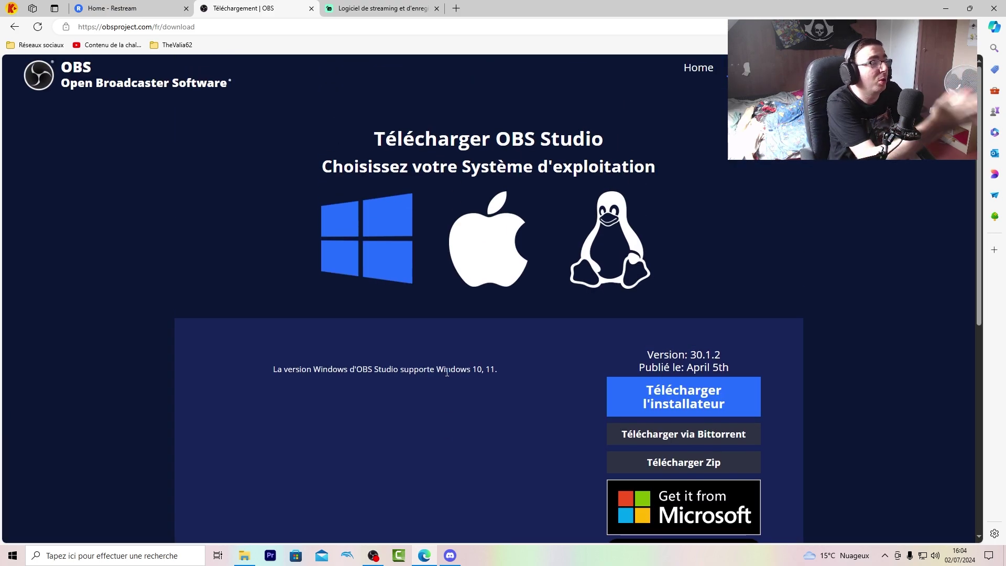
View the Streamlabs Desktop site as an alternative to the OBS Studio download page
{"action": "left_click", "coordinate": [391, 7]}
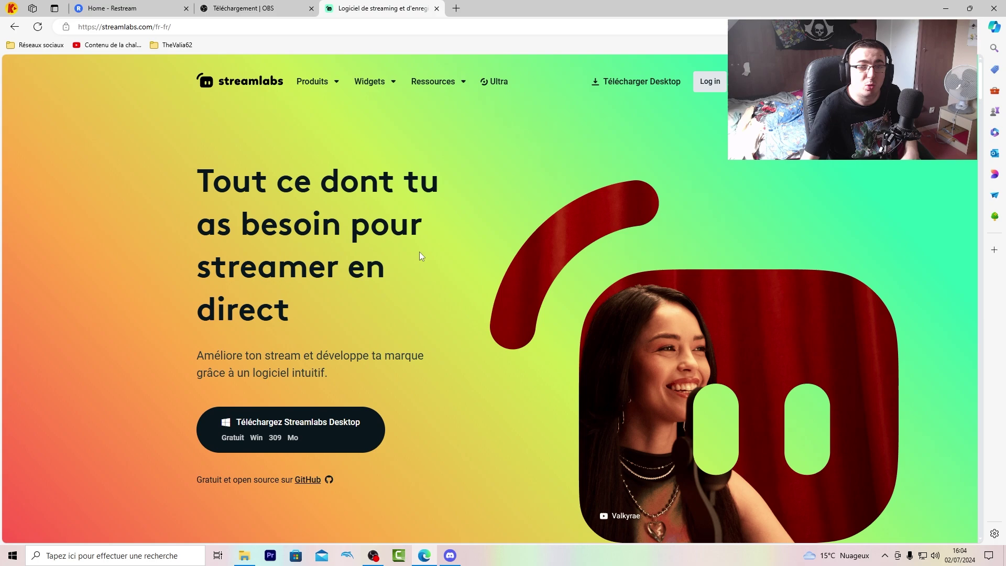
{"action": "left_click", "coordinate": [262, 8]}
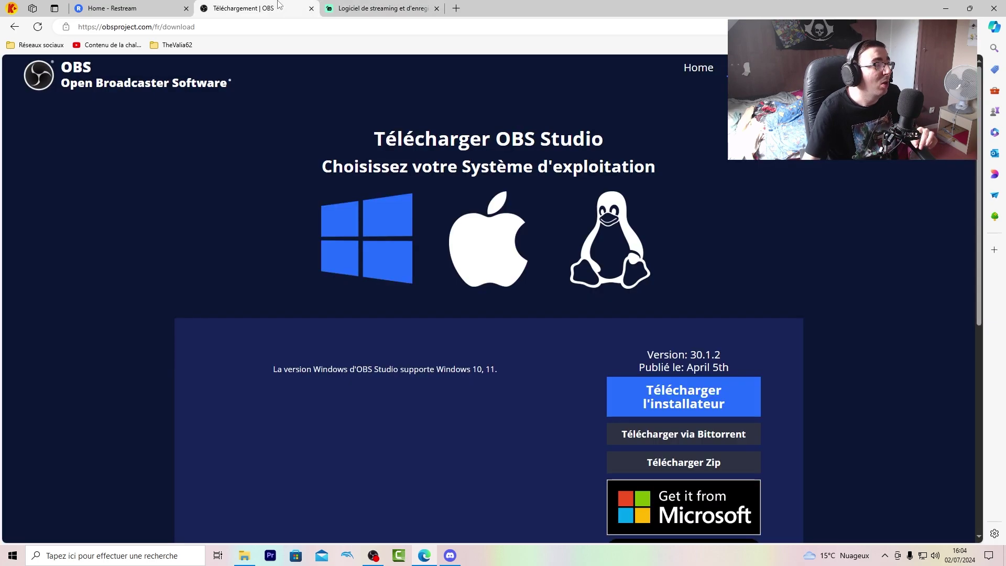
{"action": "key", "text": "ctrl+Tab"}
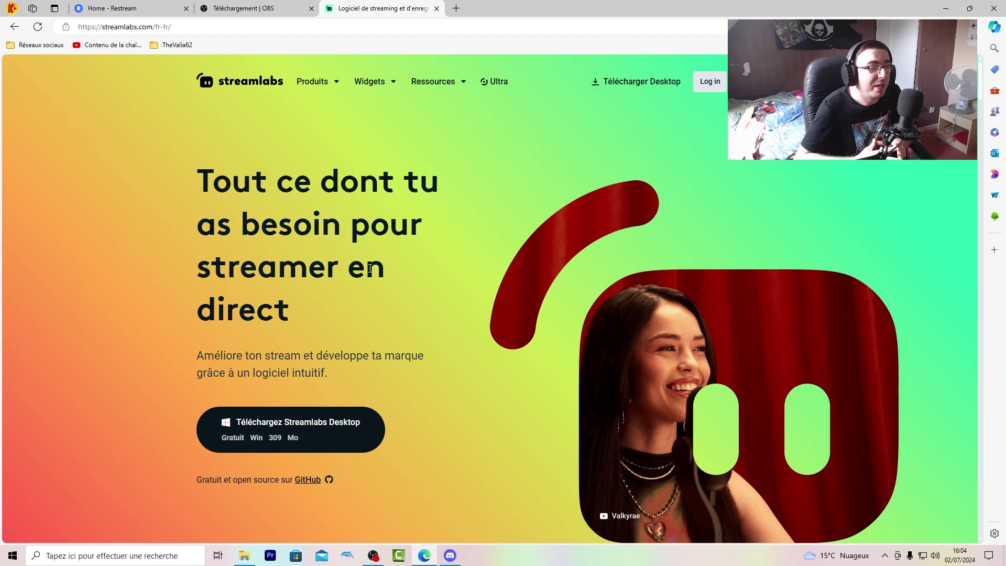
Compare the OBS Studio download page with the Streamlabs Desktop page
{"action": "left_click", "coordinate": [226, 8]}
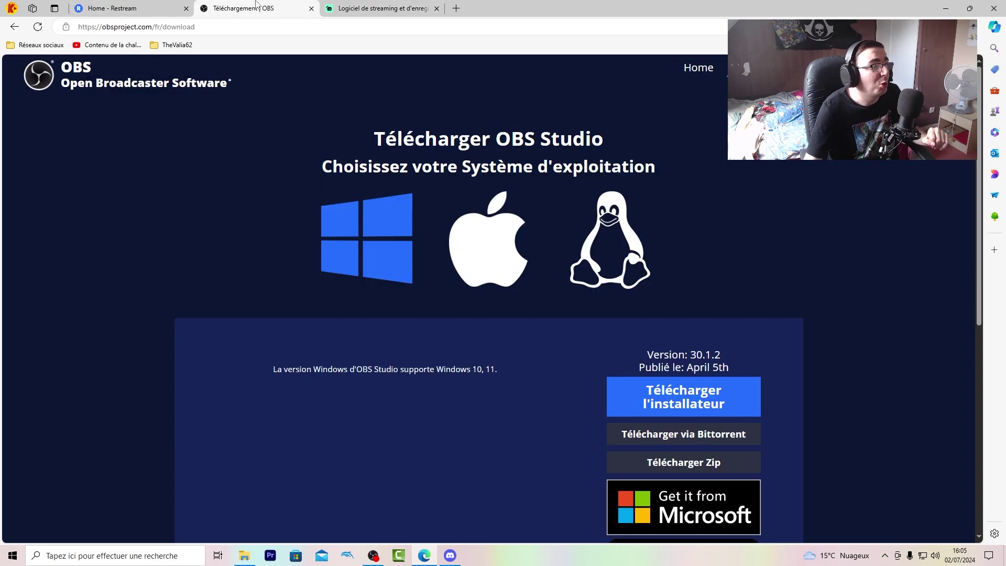
{"action": "left_click", "coordinate": [388, 5]}
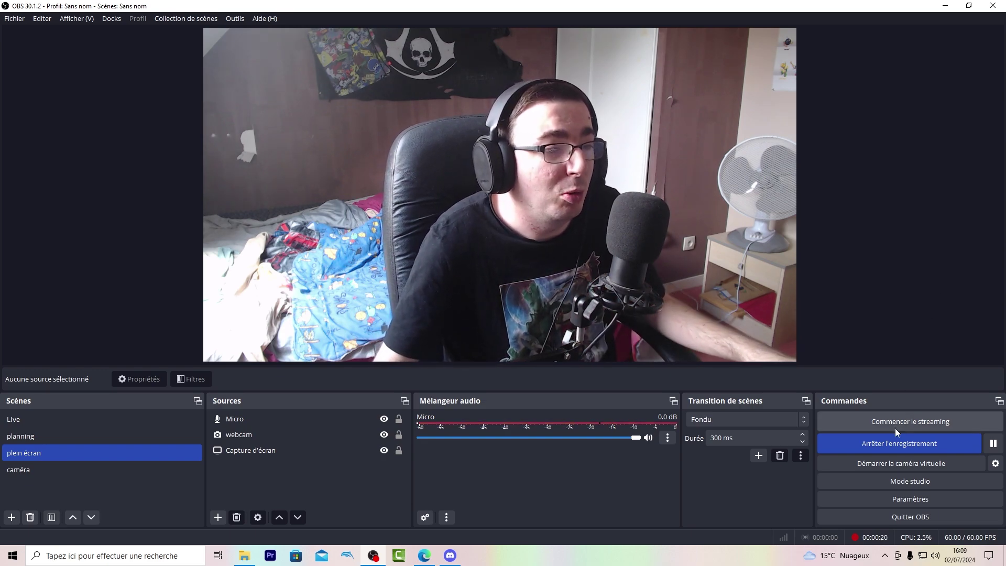
Switch to OBS and hide the webcam source in the plein écran scene
{"action": "left_click", "coordinate": [385, 435]}
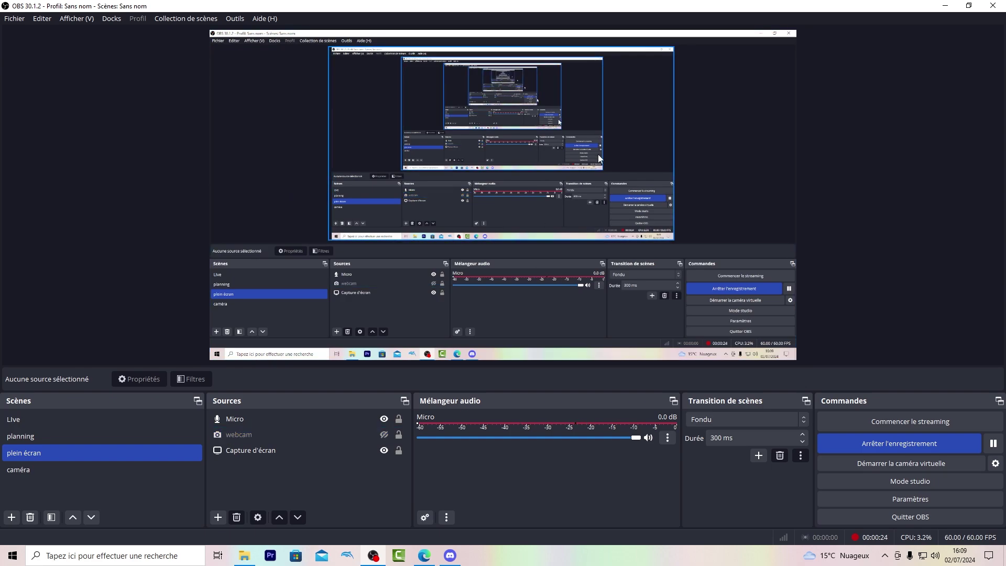
Look through the OBS settings categories and set the streaming service to Restream.io
{"action": "left_click", "coordinate": [904, 497]}
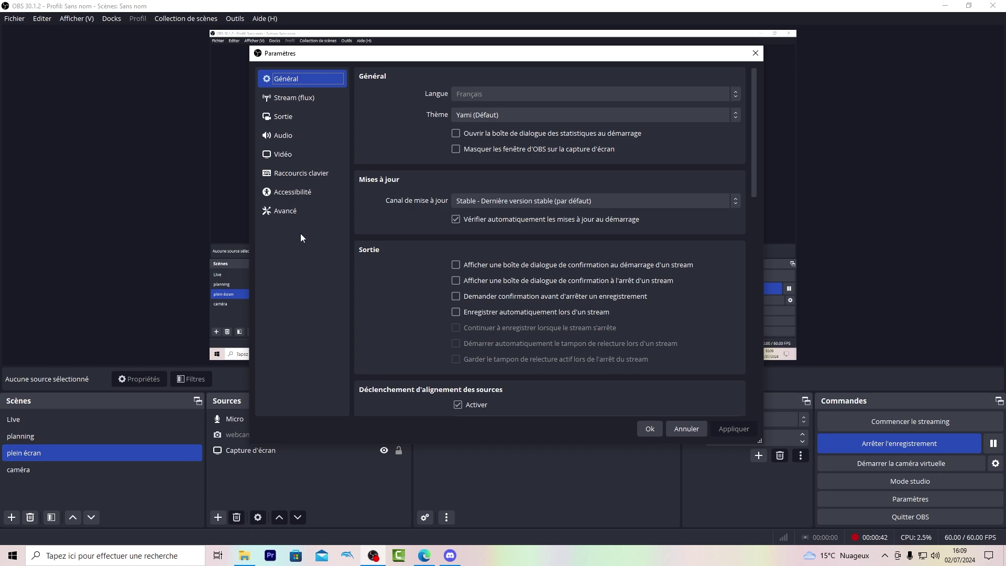
{"action": "left_click", "coordinate": [299, 211]}
{"action": "left_click", "coordinate": [295, 100]}
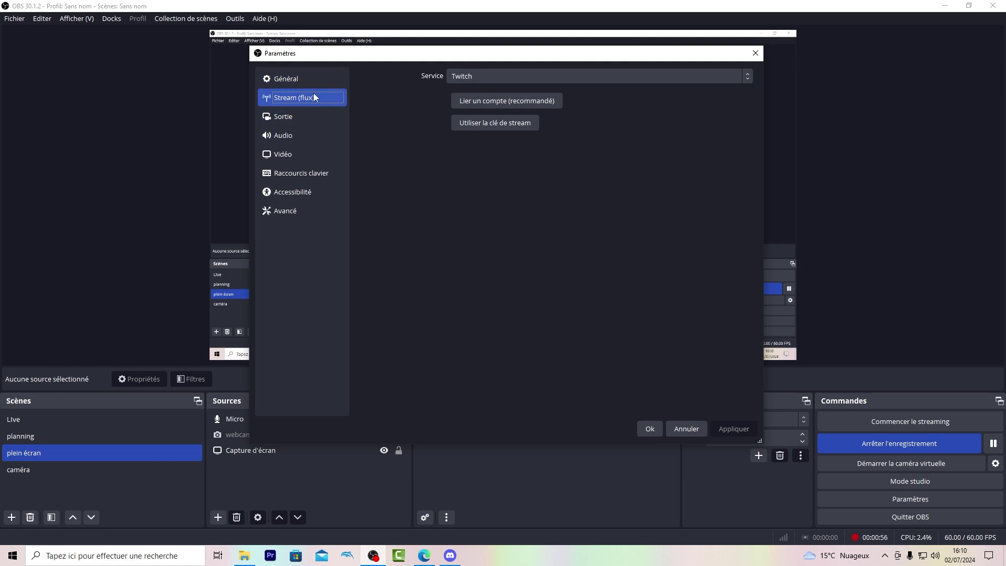
{"action": "left_click", "coordinate": [284, 79]}
{"action": "left_click", "coordinate": [291, 118]}
{"action": "left_click", "coordinate": [292, 152]}
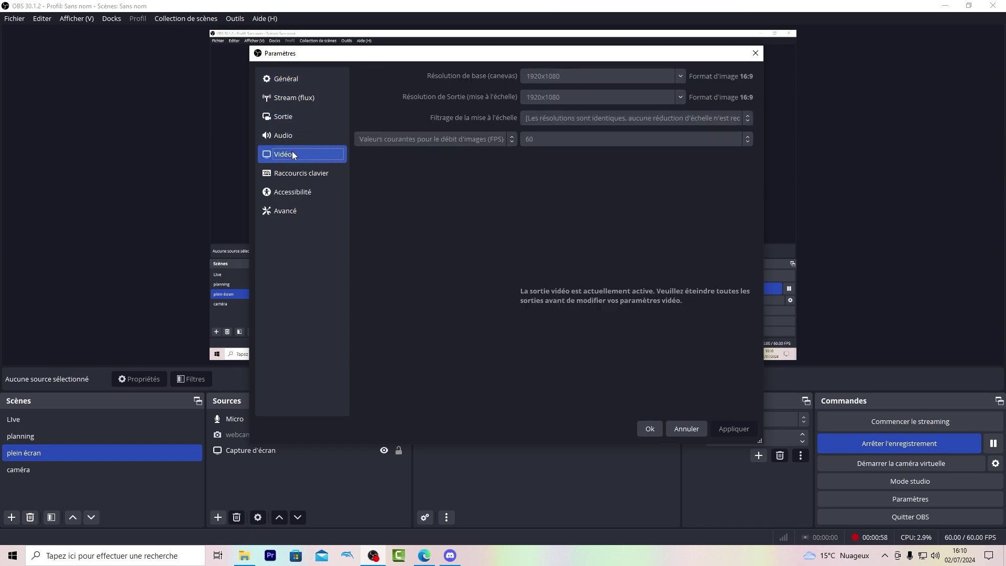
{"action": "left_click", "coordinate": [290, 99]}
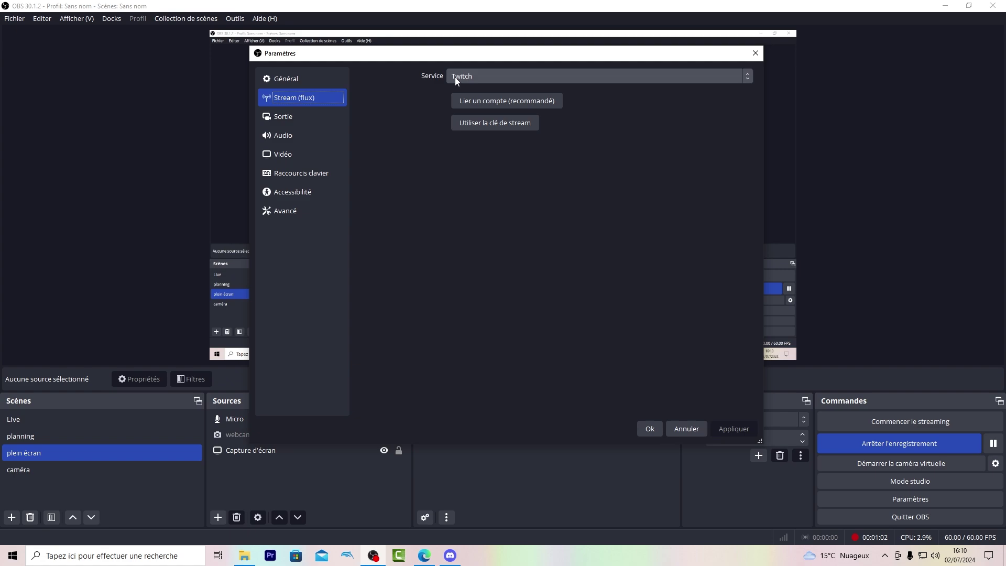
{"action": "left_click", "coordinate": [498, 77]}
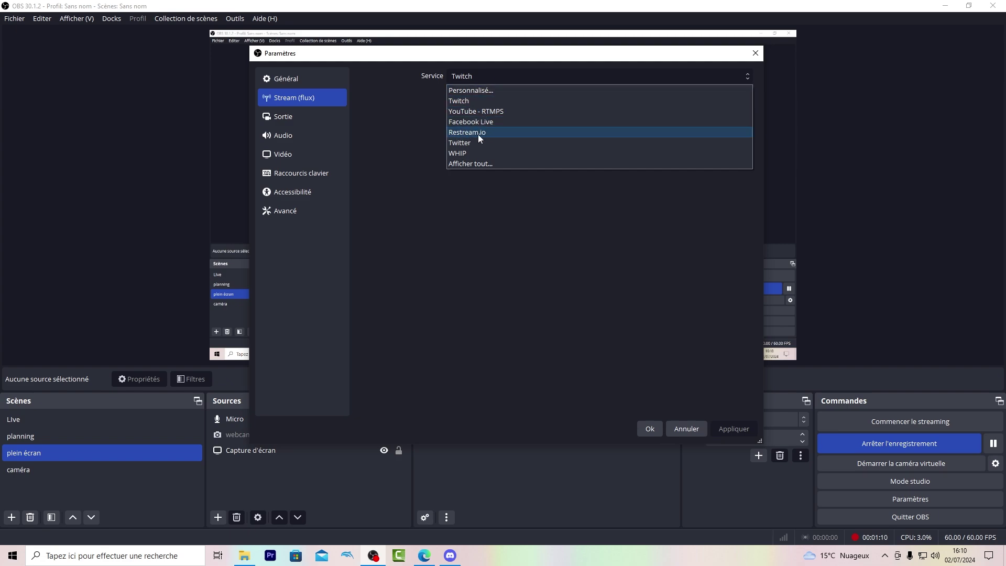
{"action": "left_click", "coordinate": [477, 134]}
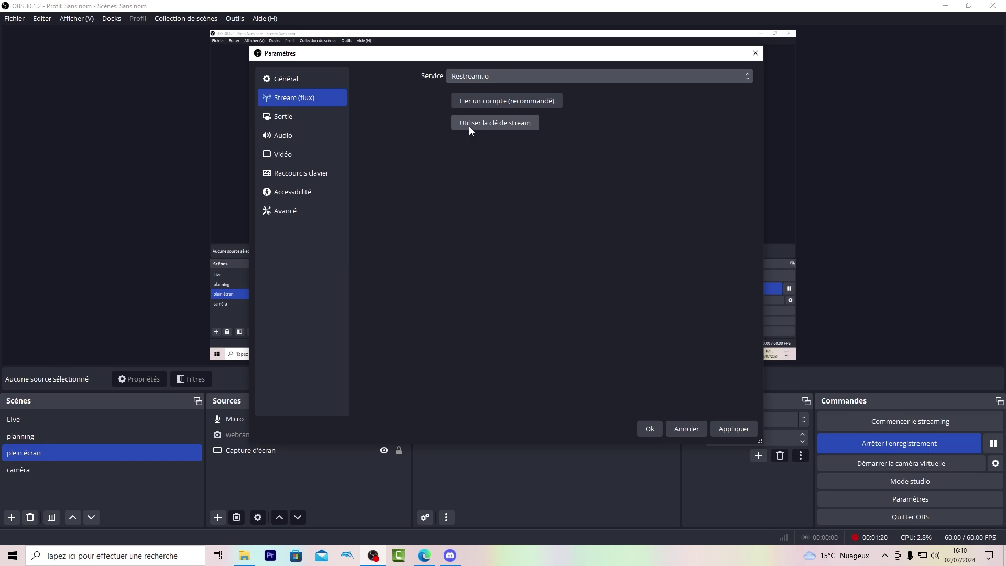
Switch to Restream in the browser, open the encoder connection setup and copy the stream key
{"action": "left_click", "coordinate": [424, 555]}
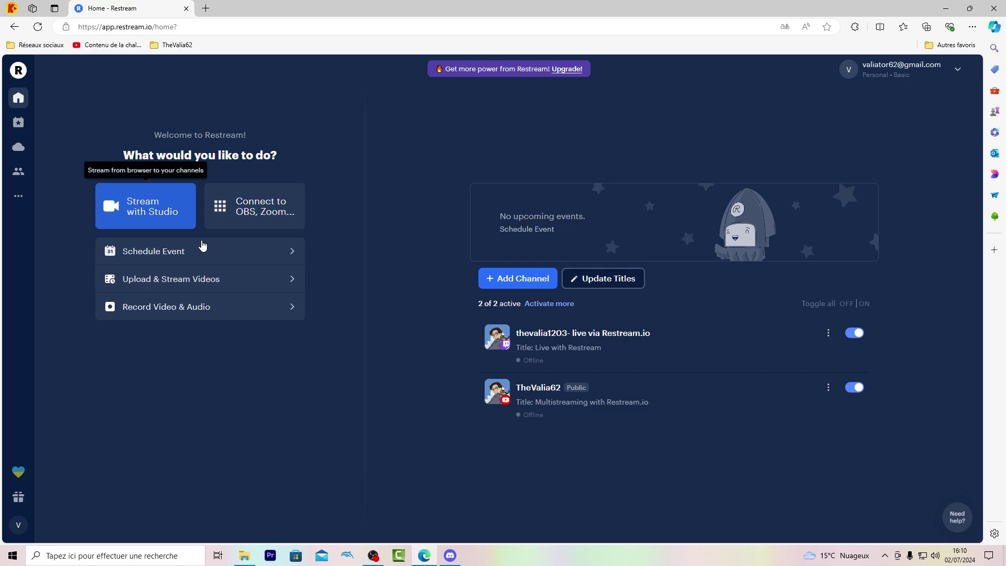
{"action": "left_click", "coordinate": [254, 212]}
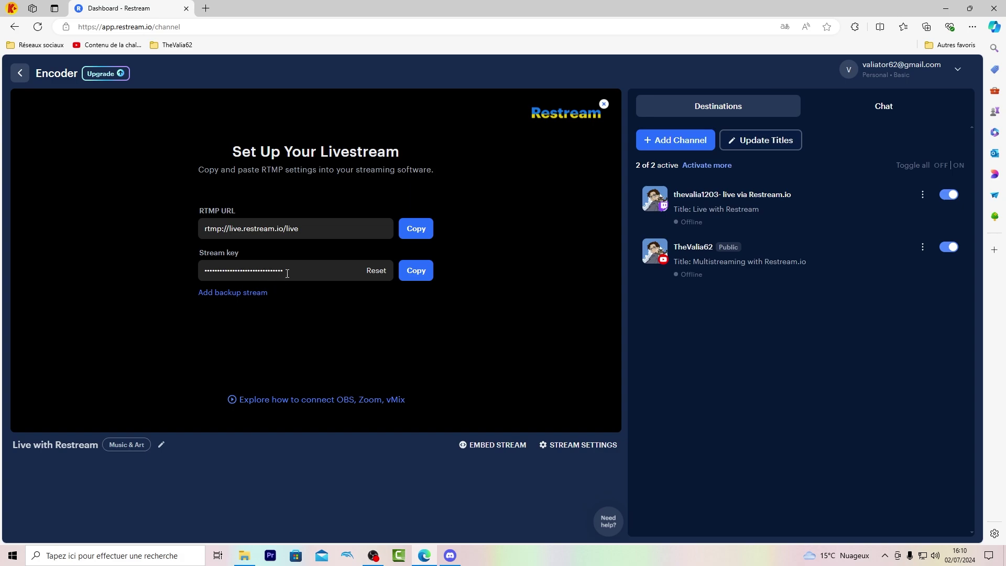
{"action": "left_click", "coordinate": [414, 271]}
{"action": "left_click", "coordinate": [412, 272]}
{"action": "left_click", "coordinate": [946, 7]}
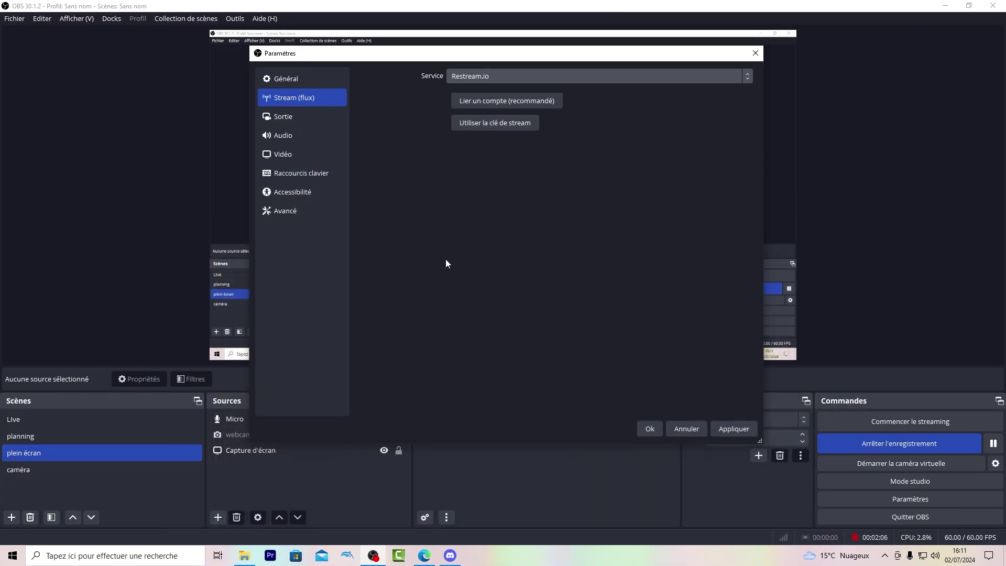
Switch the Restream.io service in OBS to stream key entry and check the available servers without choosing one
{"action": "left_click", "coordinate": [490, 124]}
{"action": "left_click", "coordinate": [496, 129]}
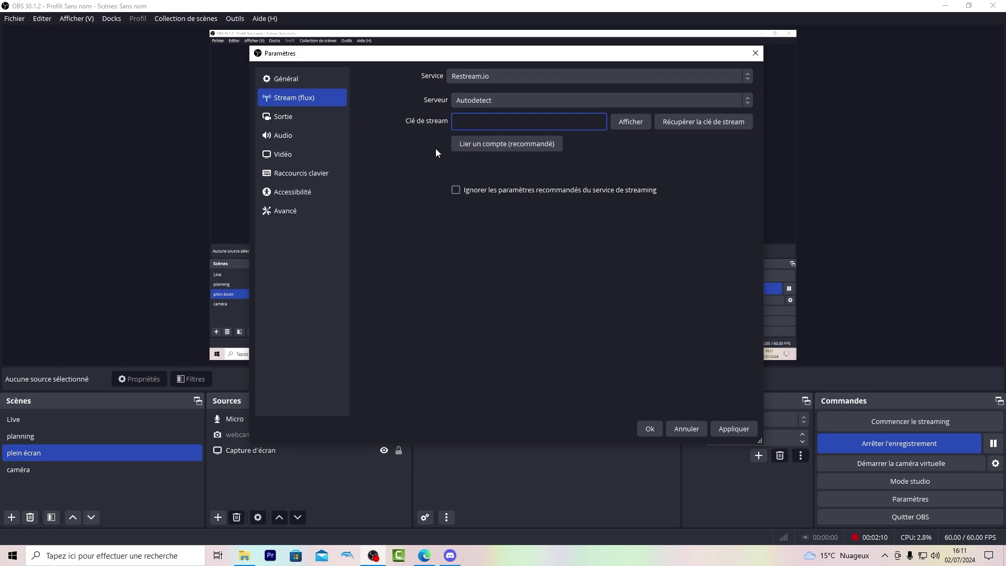
{"action": "left_click", "coordinate": [486, 104]}
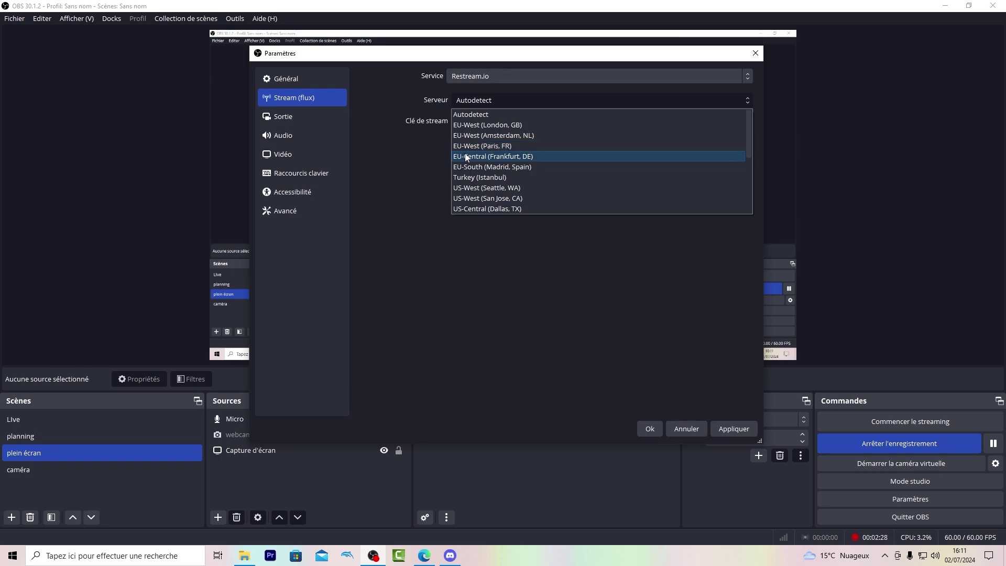
{"action": "left_click", "coordinate": [422, 149]}
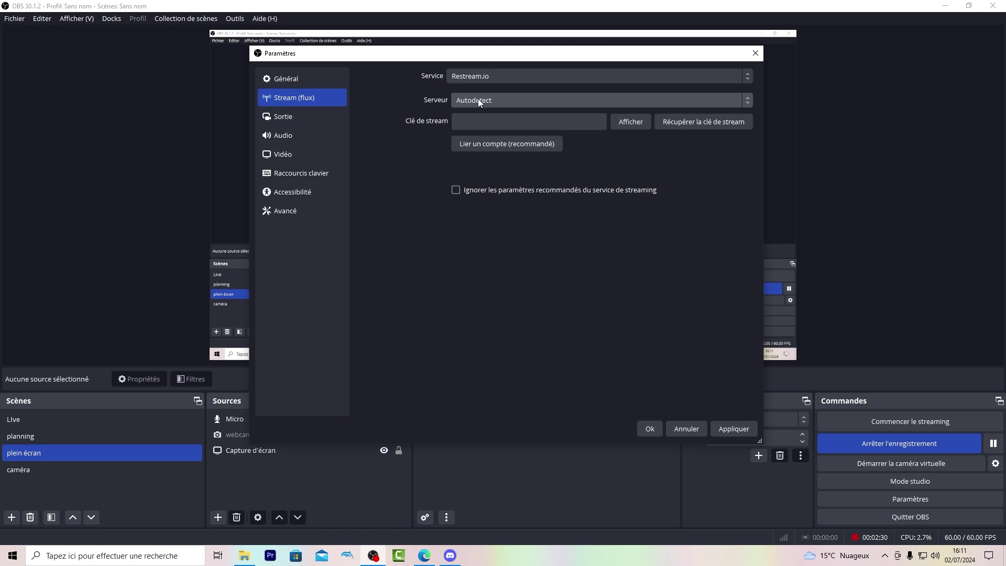
{"action": "left_click", "coordinate": [480, 76]}
{"action": "left_click", "coordinate": [482, 132]}
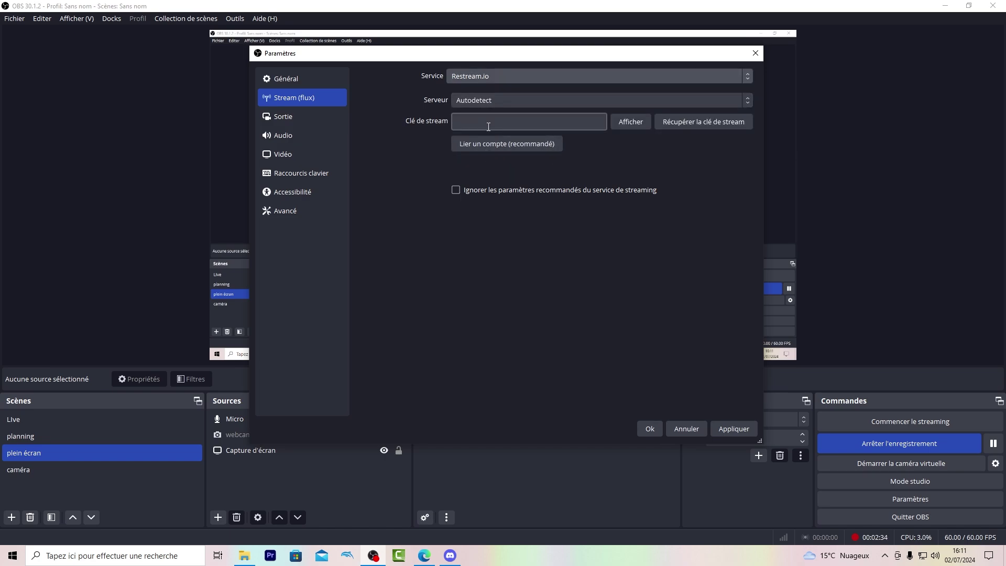
Link the Restream account in the OBS stream settings by logging in and allowing OBS Studio to use it
{"action": "left_click", "coordinate": [489, 146]}
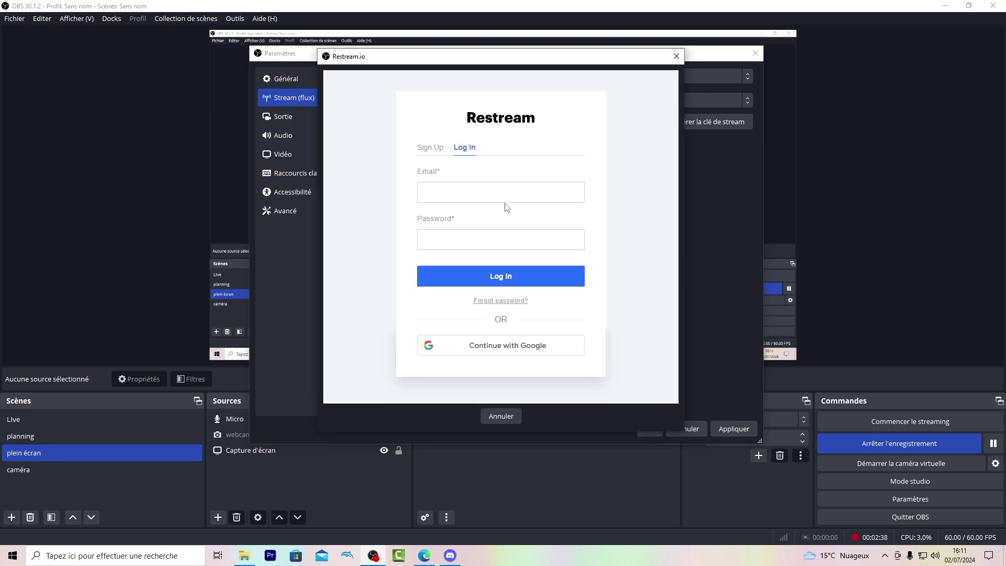
{"action": "left_click", "coordinate": [485, 191]}
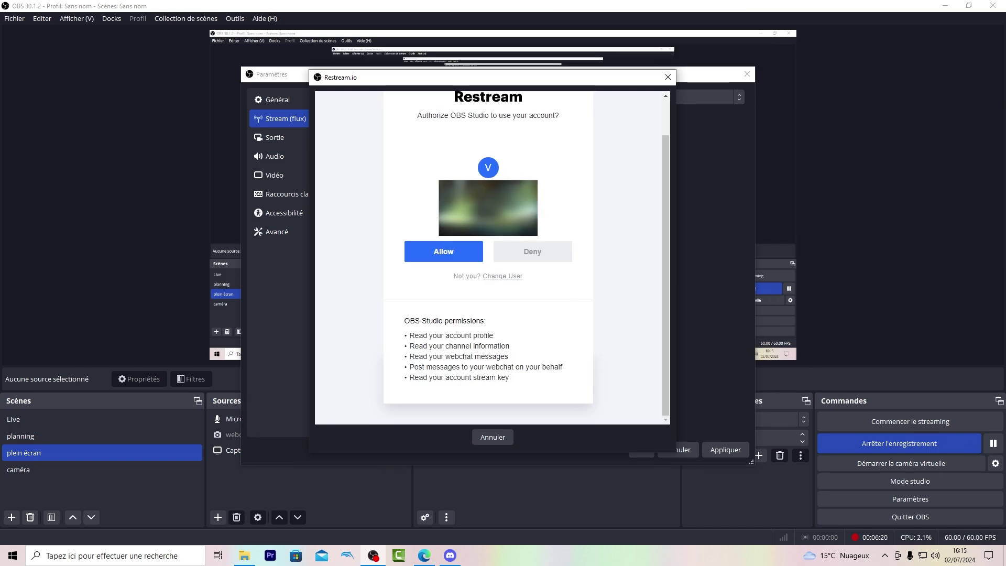
{"action": "left_click", "coordinate": [447, 252]}
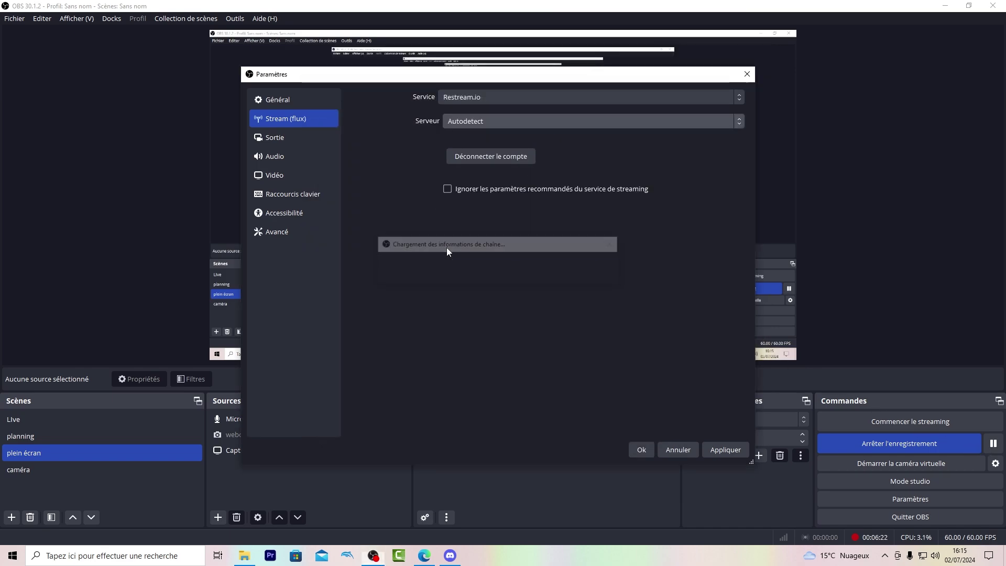
Set the Restream server to EU-West (Paris, FR), apply the change and close the settings
{"action": "left_click", "coordinate": [474, 117]}
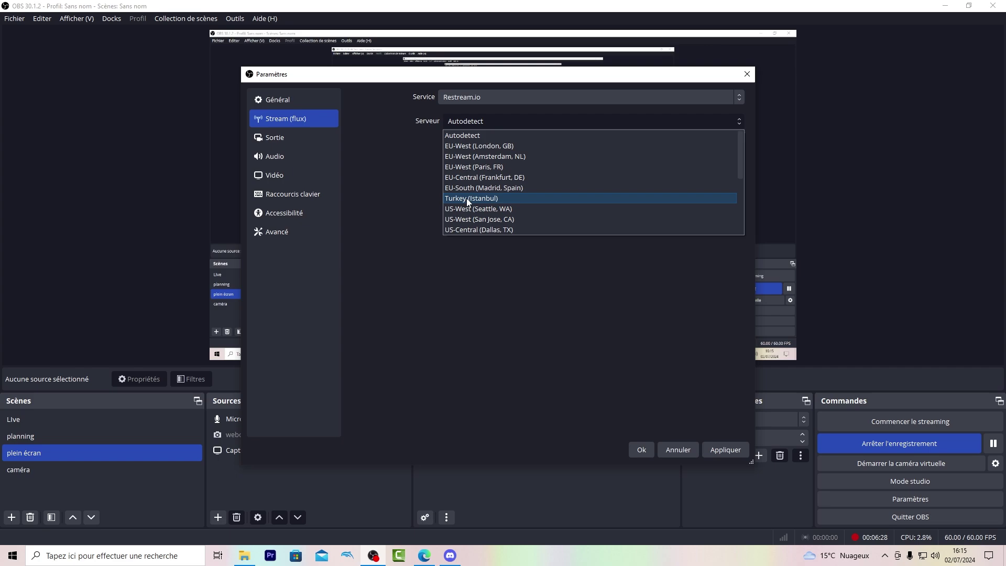
{"action": "left_click", "coordinate": [451, 168]}
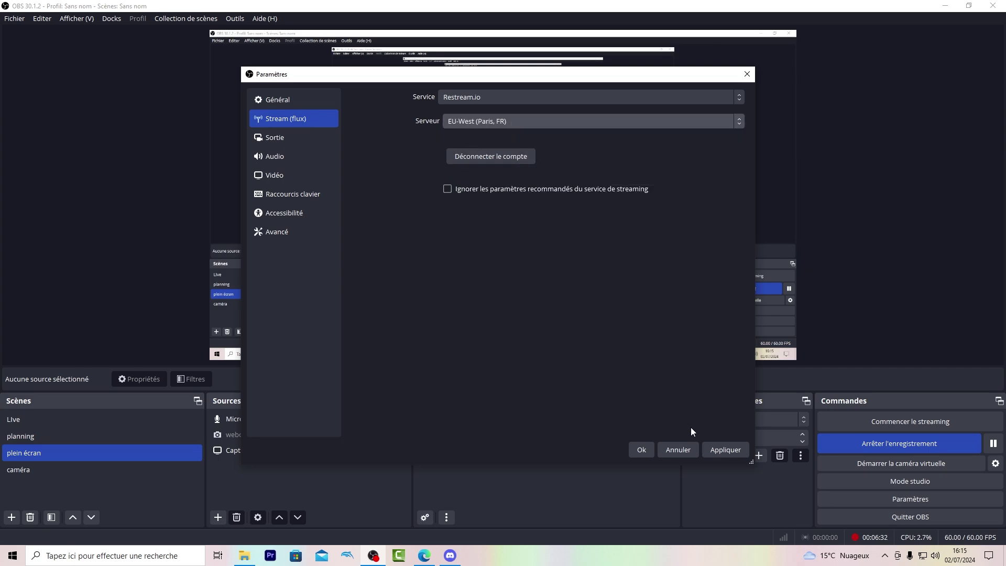
{"action": "left_click", "coordinate": [723, 450]}
{"action": "left_click", "coordinate": [640, 449]}
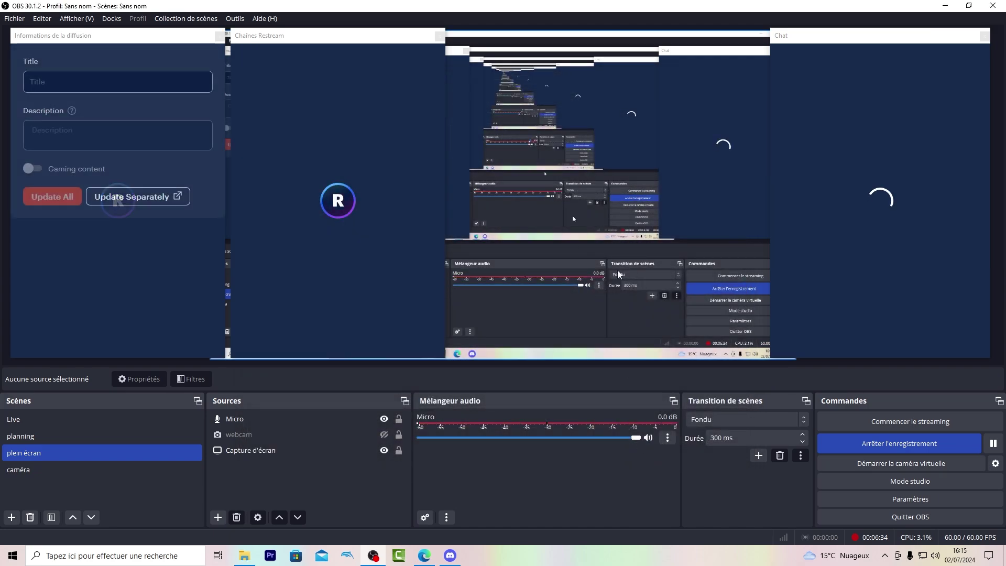
Arrange the floating Informations de la diffusion, Chat and Chaînes Restream windows side by side, in that order
{"action": "double_click", "coordinate": [822, 36]}
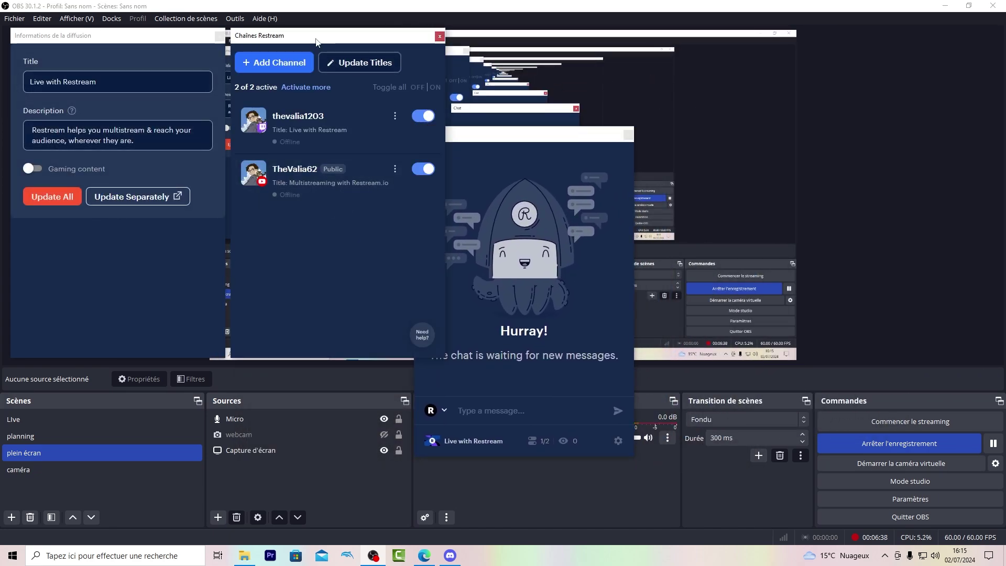
{"action": "left_click_drag", "start_coordinate": [316, 41], "coordinate": [728, 169]}
{"action": "left_click_drag", "start_coordinate": [137, 40], "coordinate": [233, 174]}
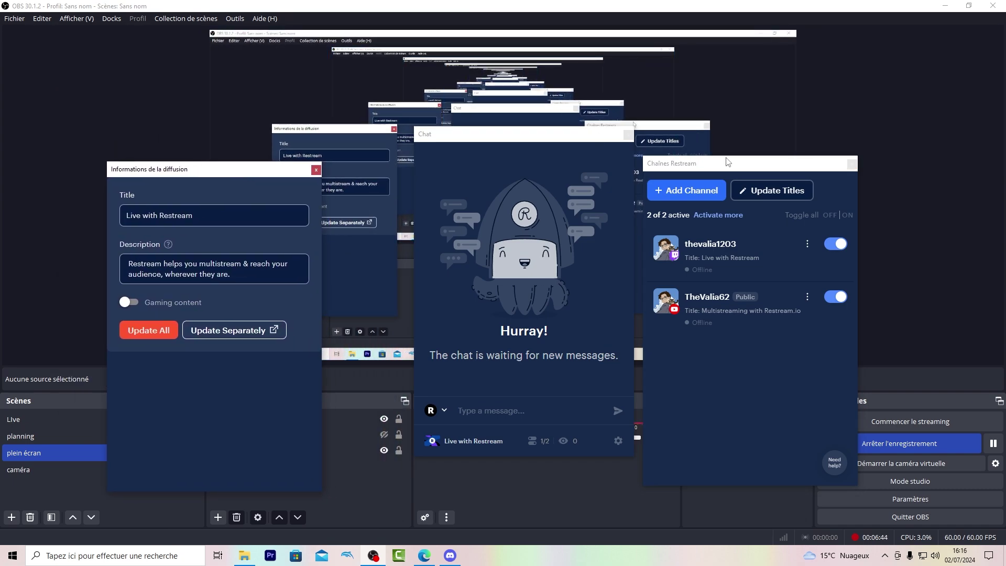
{"action": "left_click_drag", "start_coordinate": [750, 165], "coordinate": [795, 156]}
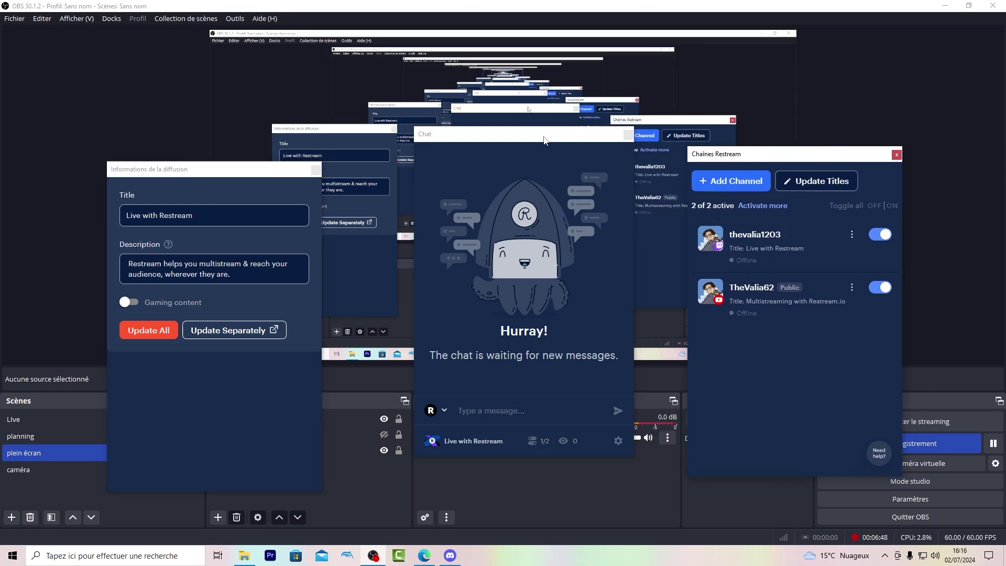
{"action": "left_click_drag", "start_coordinate": [519, 144], "coordinate": [530, 172]}
{"action": "left_click_drag", "start_coordinate": [139, 172], "coordinate": [202, 126]}
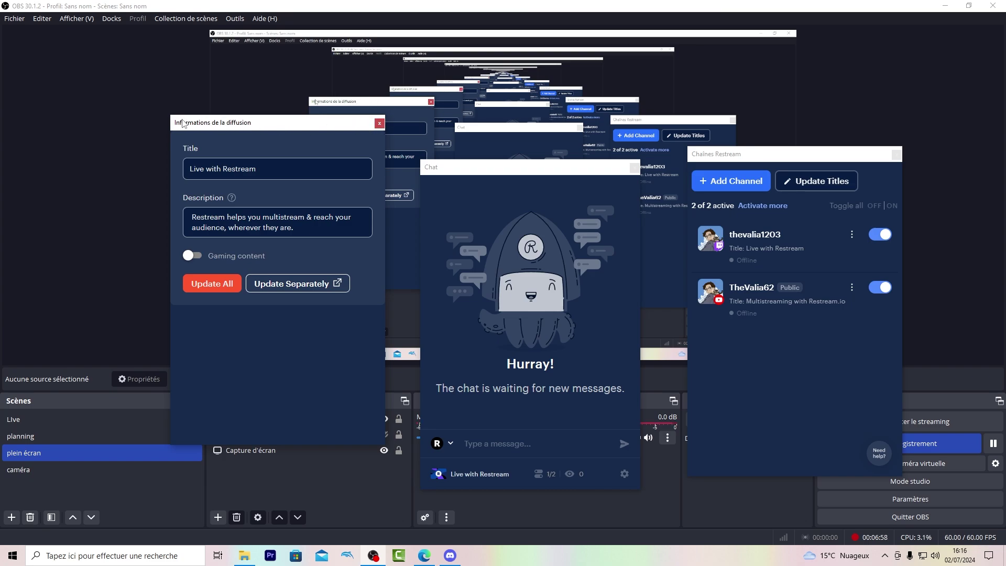
{"action": "mouse_move", "coordinate": [183, 123]}
{"action": "left_mouse_down"}
{"action": "mouse_move", "coordinate": [218, 138]}
{"action": "mouse_move", "coordinate": [170, 137]}
{"action": "left_mouse_up"}
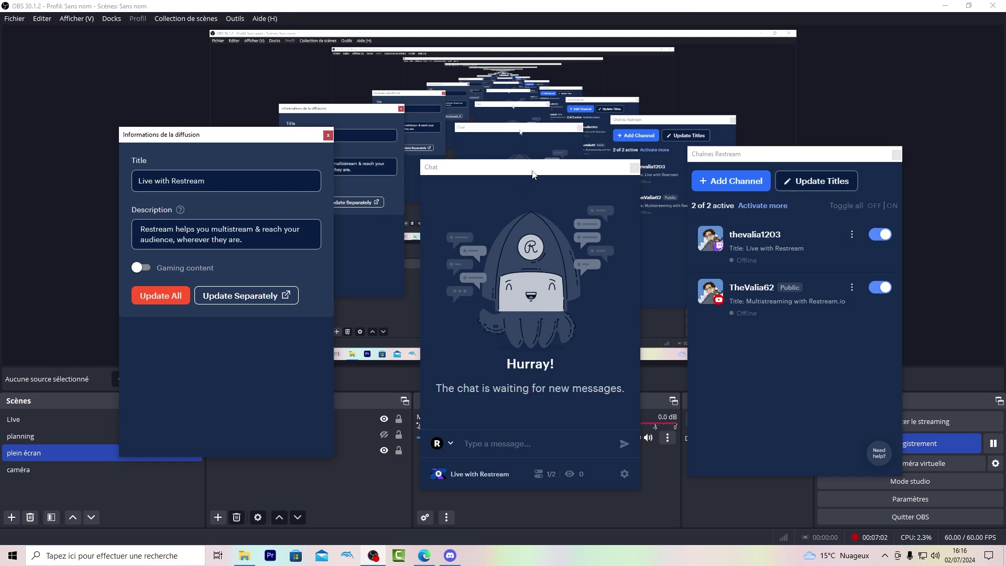
{"action": "left_click_drag", "start_coordinate": [532, 174], "coordinate": [530, 139]}
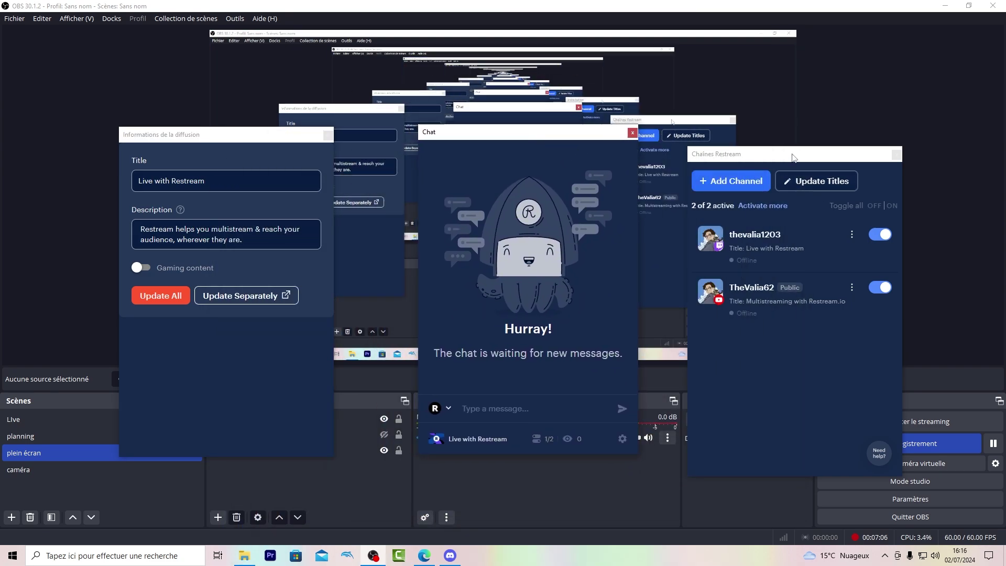
{"action": "left_click_drag", "start_coordinate": [793, 157], "coordinate": [834, 132]}
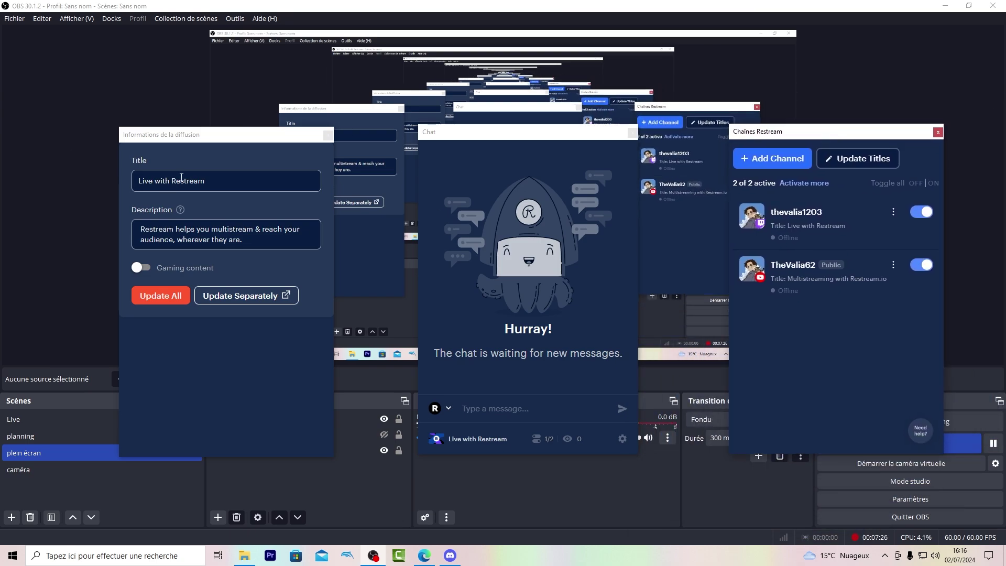
Close the Informations de la diffusion window and acknowledge the dock closing notice
{"action": "left_click_drag", "start_coordinate": [197, 144], "coordinate": [189, 153]}
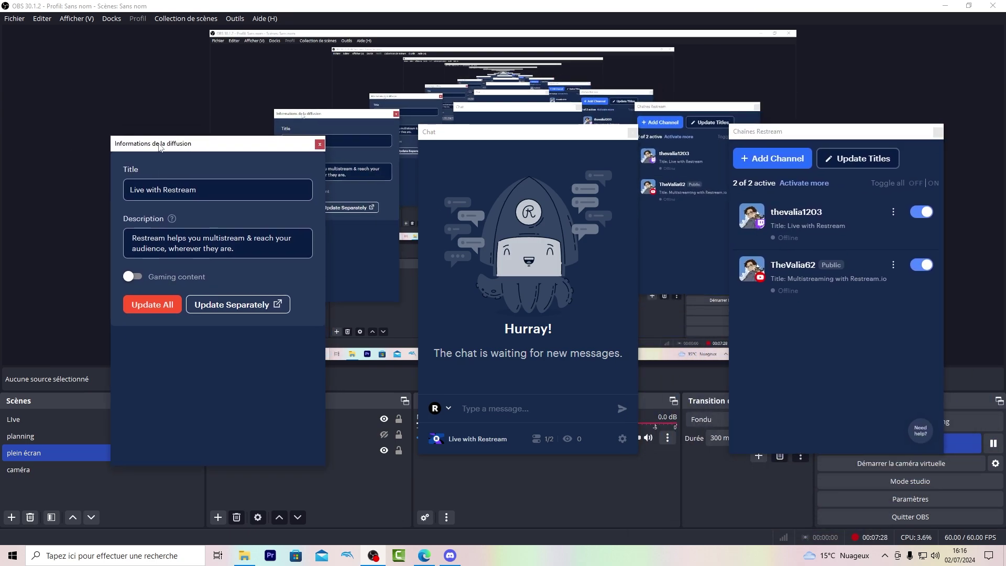
{"action": "left_click", "coordinate": [319, 144]}
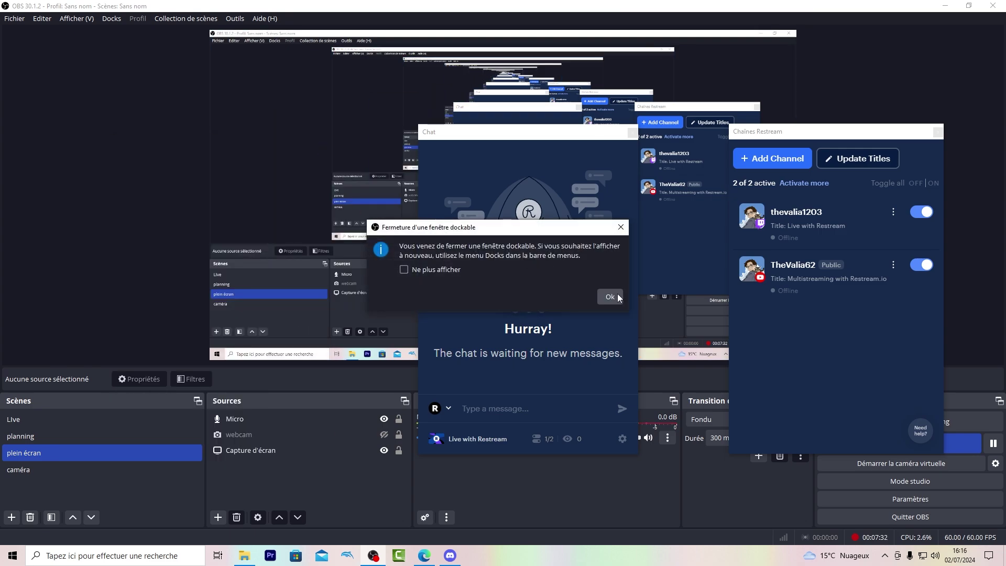
{"action": "left_click", "coordinate": [610, 296]}
Dock the Chat window into the OBS main window, beside the preview and above the Scènes panel
{"action": "left_click_drag", "start_coordinate": [555, 146], "coordinate": [307, 279]}
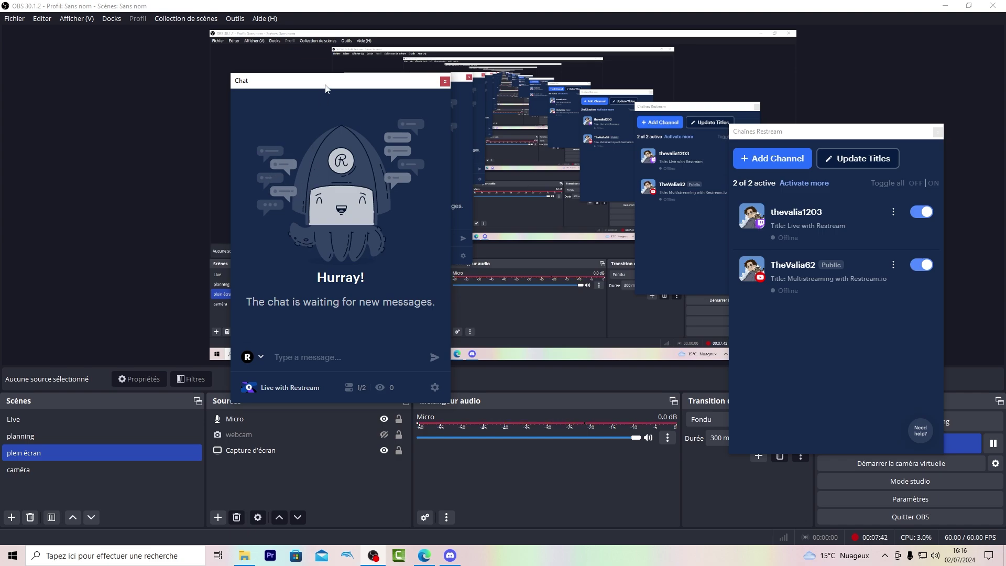
{"action": "left_click_drag", "start_coordinate": [320, 86], "coordinate": [422, 119]}
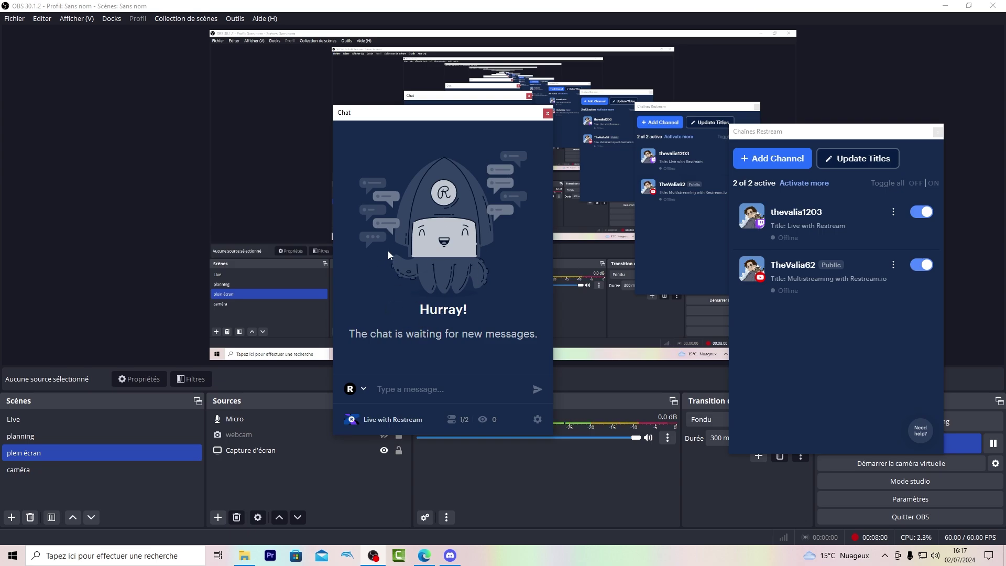
{"action": "left_click_drag", "start_coordinate": [430, 119], "coordinate": [459, 173]}
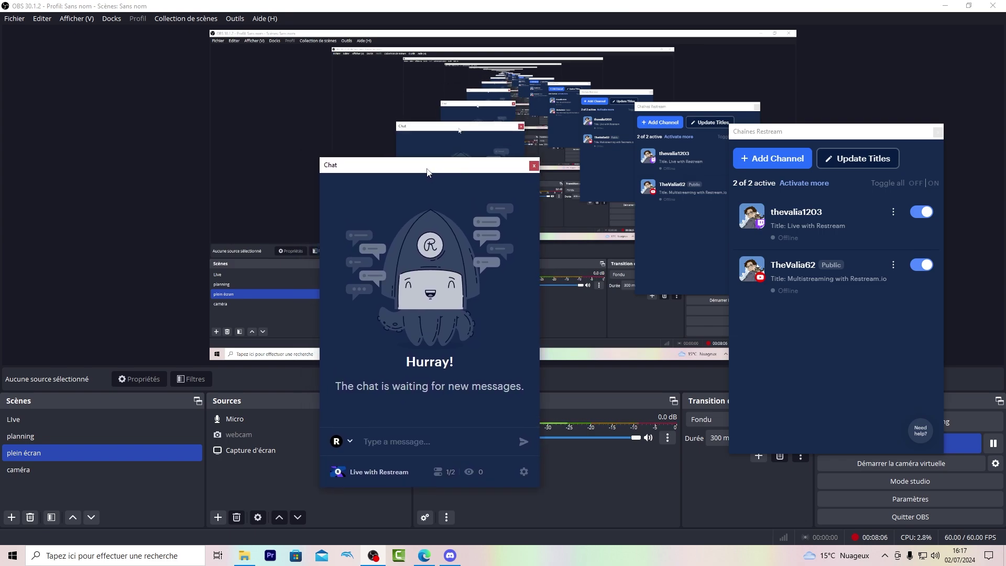
{"action": "left_click_drag", "start_coordinate": [427, 171], "coordinate": [31, 76]}
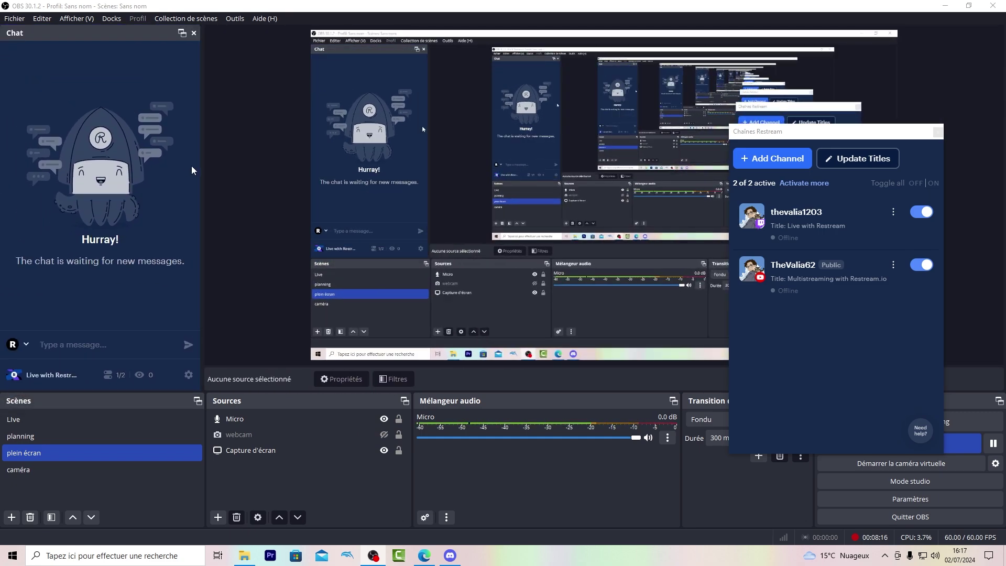
Widen the docked Chat panel and dock the Chaînes Restream window on the opposite side of the preview, above Commandes
{"action": "left_click_drag", "start_coordinate": [202, 169], "coordinate": [256, 204]}
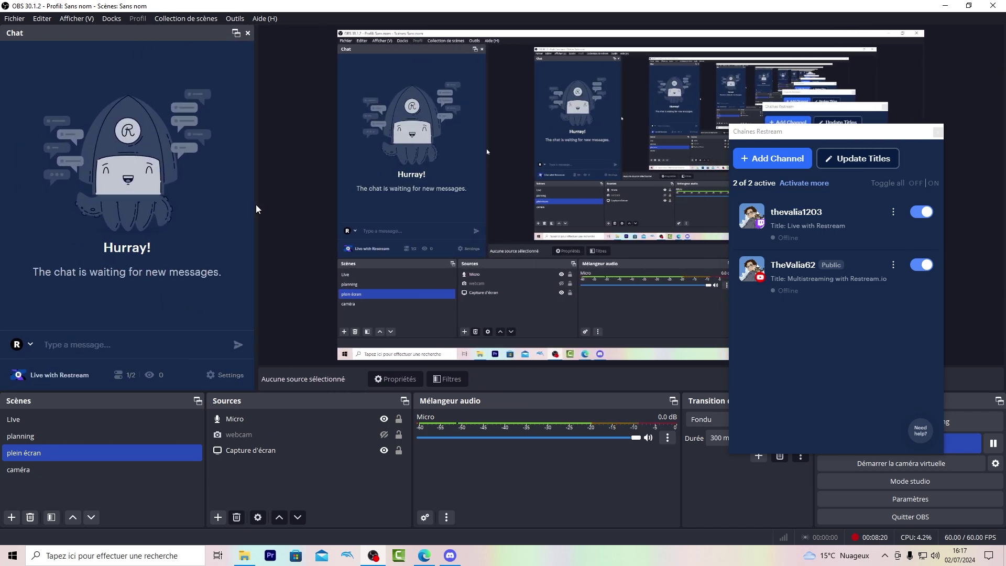
{"action": "left_click", "coordinate": [784, 135]}
{"action": "left_click_drag", "start_coordinate": [784, 135], "coordinate": [979, 103]}
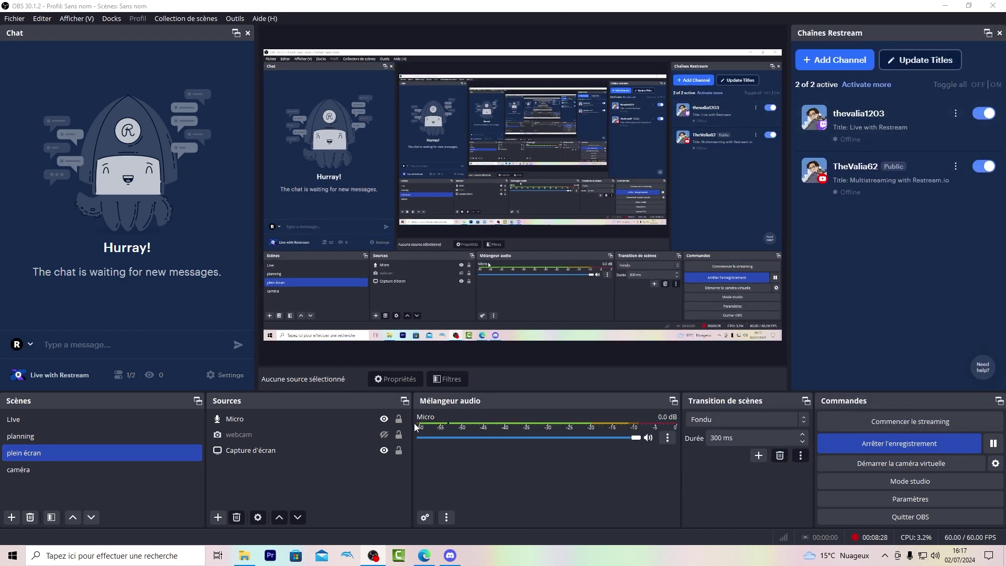
Make the webcam source visible in the plein écran scene
{"action": "left_click", "coordinate": [384, 434]}
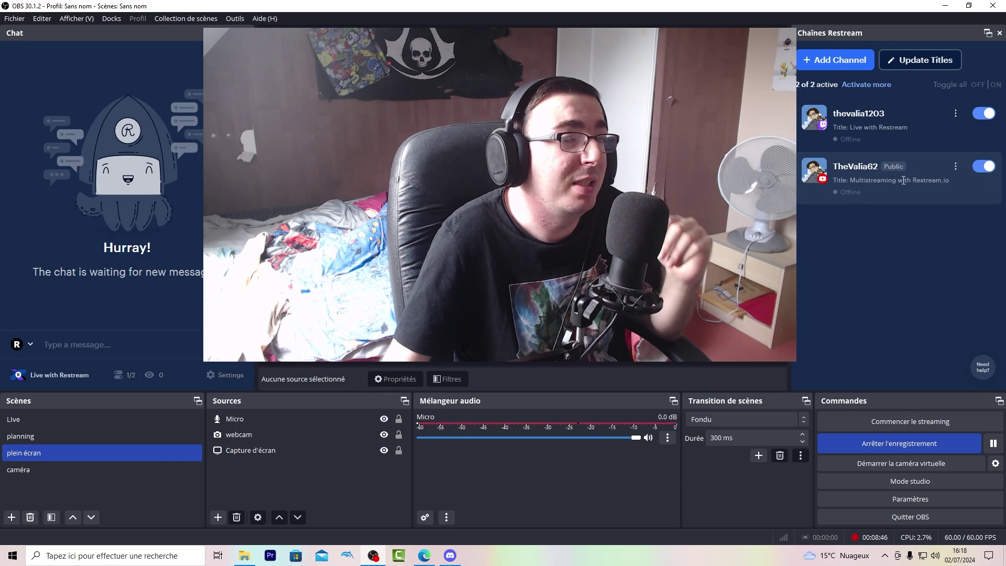
Switch to YouTube in the browser and go to the live-streaming management page for the channel
{"action": "left_click", "coordinate": [281, 5]}
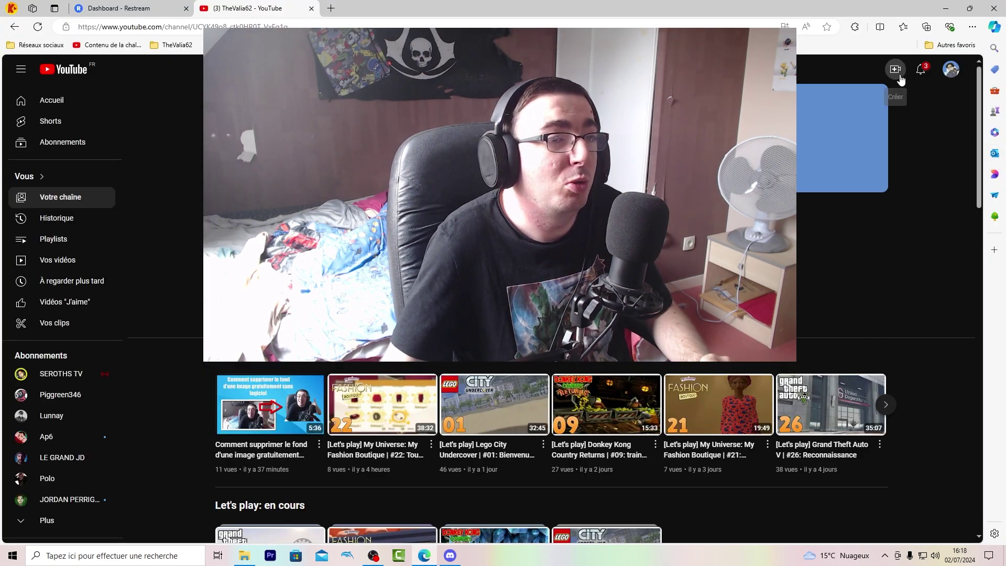
{"action": "left_click", "coordinate": [918, 72]}
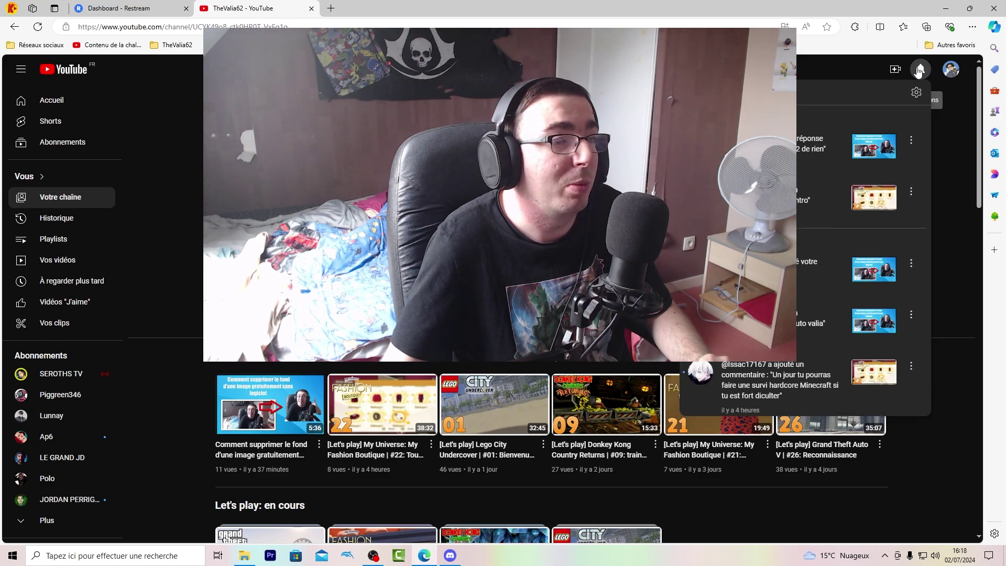
{"action": "left_click", "coordinate": [919, 70]}
{"action": "left_click", "coordinate": [894, 67]}
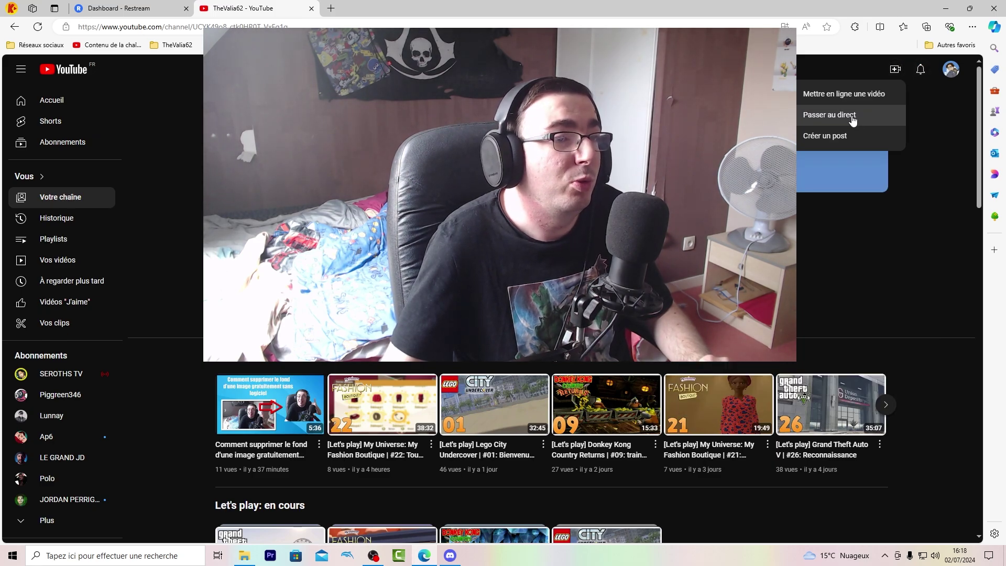
{"action": "left_click", "coordinate": [854, 116]}
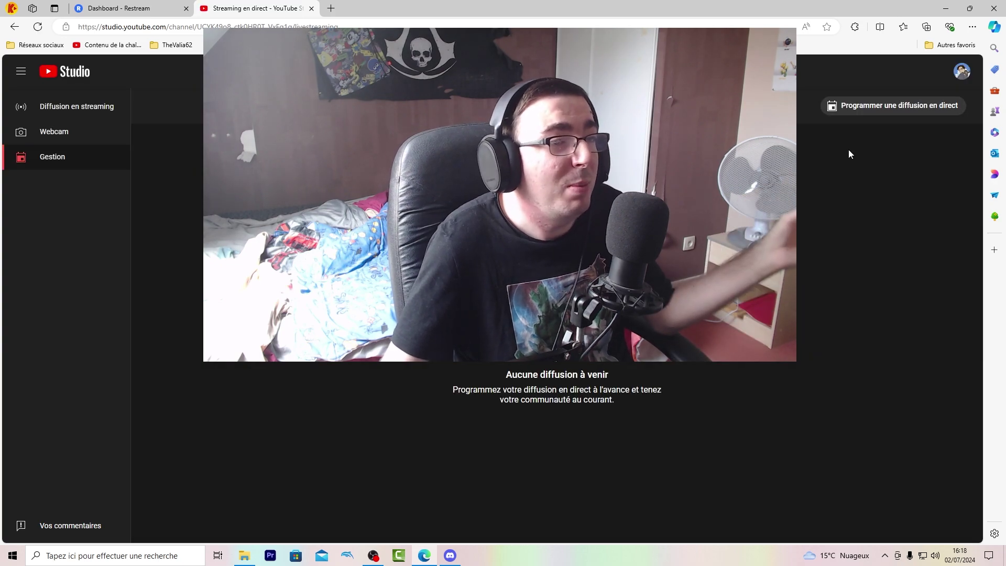
Start scheduling a new live stream by reusing the settings of the earlier "pour le tuto" stream
{"action": "left_click", "coordinate": [888, 104]}
{"action": "left_click", "coordinate": [492, 318]}
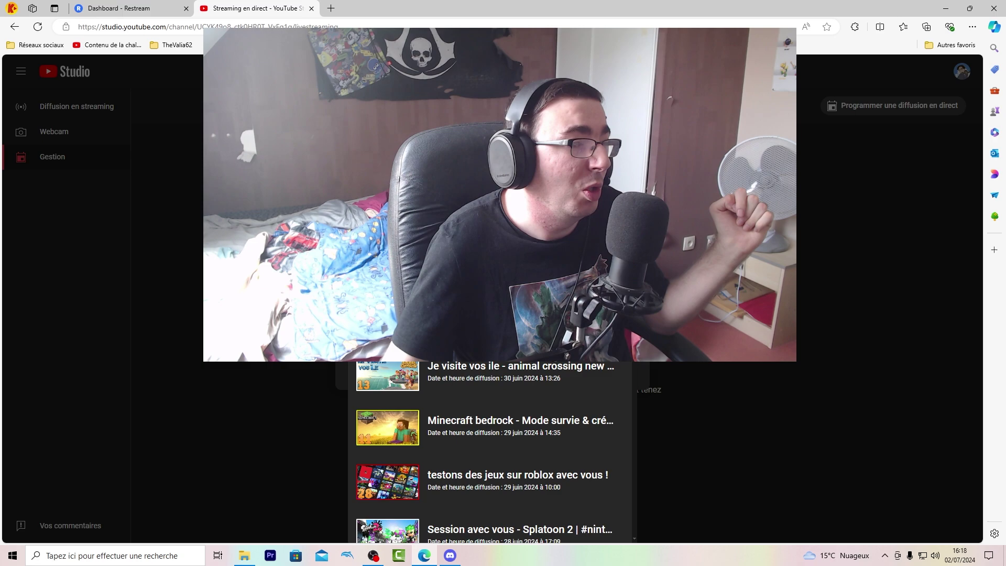
{"action": "left_click", "coordinate": [493, 318]}
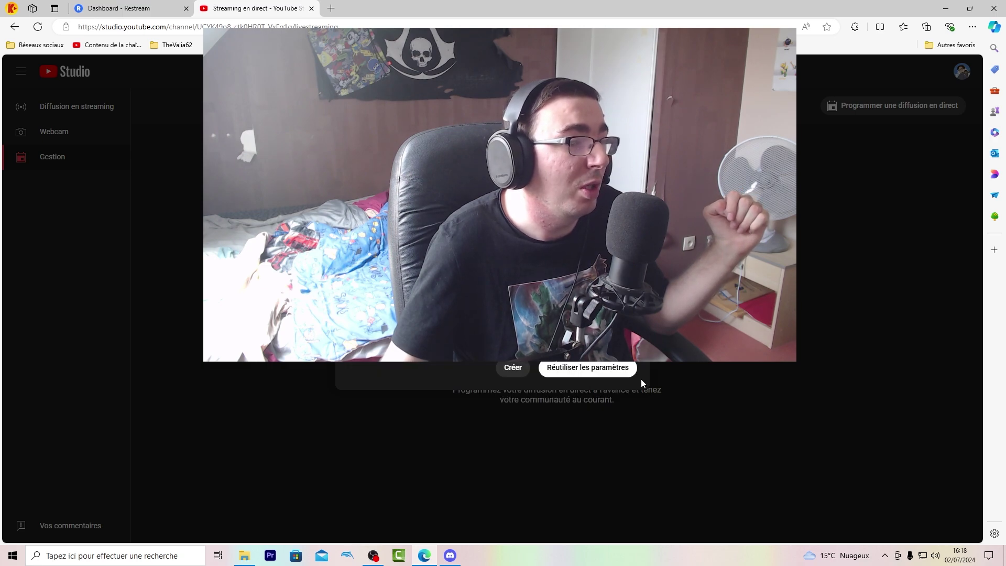
{"action": "left_click", "coordinate": [588, 368]}
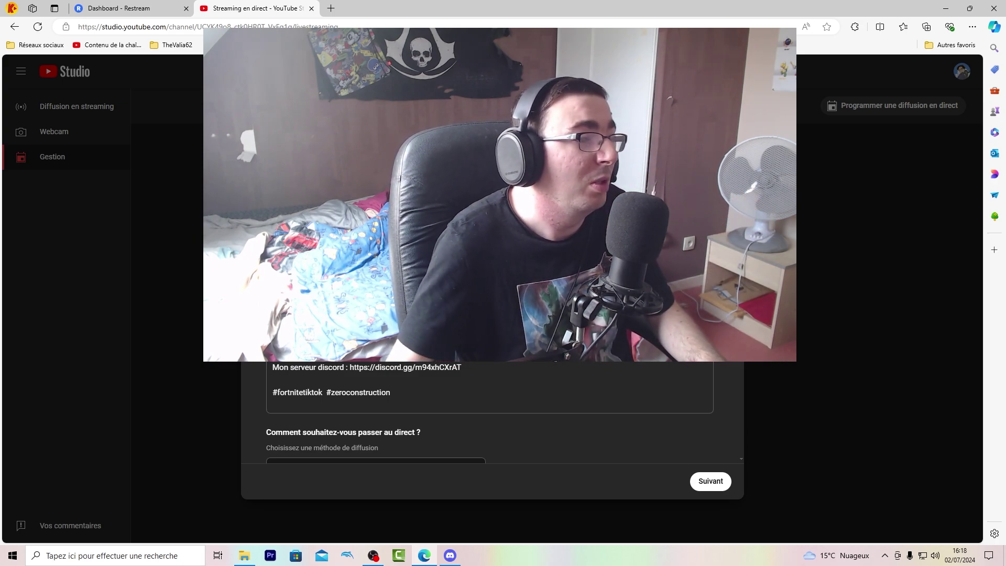
Keep the reused details and personalisation settings and advance to the stream's Visibilité stage
{"action": "scroll", "coordinate": [492, 414], "scroll_direction": "down", "scroll_amount": 10}
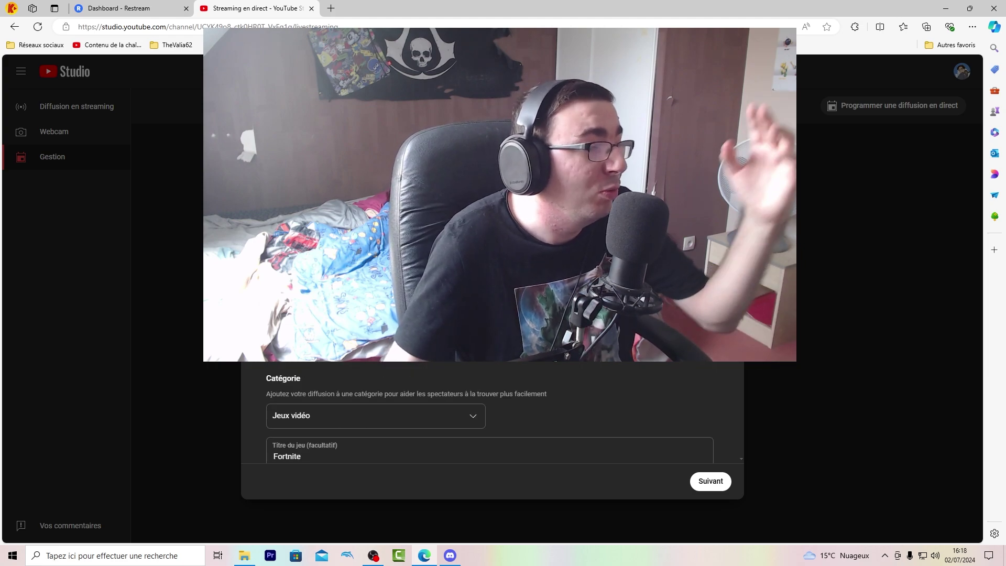
{"action": "scroll", "coordinate": [493, 414], "scroll_direction": "up", "scroll_amount": 8}
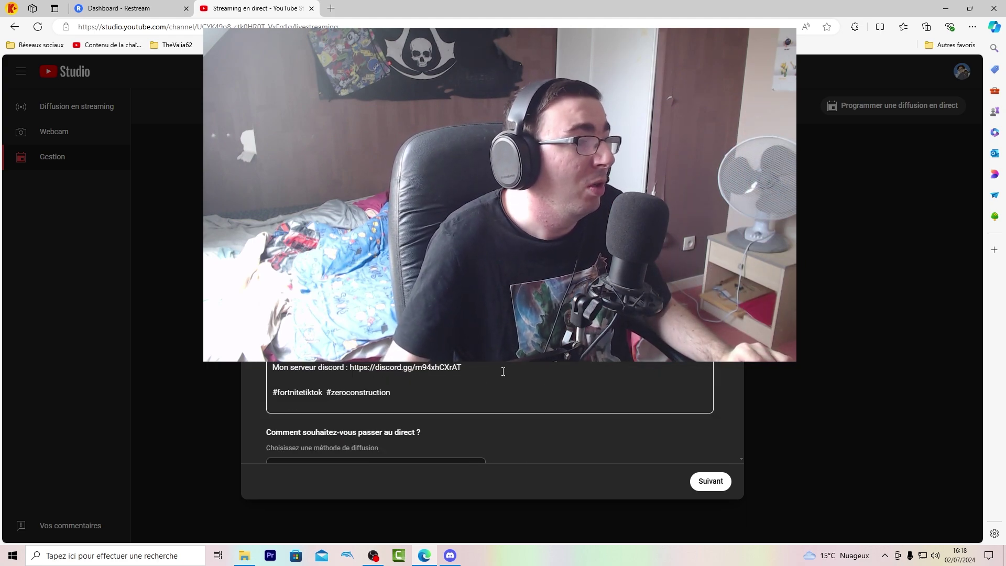
{"action": "left_click", "coordinate": [713, 482]}
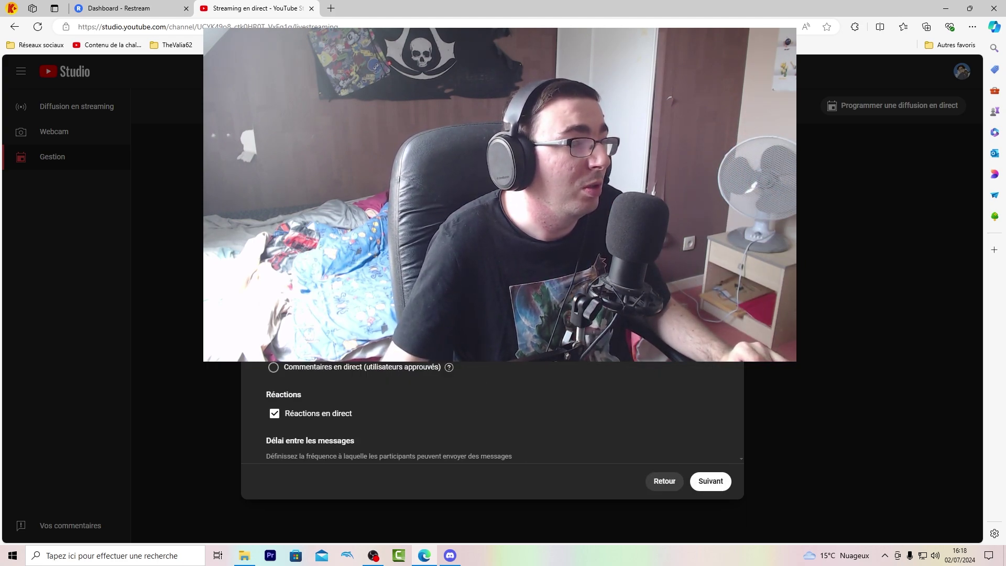
{"action": "left_click", "coordinate": [708, 480]}
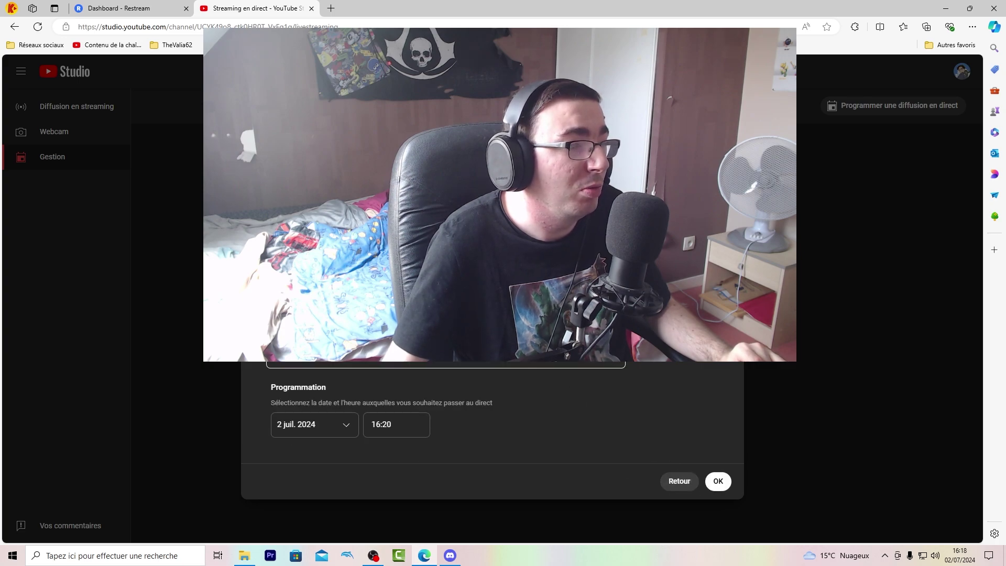
Schedule the stream for 25 juil. 2024 at 16:30
{"action": "left_click", "coordinate": [341, 425]}
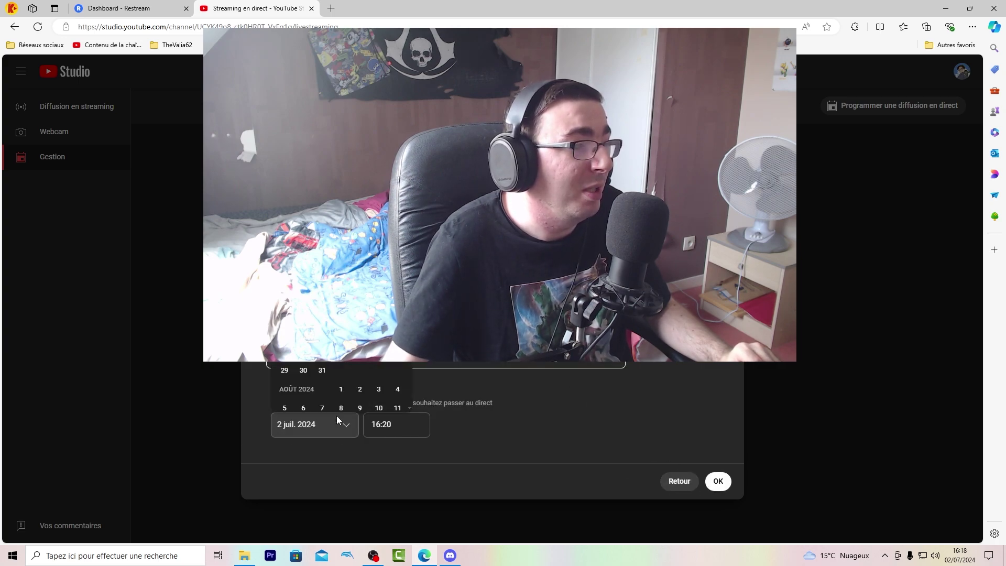
{"action": "left_click", "coordinate": [344, 367]}
{"action": "left_click", "coordinate": [398, 424]}
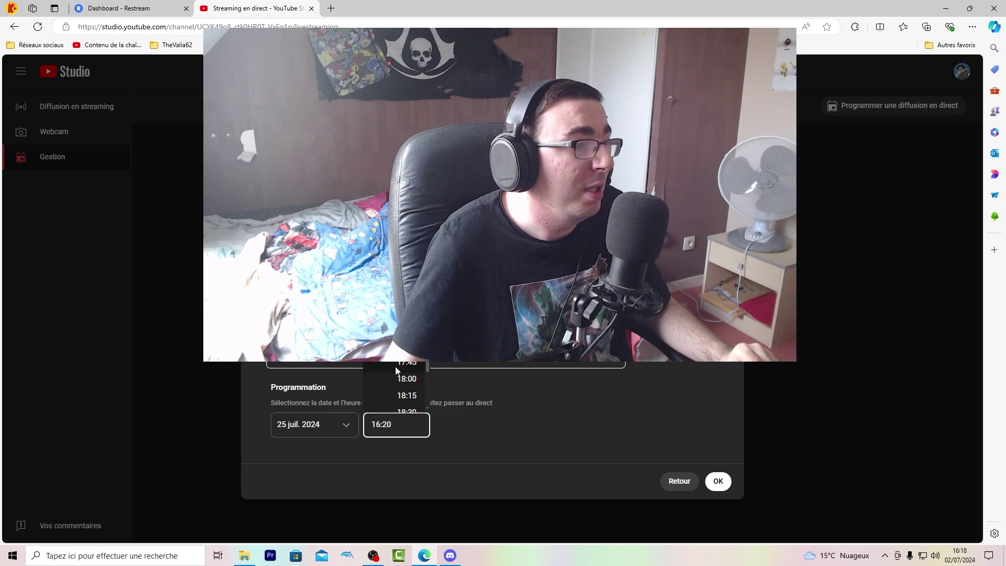
{"action": "scroll", "coordinate": [396, 361], "scroll_direction": "up", "scroll_amount": 1}
{"action": "left_click", "coordinate": [398, 331]}
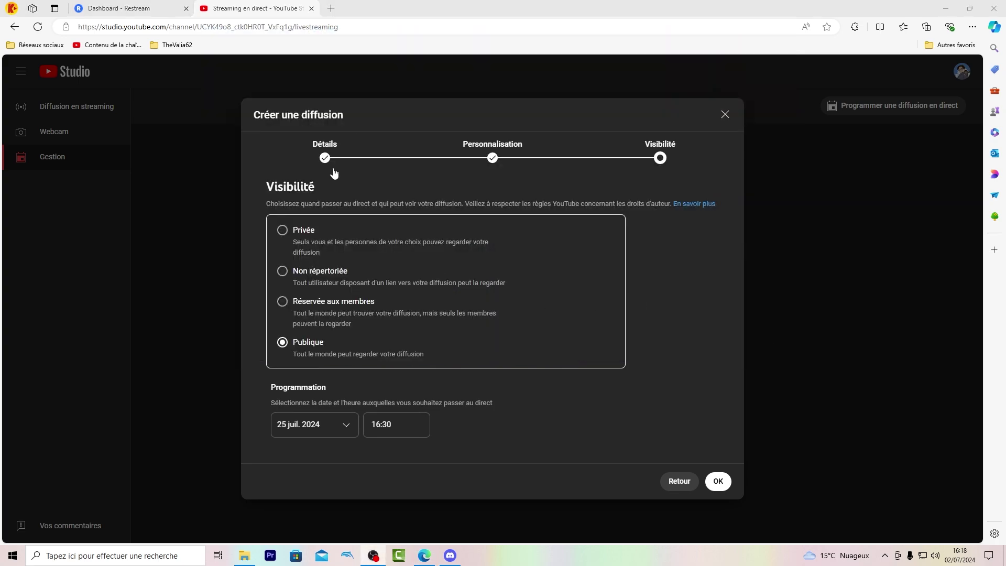
Review the stream's title, description, category, game, thumbnail and playlist details, plus its chat personalisation options
{"action": "left_click", "coordinate": [326, 159]}
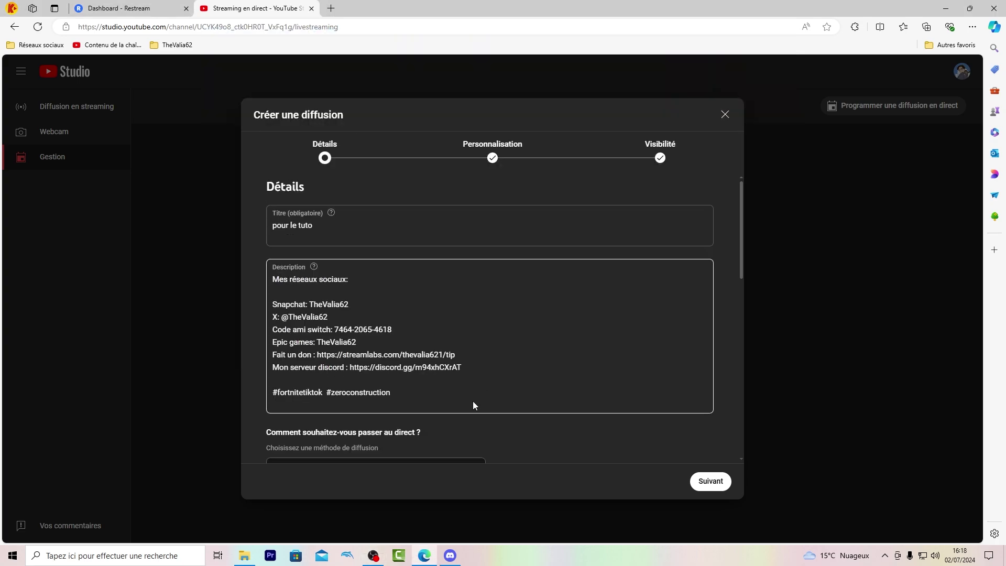
{"action": "scroll", "coordinate": [427, 334], "scroll_direction": "down", "scroll_amount": 4}
{"action": "scroll", "coordinate": [427, 340], "scroll_direction": "up", "scroll_amount": 4}
{"action": "scroll", "coordinate": [384, 416], "scroll_direction": "down", "scroll_amount": 4}
{"action": "scroll", "coordinate": [385, 415], "scroll_direction": "up", "scroll_amount": 4}
{"action": "scroll", "coordinate": [368, 283], "scroll_direction": "down", "scroll_amount": 5}
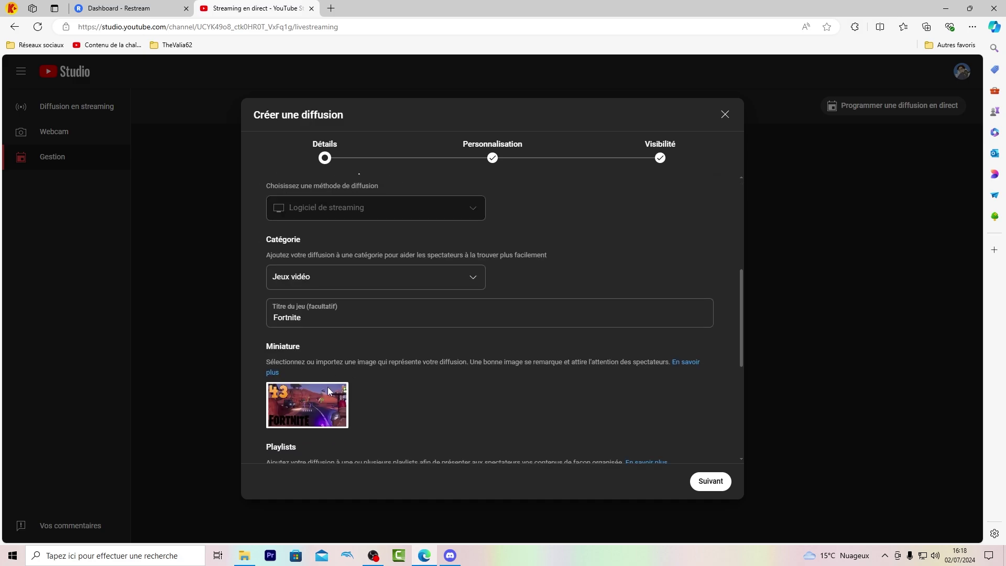
{"action": "scroll", "coordinate": [546, 318], "scroll_direction": "down", "scroll_amount": 3}
{"action": "scroll", "coordinate": [546, 321], "scroll_direction": "up", "scroll_amount": 7}
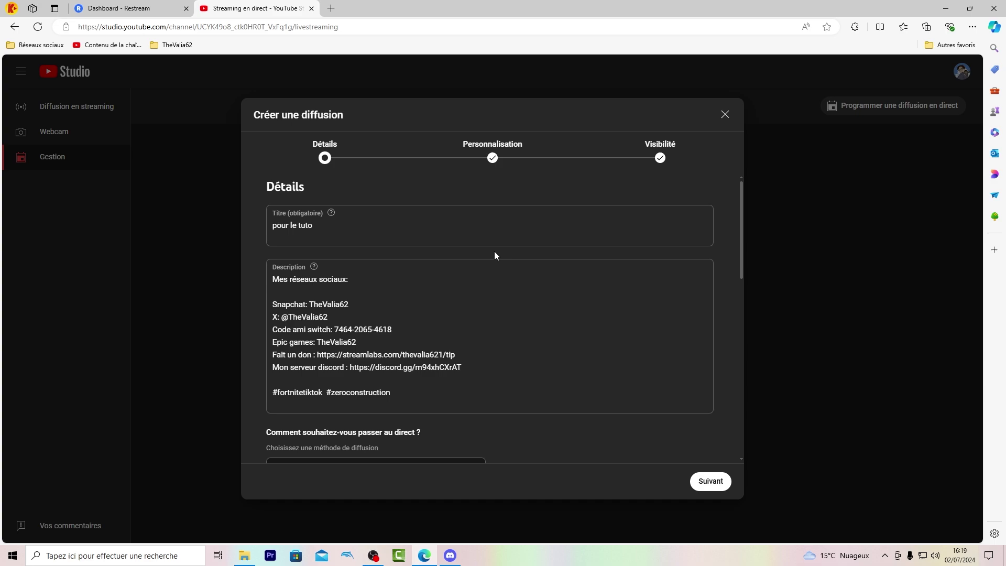
{"action": "left_click", "coordinate": [492, 157]}
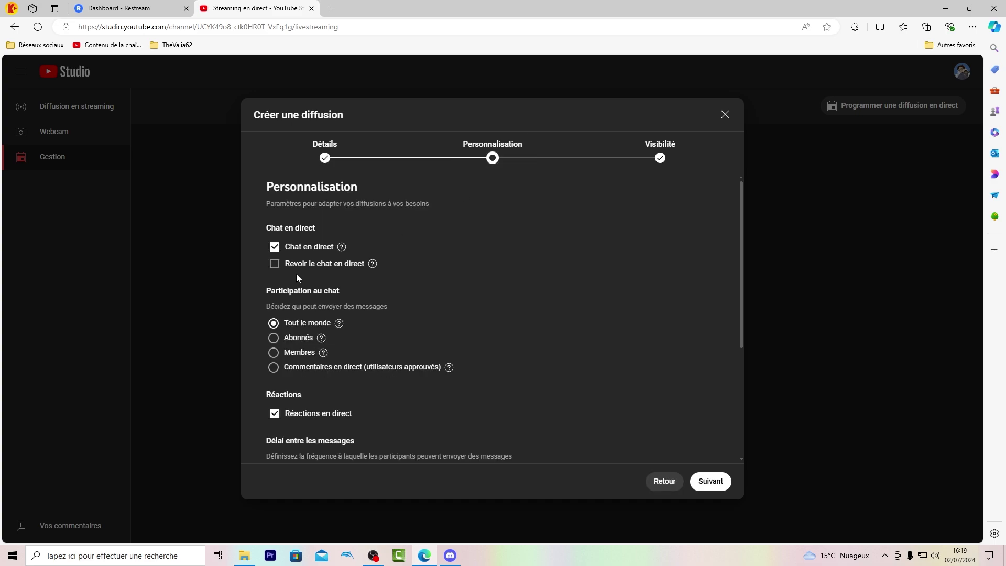
Keep 25 juil. 2024 as the stream date, set its time to 13:45 and create the public broadcast
{"action": "left_click", "coordinate": [660, 157]}
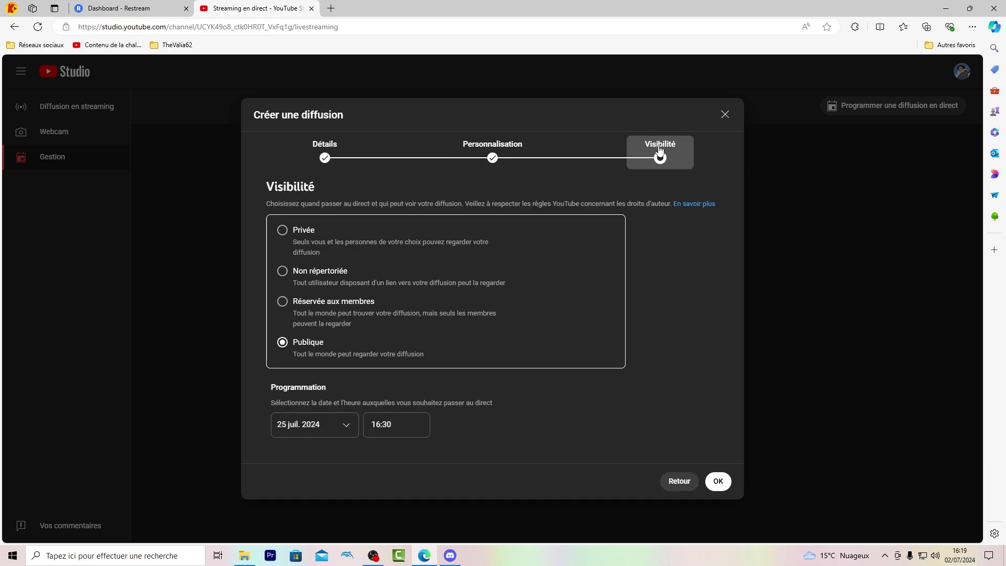
{"action": "left_click", "coordinate": [290, 428]}
{"action": "left_click", "coordinate": [341, 352]}
{"action": "left_click", "coordinate": [405, 434]}
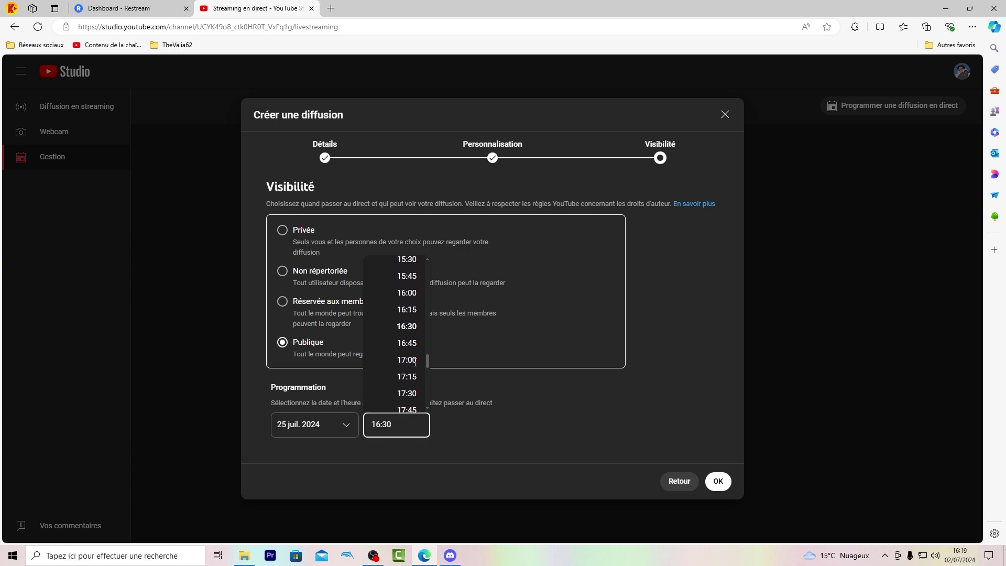
{"action": "scroll", "coordinate": [415, 361], "scroll_direction": "up", "scroll_amount": 4}
{"action": "left_click", "coordinate": [406, 340]}
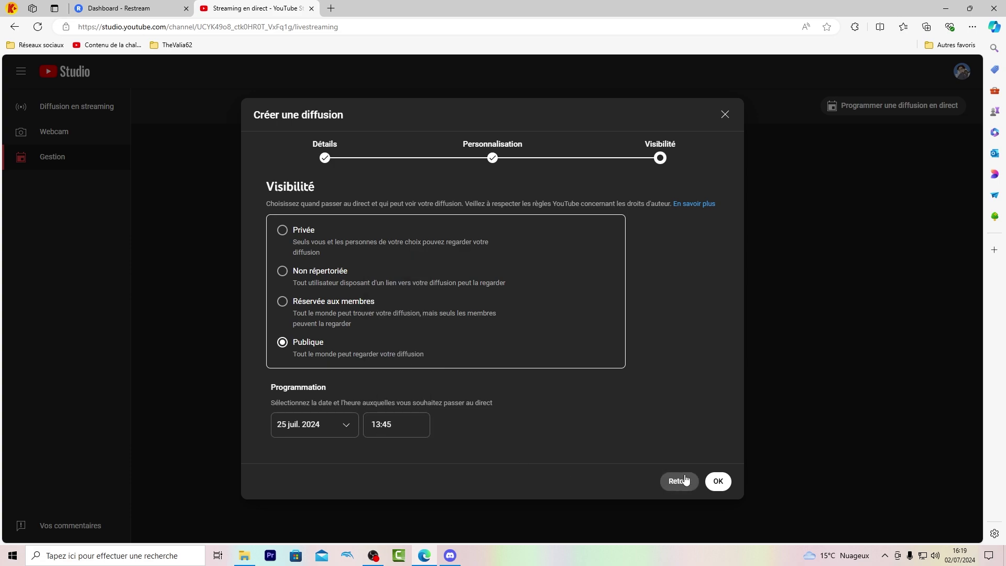
{"action": "left_click", "coordinate": [718, 481]}
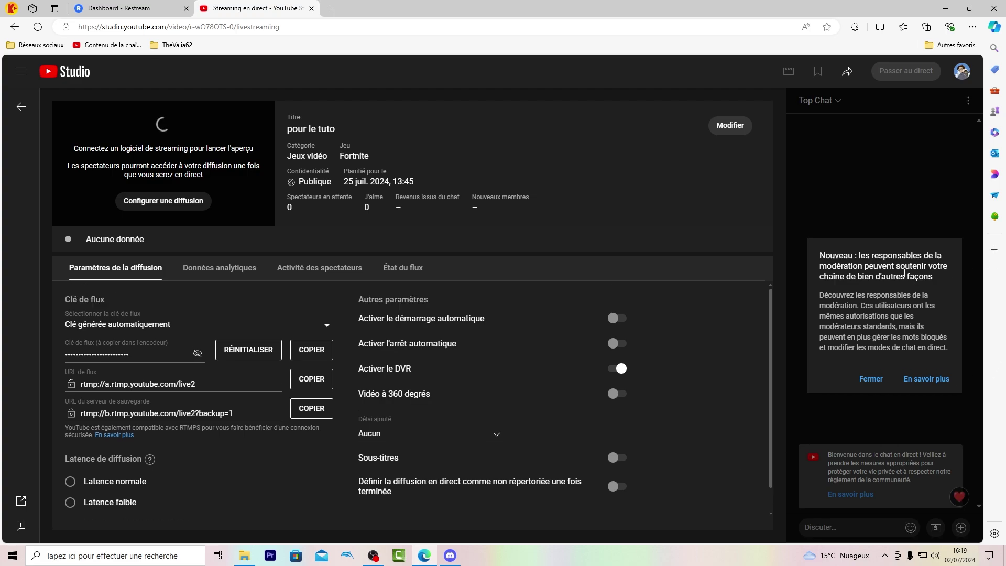
Switch back to OBS Studio and turn the YouTube channel off and on again in Chaînes Restream
{"action": "key", "text": "alt+Tab"}
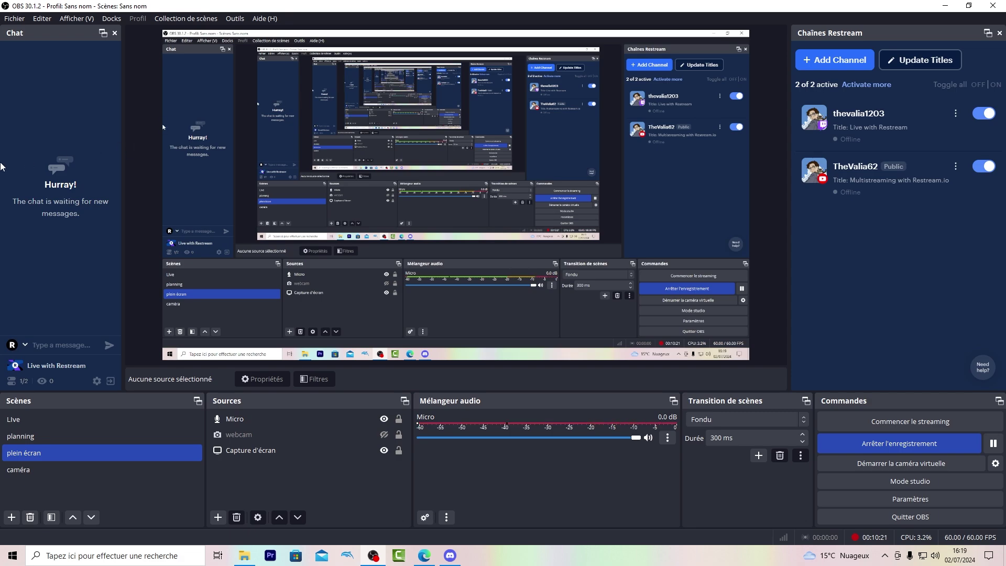
{"action": "left_click", "coordinate": [981, 168]}
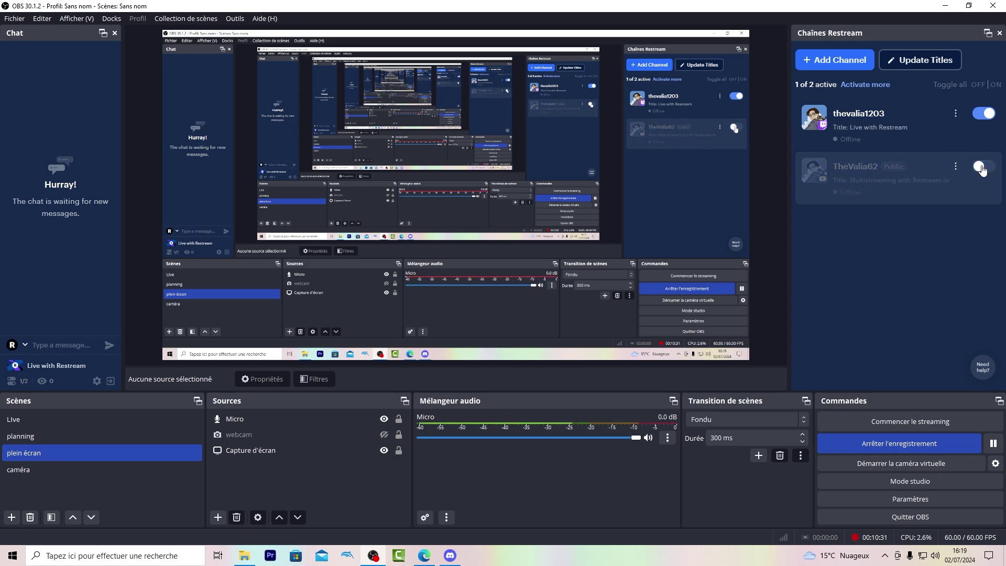
{"action": "left_click", "coordinate": [981, 168]}
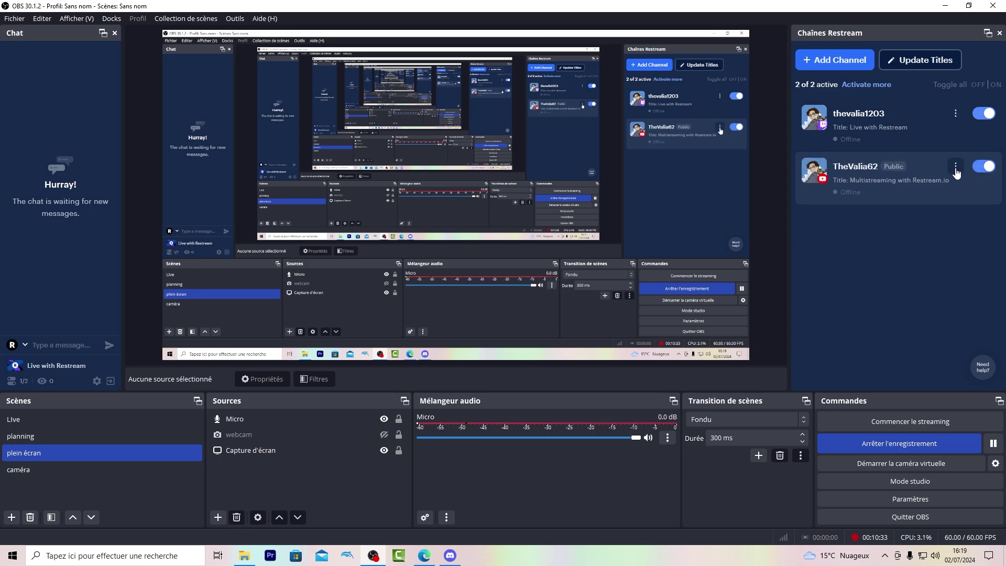
{"action": "left_click", "coordinate": [956, 172]}
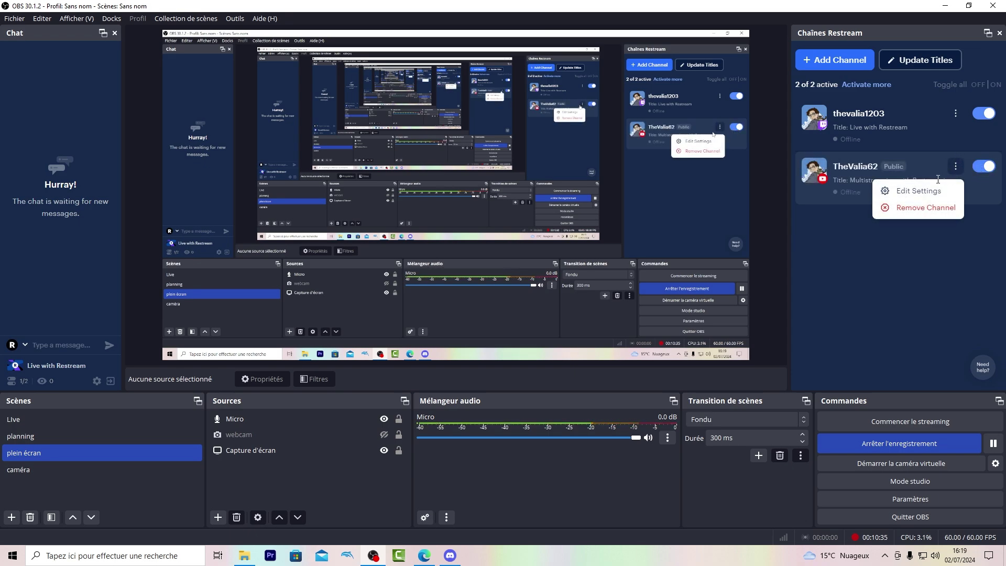
{"action": "left_click", "coordinate": [888, 299]}
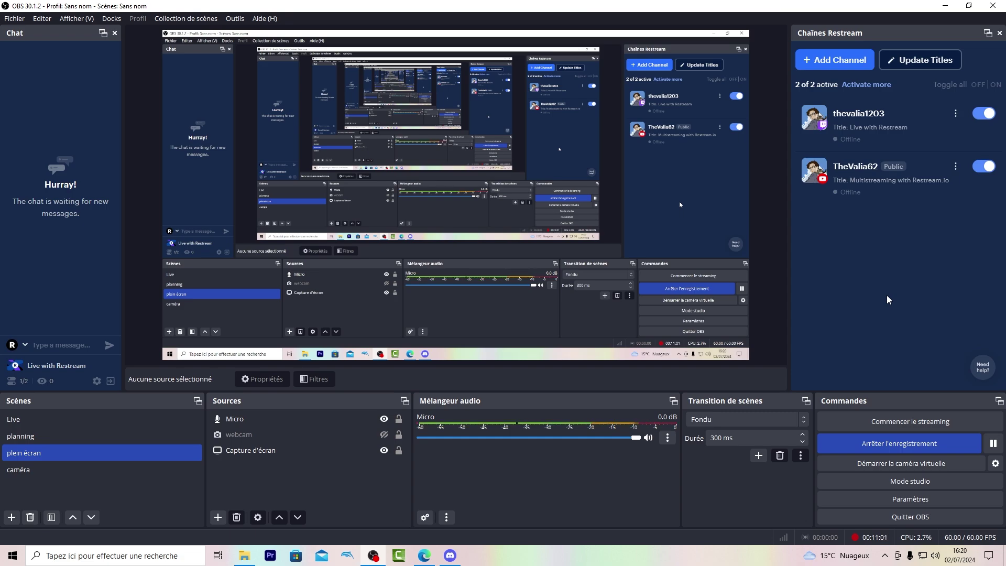
Open the YouTube channel's settings in Chaînes Restream and choose the scheduled event "pour le tuto"
{"action": "left_click", "coordinate": [954, 168]}
{"action": "left_click", "coordinate": [909, 192]}
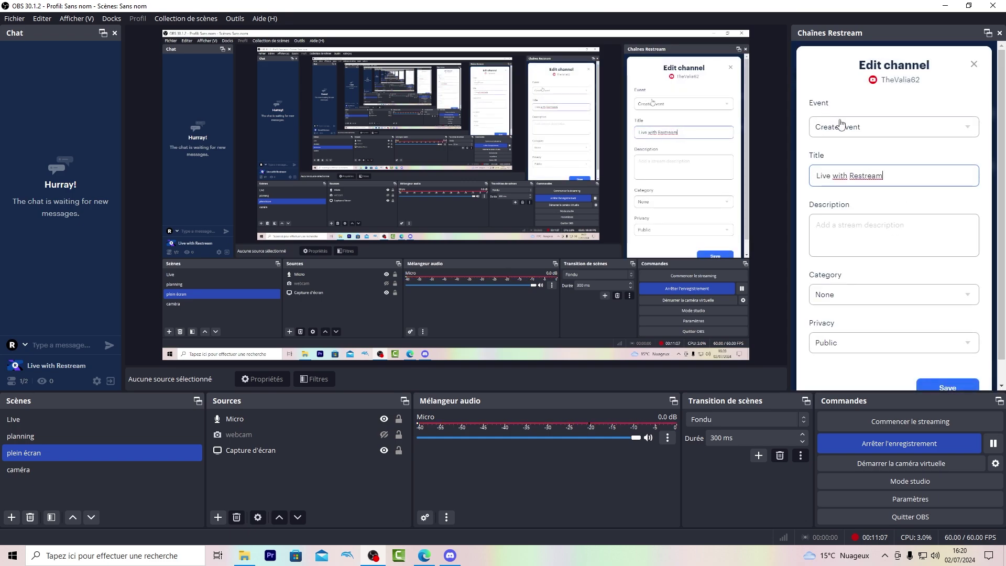
{"action": "left_click", "coordinate": [838, 128]}
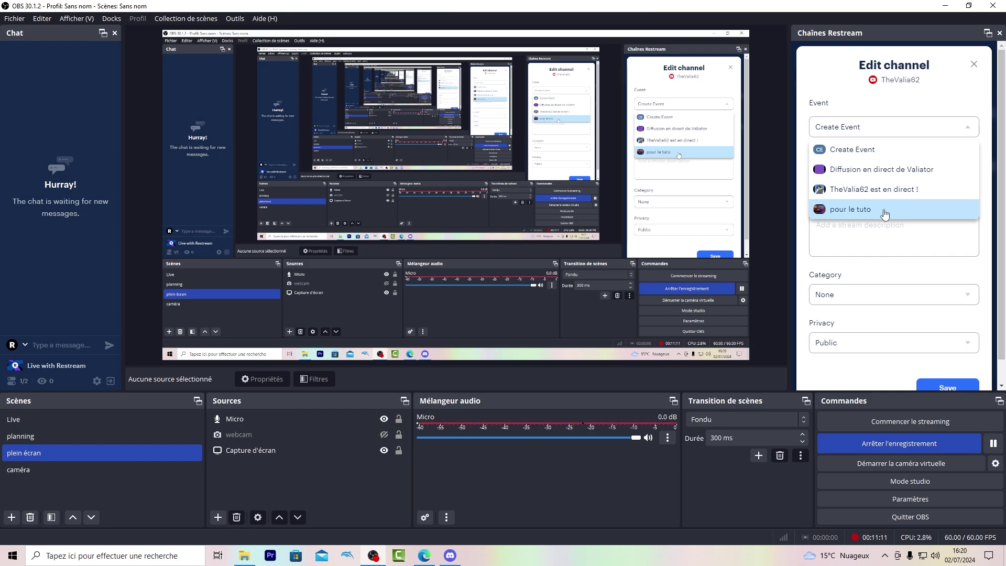
{"action": "left_click", "coordinate": [855, 210]}
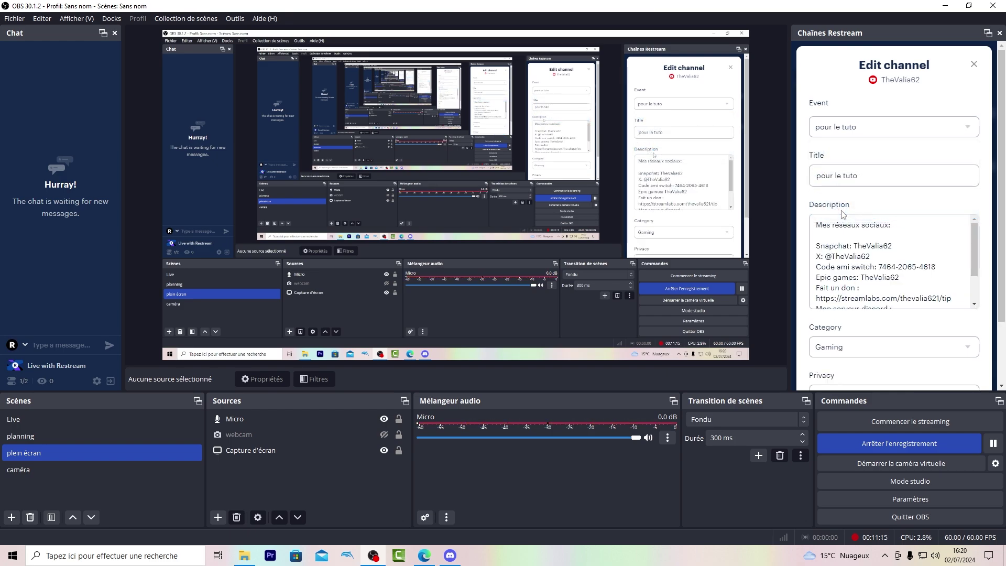
Review the event's description, category and privacy, and save the YouTube channel settings
{"action": "scroll", "coordinate": [891, 257], "scroll_direction": "down", "scroll_amount": 3}
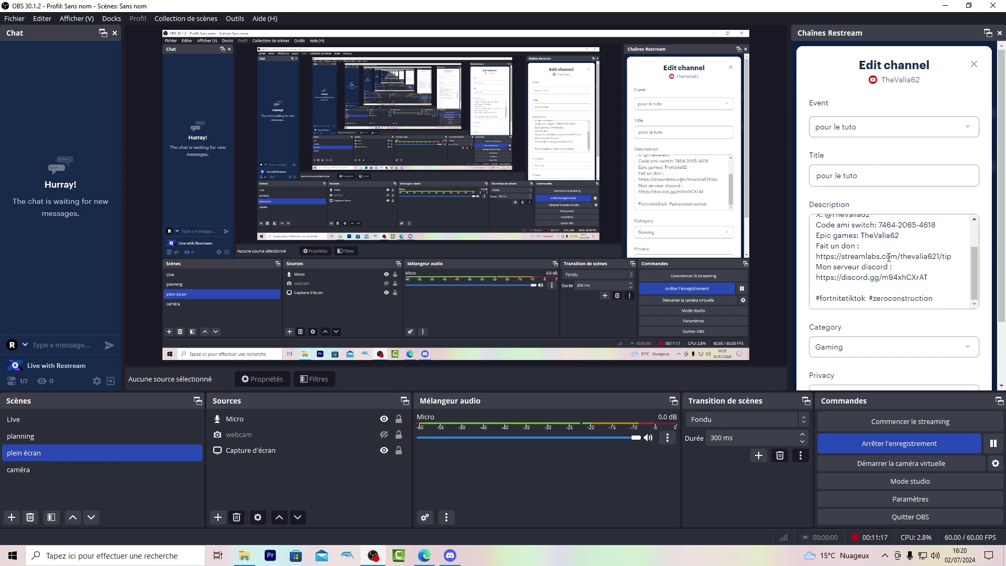
{"action": "scroll", "coordinate": [891, 258], "scroll_direction": "up", "scroll_amount": 3}
{"action": "scroll", "coordinate": [885, 268], "scroll_direction": "down", "scroll_amount": 3}
{"action": "scroll", "coordinate": [894, 275], "scroll_direction": "down", "scroll_amount": 2}
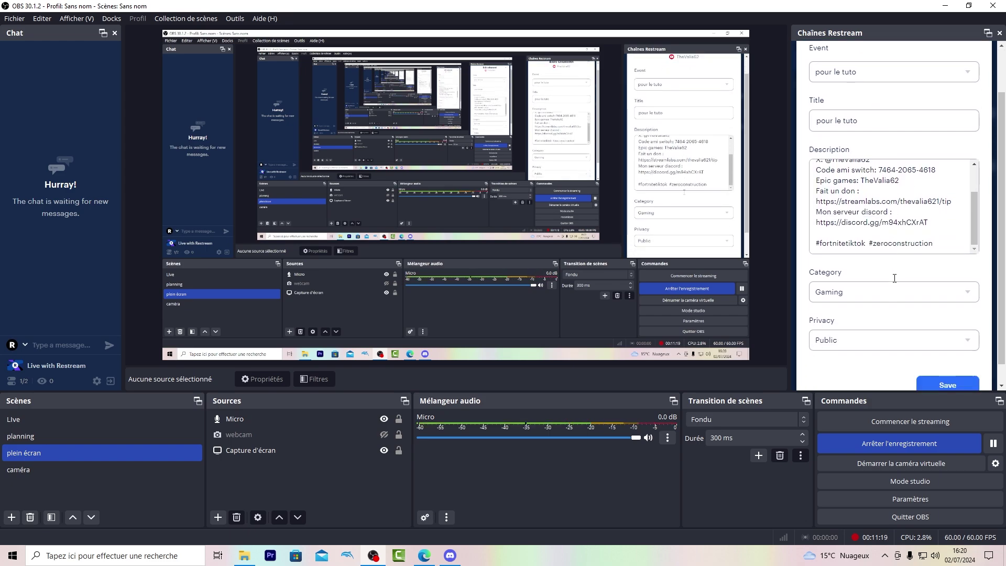
{"action": "scroll", "coordinate": [857, 206], "scroll_direction": "up", "scroll_amount": 2}
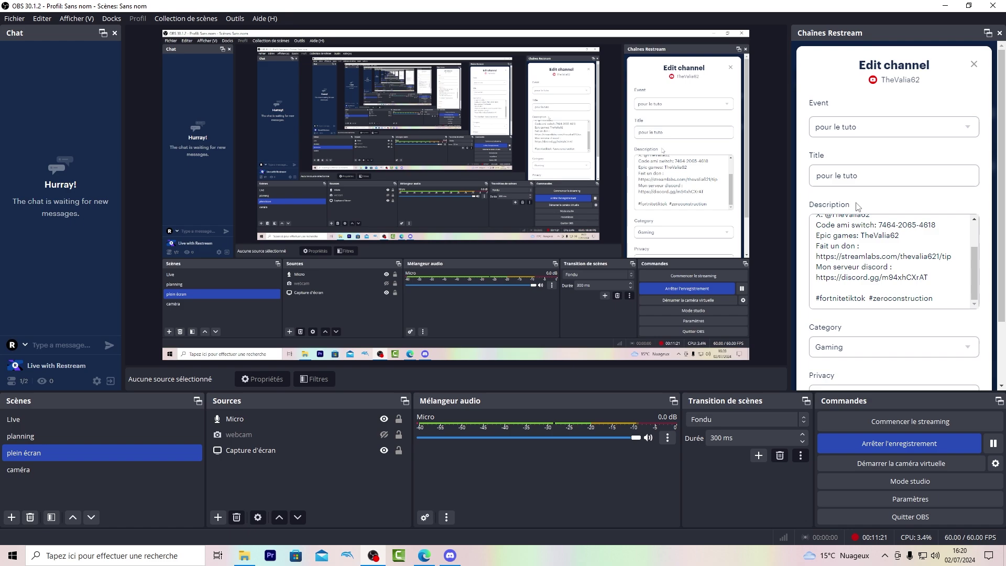
{"action": "scroll", "coordinate": [870, 209], "scroll_direction": "down", "scroll_amount": 2}
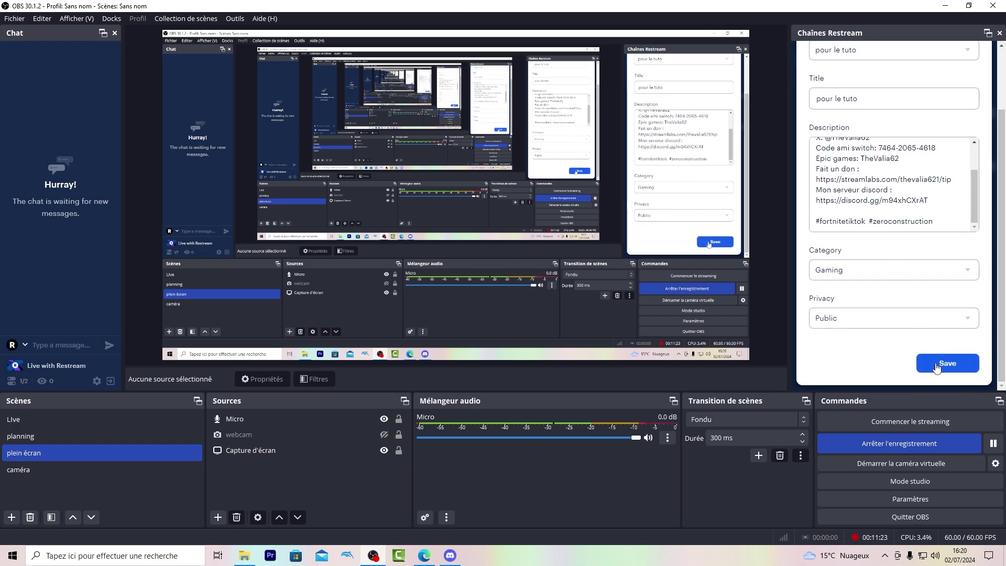
{"action": "scroll", "coordinate": [914, 357], "scroll_direction": "up", "scroll_amount": 2}
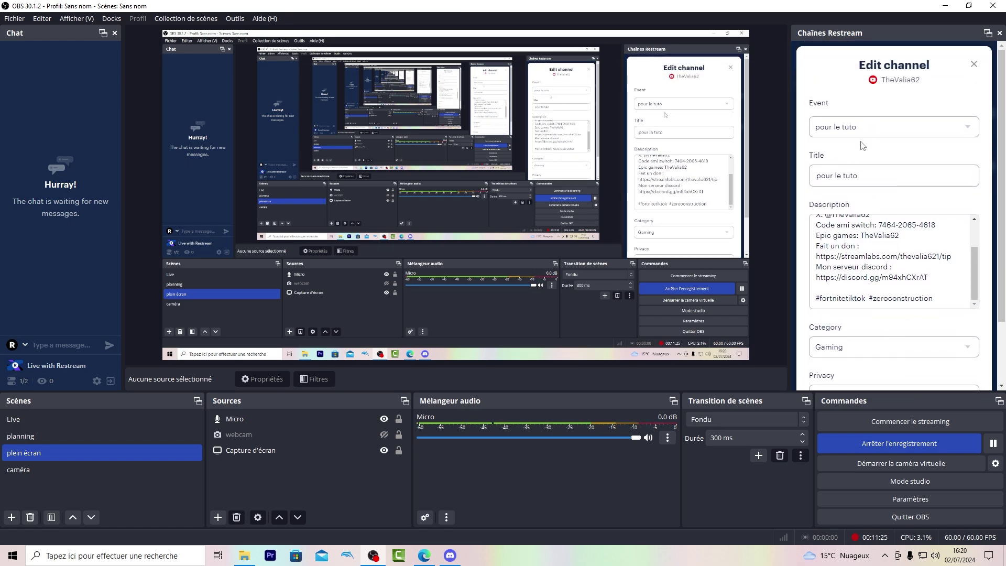
{"action": "scroll", "coordinate": [872, 175], "scroll_direction": "down", "scroll_amount": 2}
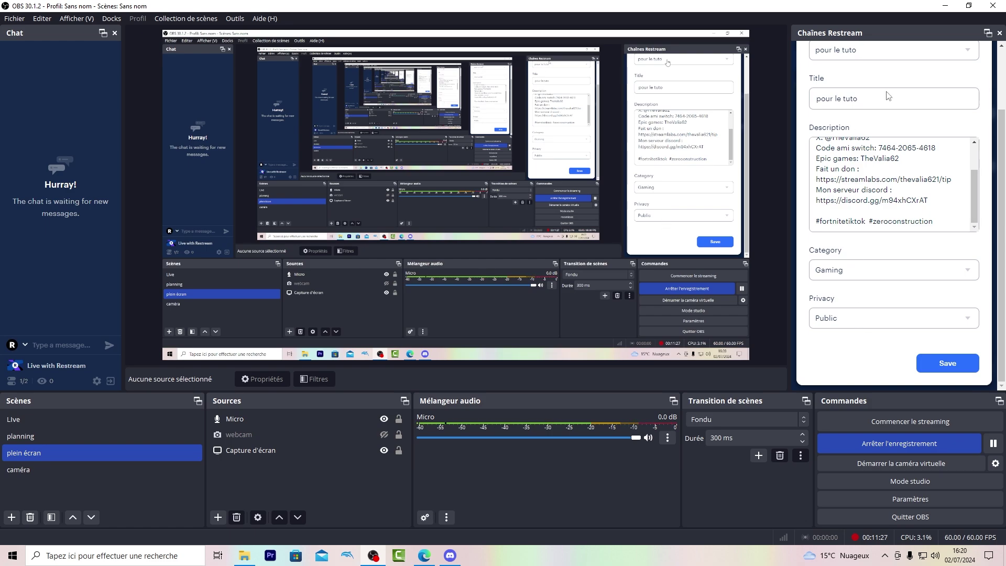
{"action": "left_click", "coordinate": [938, 364]}
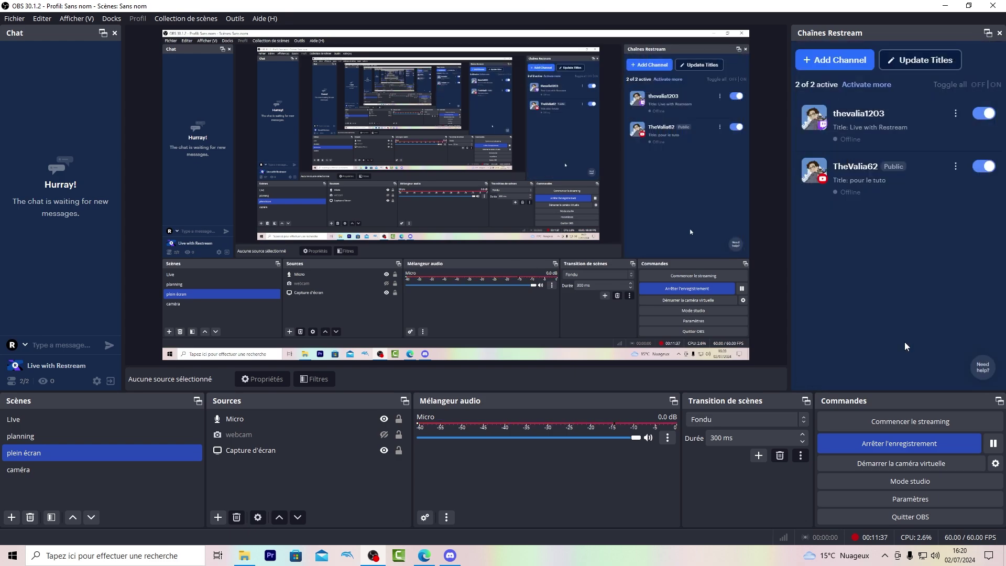
Check the titles of both channels and examine the Twitch channel's title and category settings, closing them without saving
{"action": "left_click_drag", "start_coordinate": [837, 180], "coordinate": [874, 182]}
{"action": "left_click", "coordinate": [874, 181]}
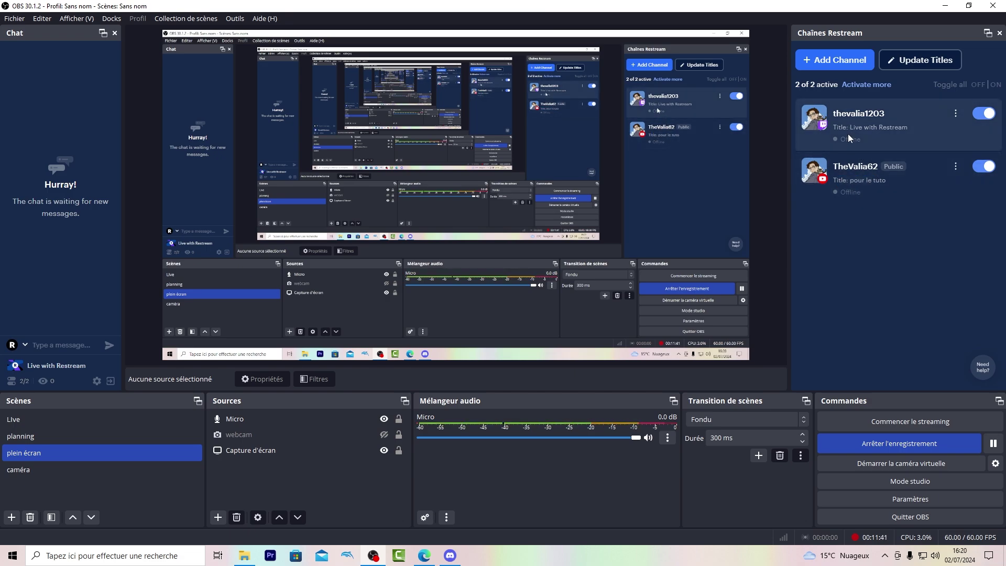
{"action": "left_click_drag", "start_coordinate": [841, 130], "coordinate": [890, 128]}
{"action": "left_click", "coordinate": [892, 127]}
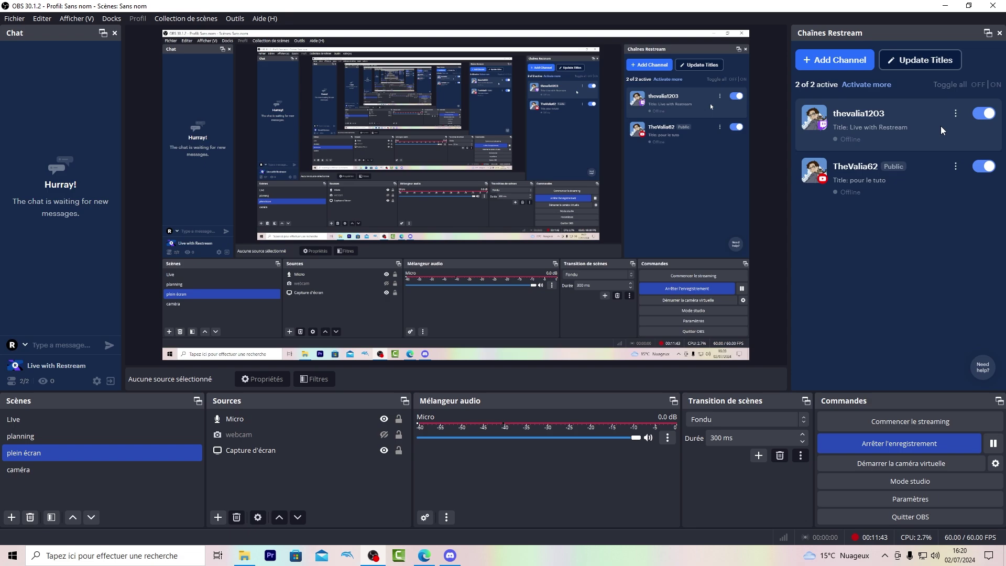
{"action": "left_click", "coordinate": [957, 113]}
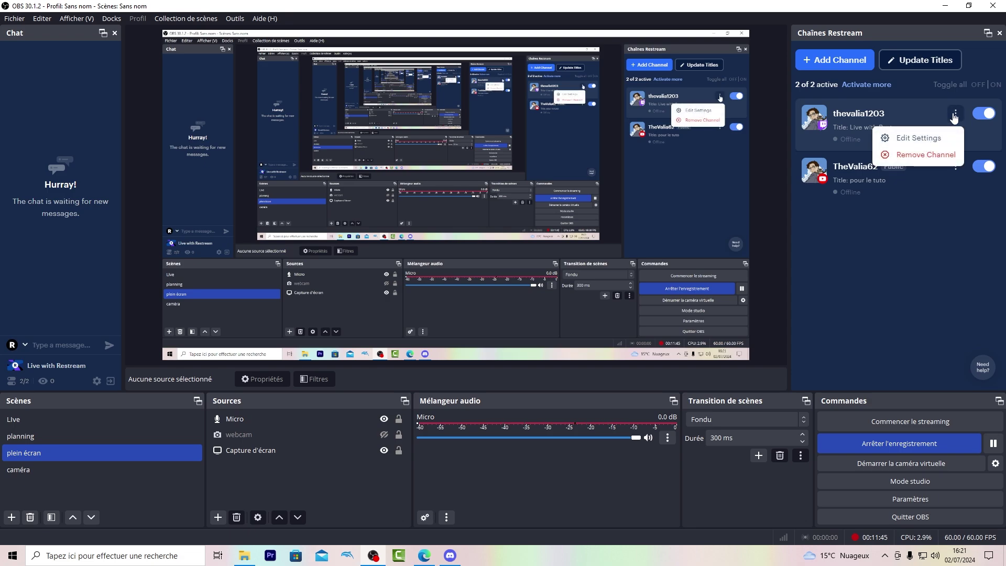
{"action": "left_click", "coordinate": [923, 139]}
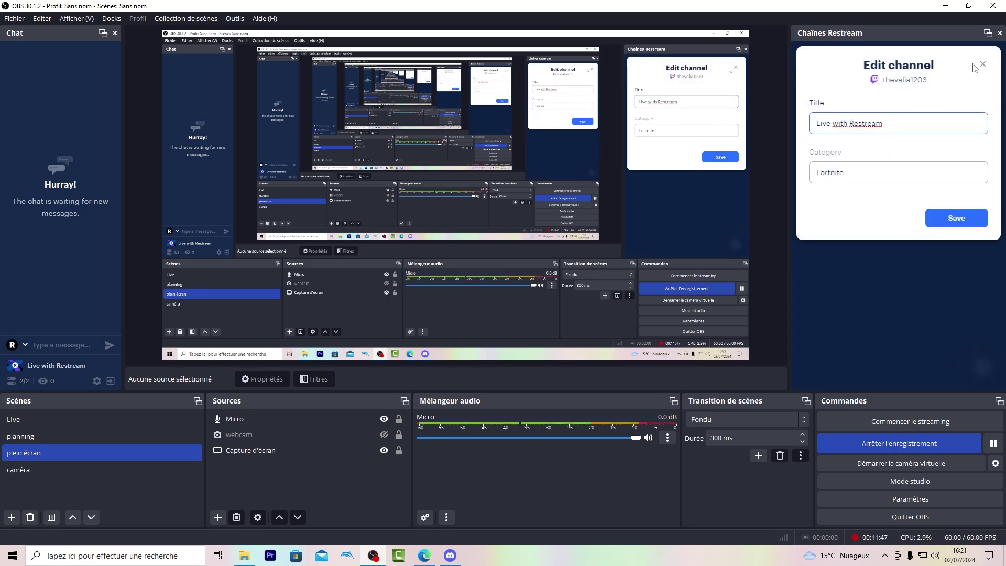
{"action": "mouse_move", "coordinate": [817, 124]}
{"action": "left_mouse_down"}
{"action": "mouse_move", "coordinate": [903, 123]}
{"action": "mouse_move", "coordinate": [820, 124]}
{"action": "left_mouse_up"}
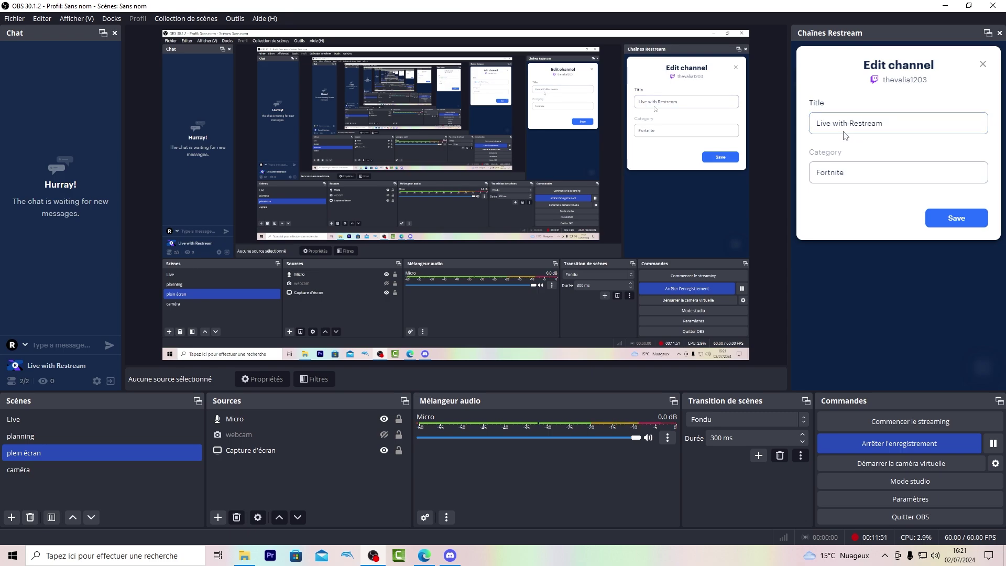
{"action": "left_click", "coordinate": [851, 169]}
{"action": "left_click", "coordinate": [842, 202]}
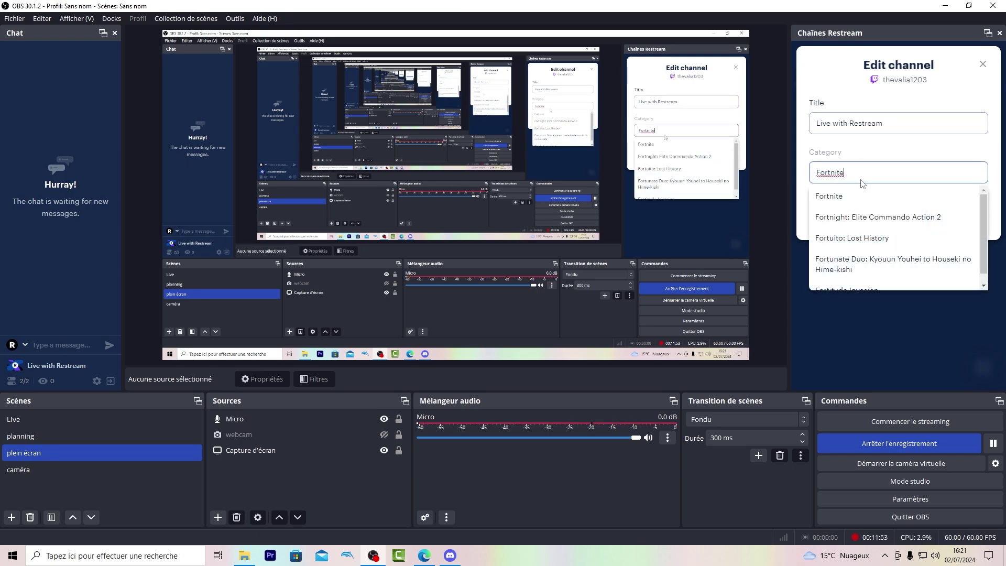
{"action": "left_click", "coordinate": [982, 65]}
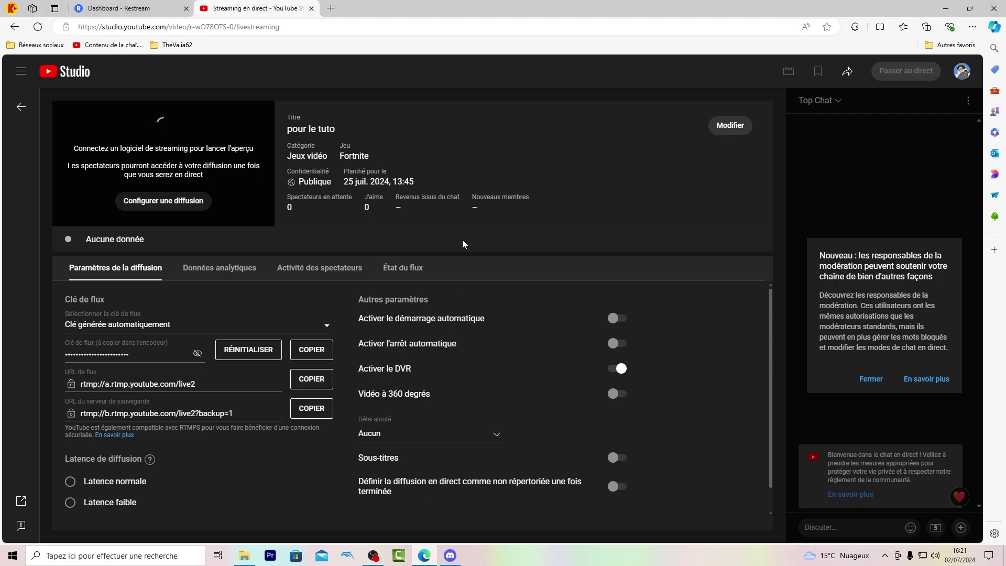
Switch to the browser, open Twitch in a new tab and go to the account's own channel page with its chat
{"action": "left_click", "coordinate": [331, 8]}
{"action": "type", "text": "t"}
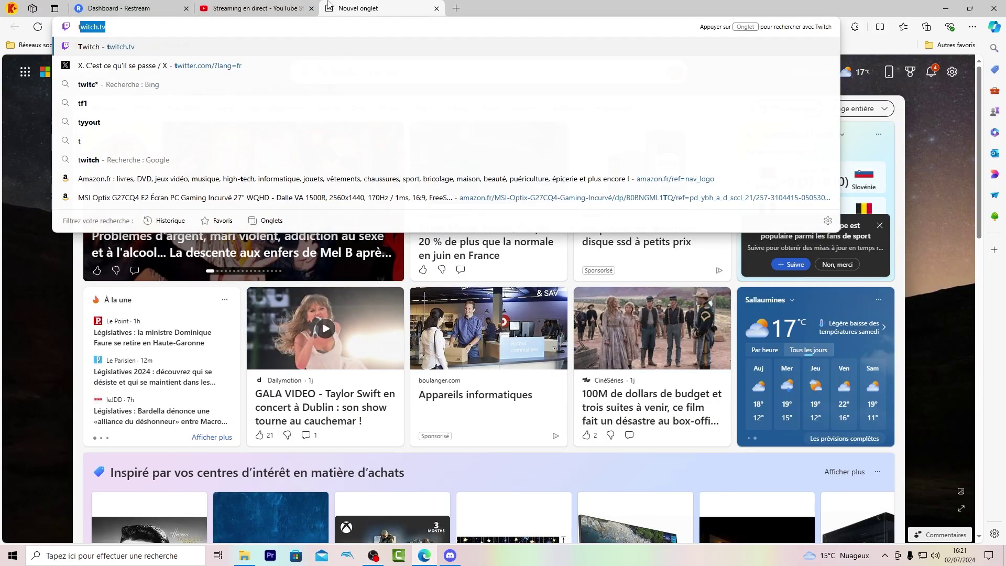
{"action": "type", "text": "witc"}
{"action": "key", "text": "Return"}
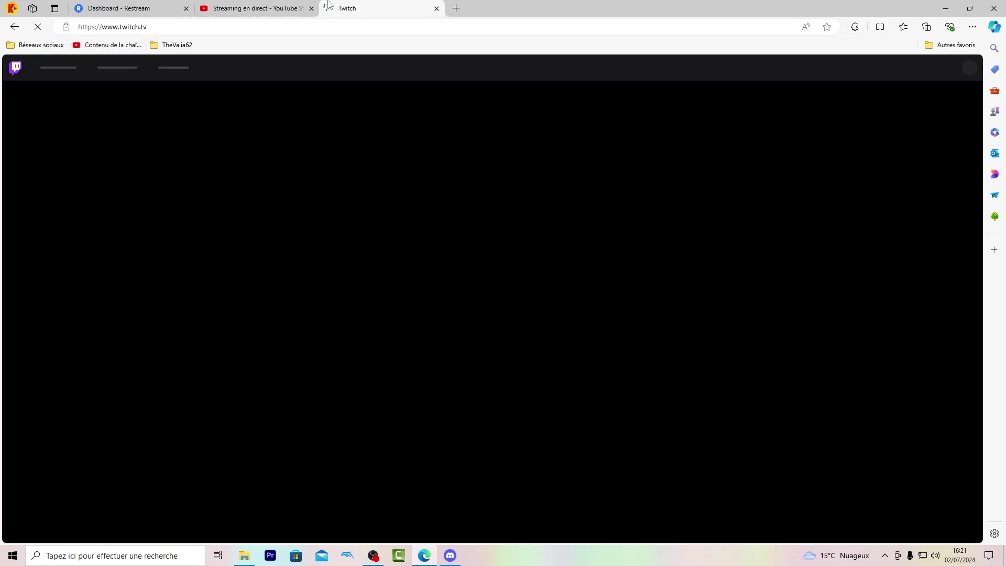
{"action": "left_click", "coordinate": [968, 78]}
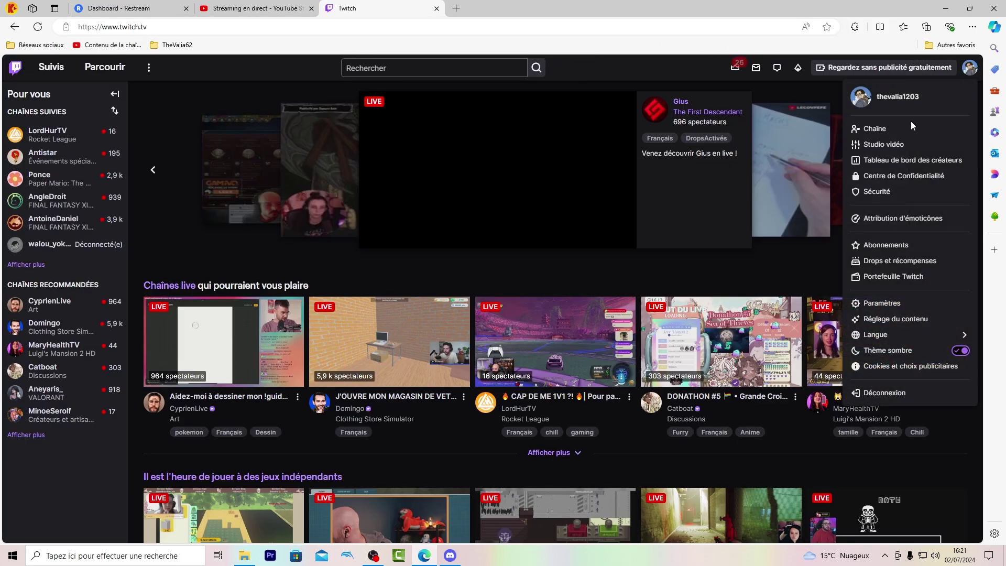
{"action": "left_click", "coordinate": [910, 126]}
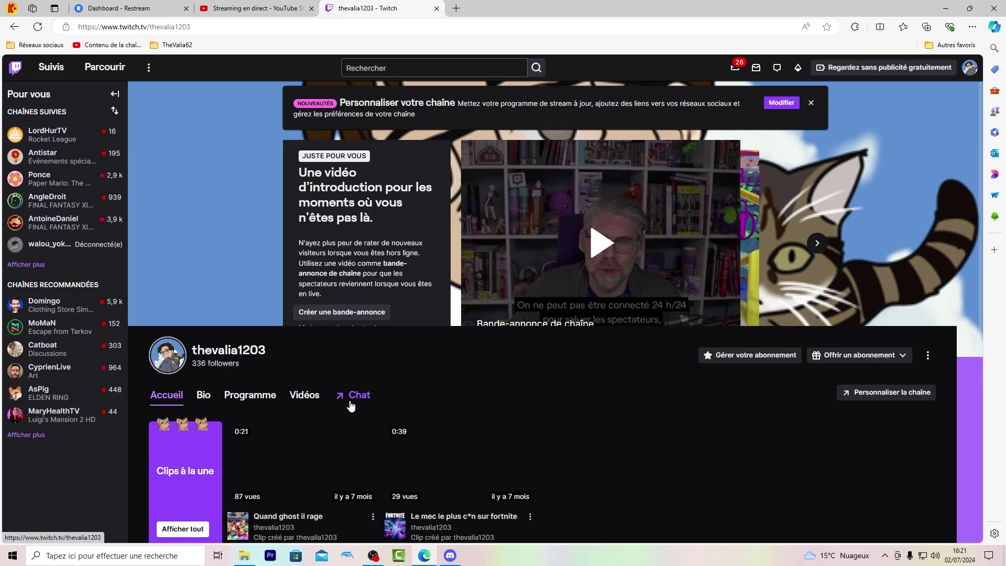
{"action": "left_click", "coordinate": [350, 399]}
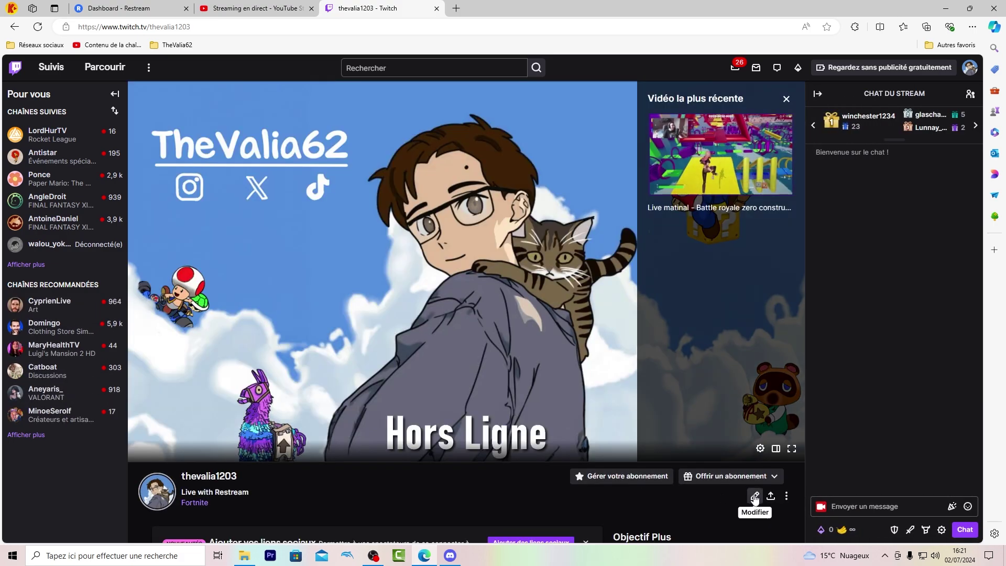
Set the Twitch stream title to "pour le test" in the Options de diffusion and save it
{"action": "left_click", "coordinate": [755, 496]}
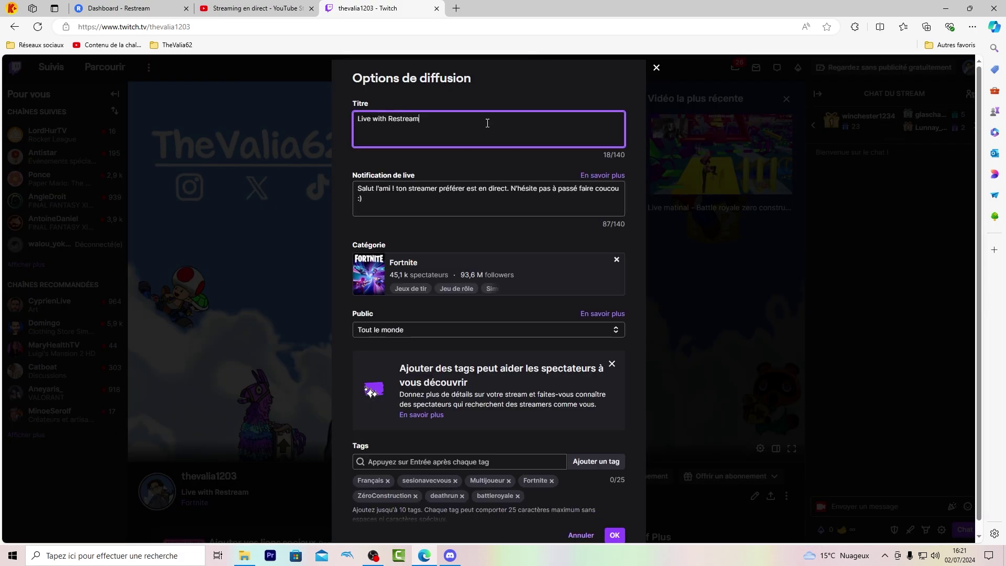
{"action": "left_click_drag", "start_coordinate": [487, 121], "coordinate": [313, 130]}
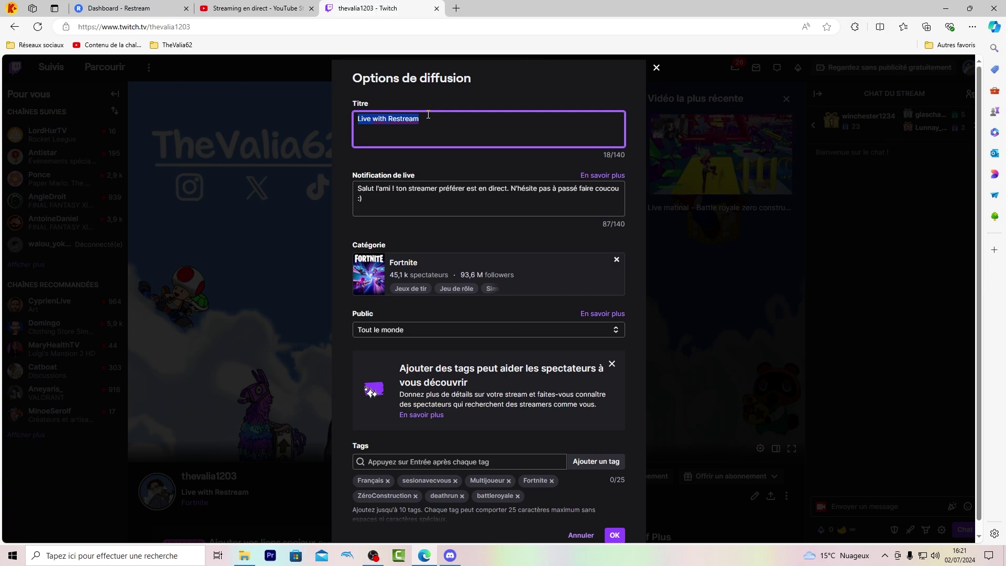
{"action": "type", "text": "pour le test"}
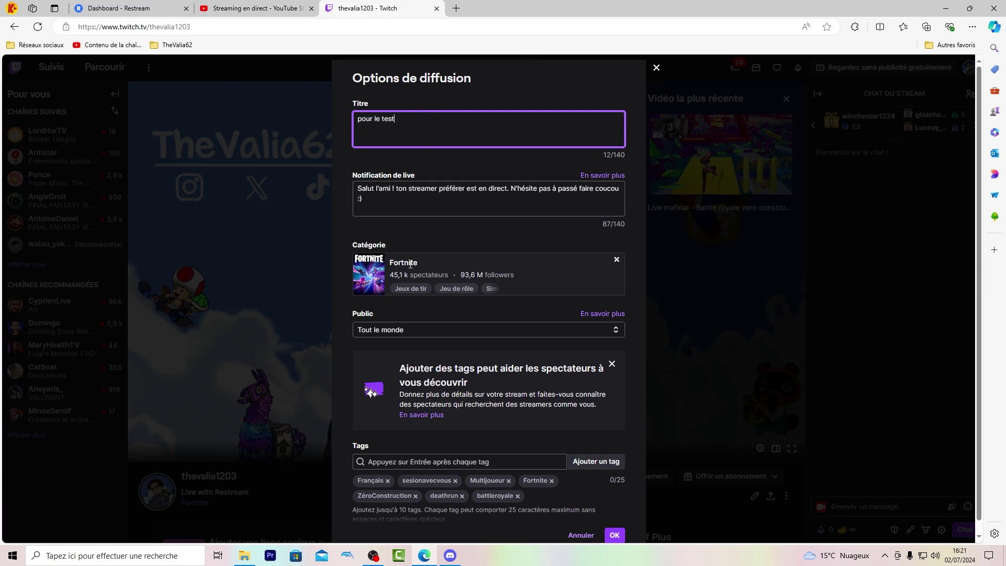
{"action": "scroll", "coordinate": [518, 402], "scroll_direction": "down", "scroll_amount": 3}
{"action": "left_click", "coordinate": [614, 534]}
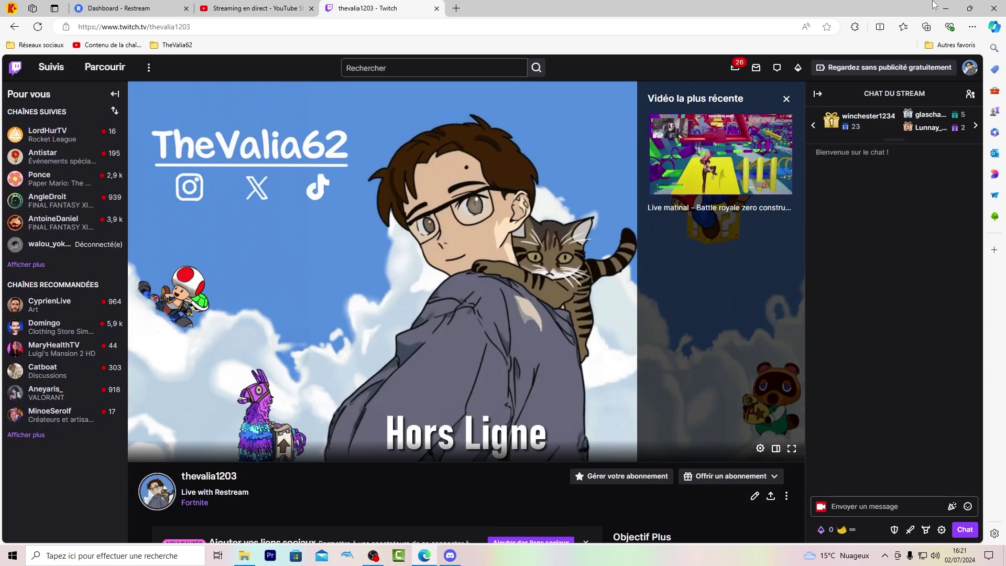
Return to OBS Studio and check the Twitch channel's title in Chaînes Restream
{"action": "left_click", "coordinate": [939, 5]}
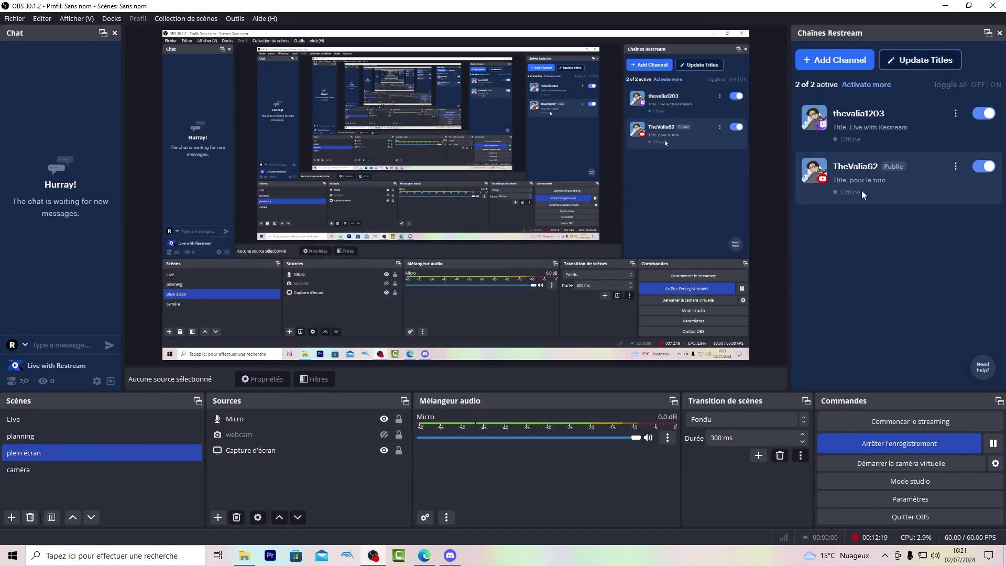
{"action": "left_click_drag", "start_coordinate": [851, 127], "coordinate": [894, 131]}
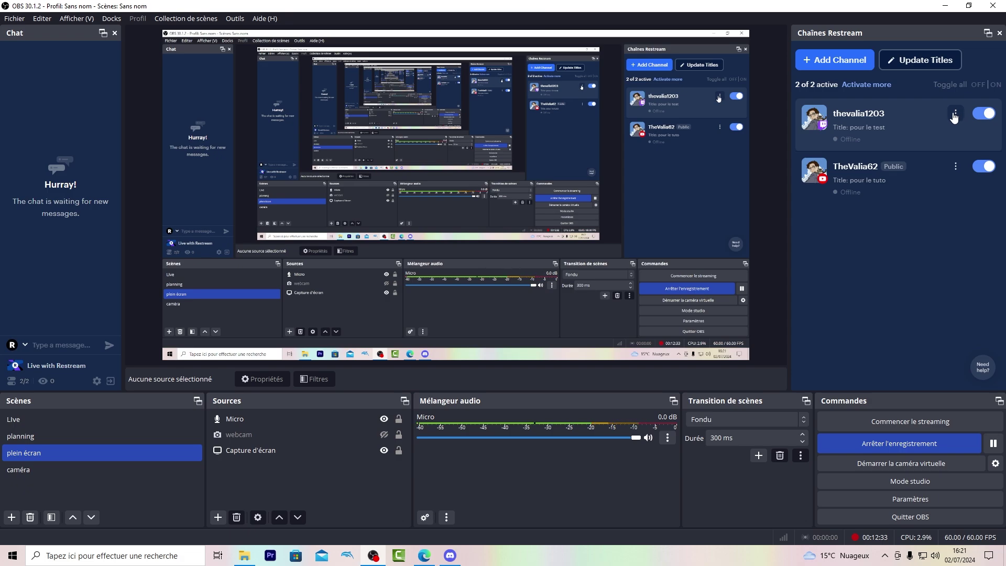
{"action": "left_click", "coordinate": [912, 126]}
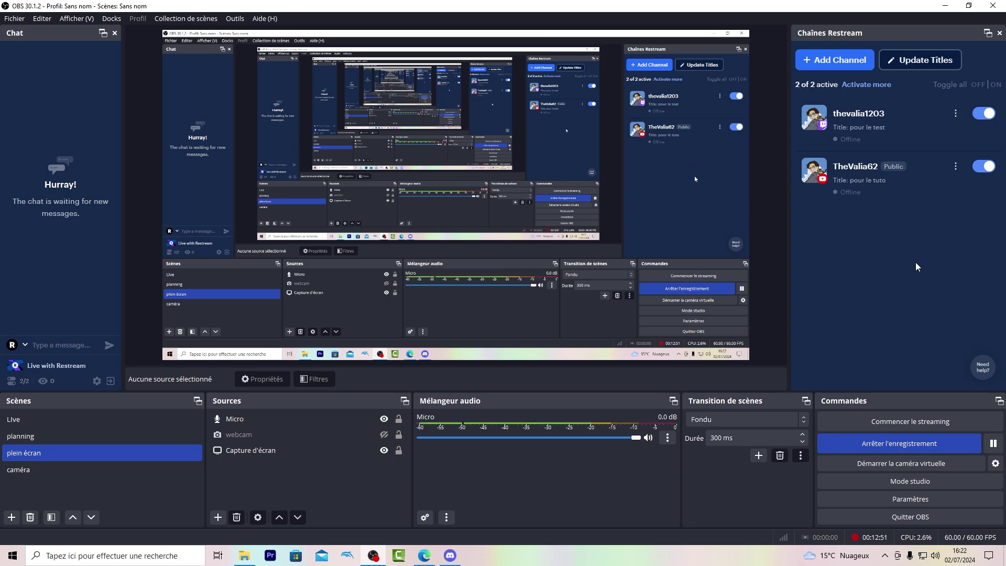
Turn off the YouTube channel, try the event "TheValia62 est en direct !" in its settings and close them without saving
{"action": "left_click", "coordinate": [981, 168]}
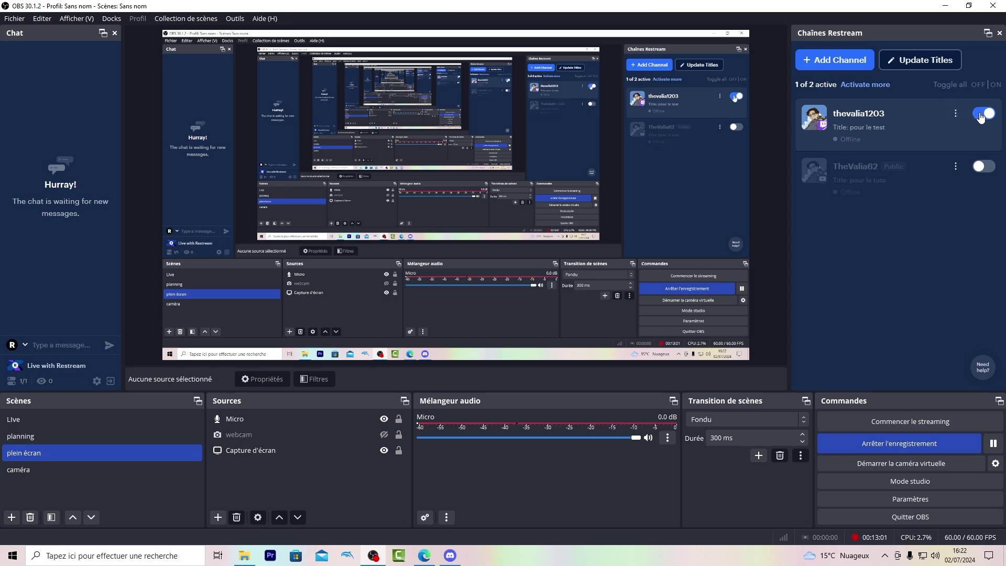
{"action": "left_click", "coordinate": [955, 166]}
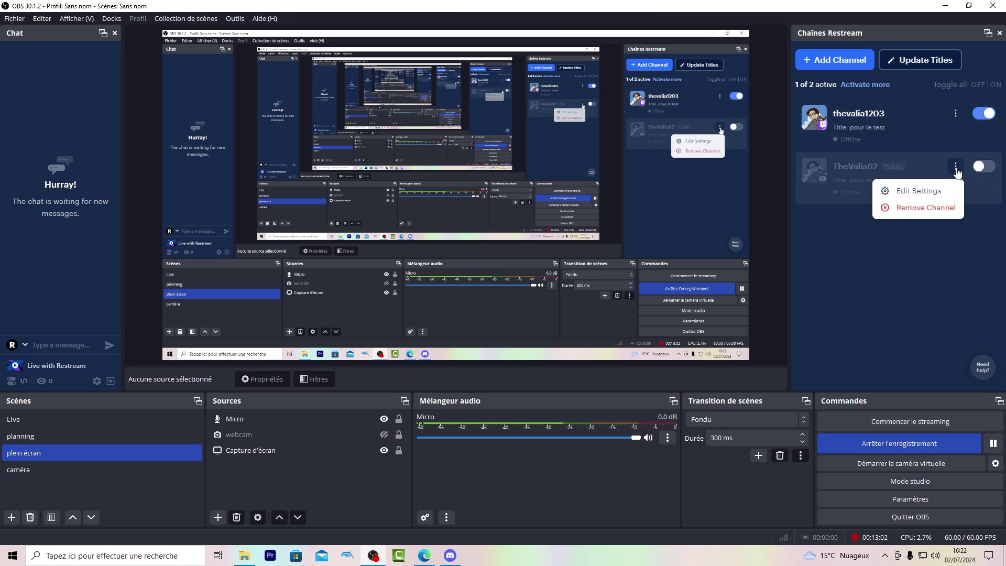
{"action": "left_click", "coordinate": [930, 194]}
{"action": "left_click", "coordinate": [893, 134]}
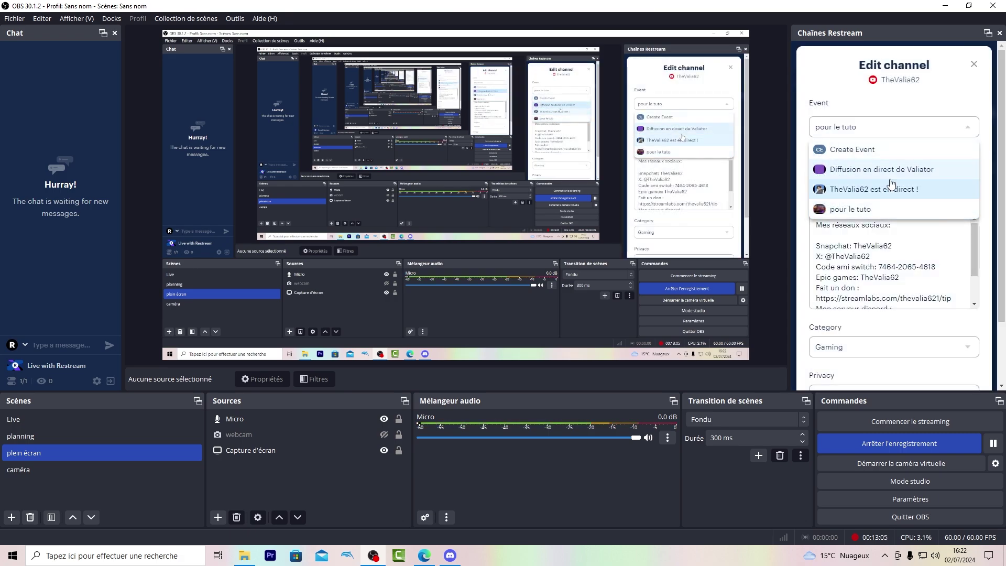
{"action": "left_click", "coordinate": [890, 187]}
{"action": "left_click", "coordinate": [973, 64]}
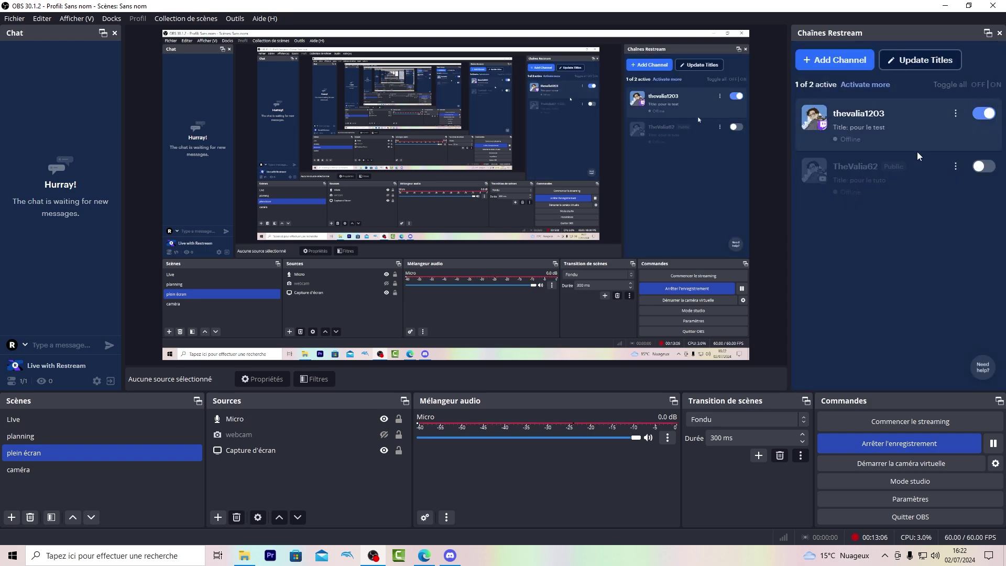
Dismiss the YouTube channel's options and turn the channel back on in Chaînes Restream
{"action": "left_click", "coordinate": [955, 166]}
{"action": "left_click", "coordinate": [897, 259]}
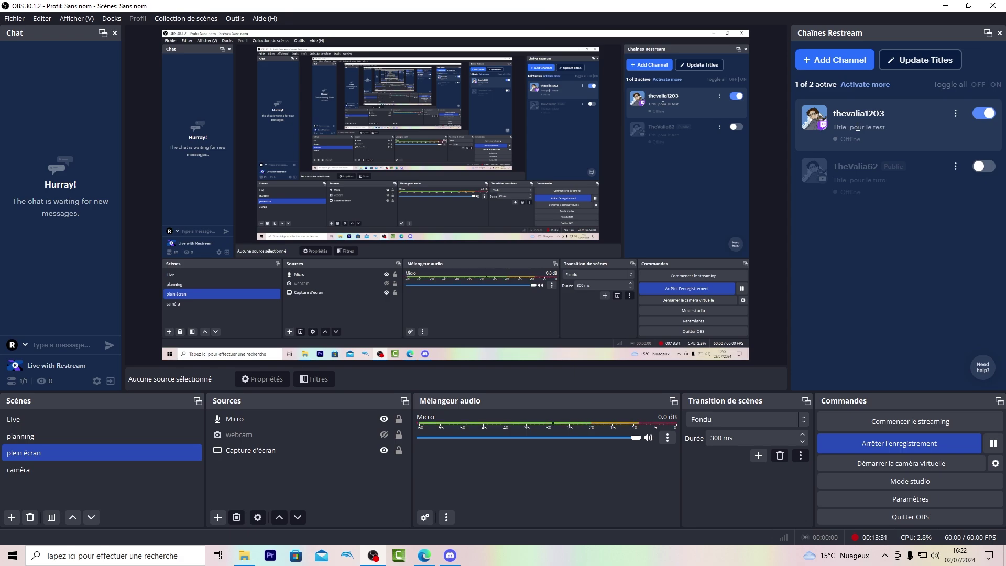
{"action": "left_click", "coordinate": [979, 167]}
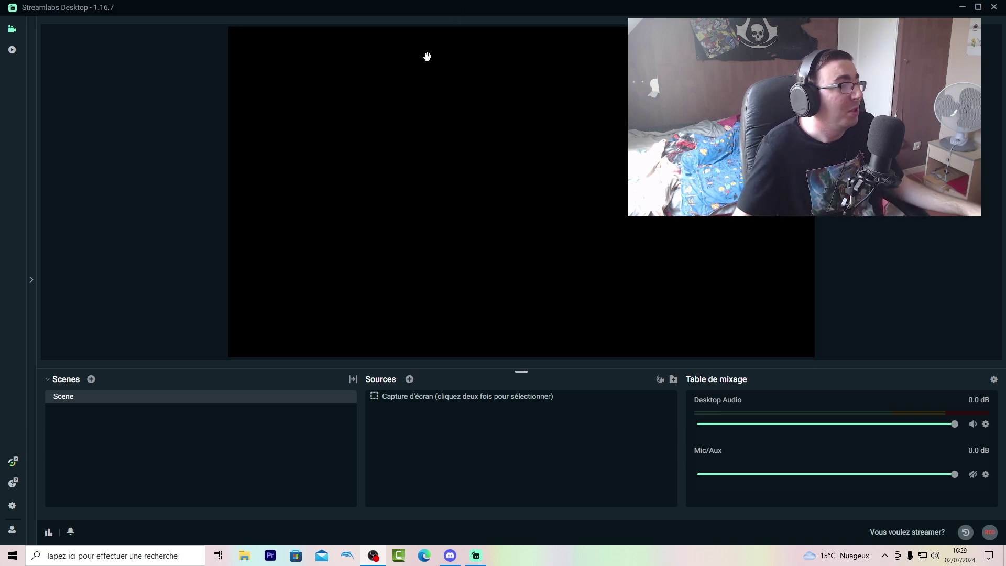
Open the Streamlabs Desktop settings, consult the Multistreaming instructions and show the Stream settings
{"action": "left_click", "coordinate": [12, 505]}
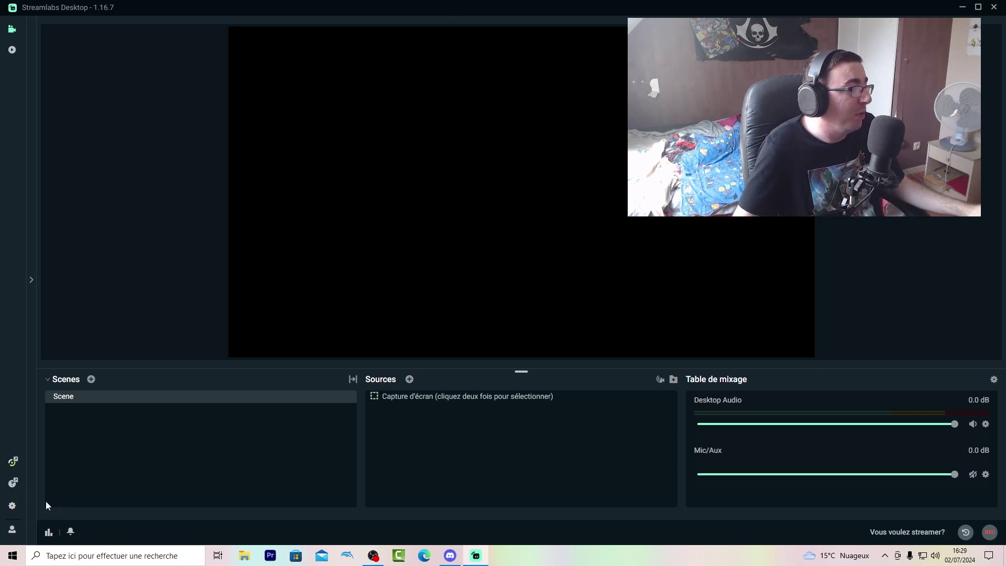
{"action": "left_click", "coordinate": [12, 506]}
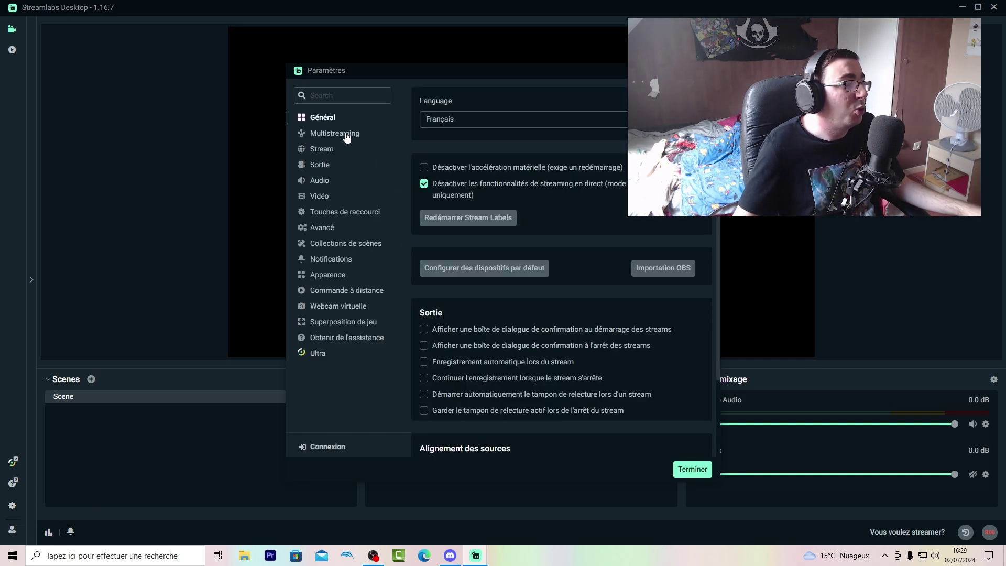
{"action": "left_click", "coordinate": [320, 138]}
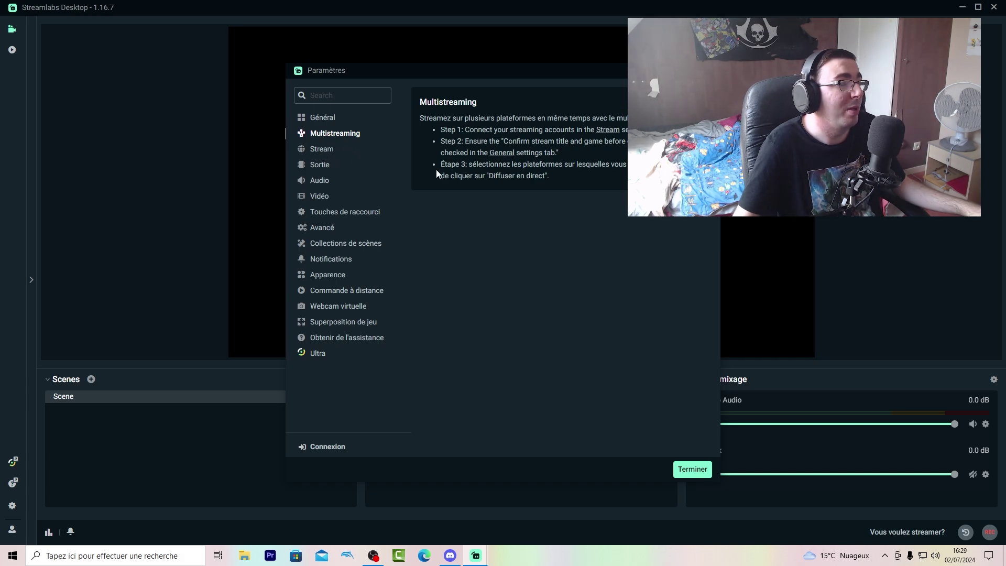
{"action": "left_click", "coordinate": [321, 150]}
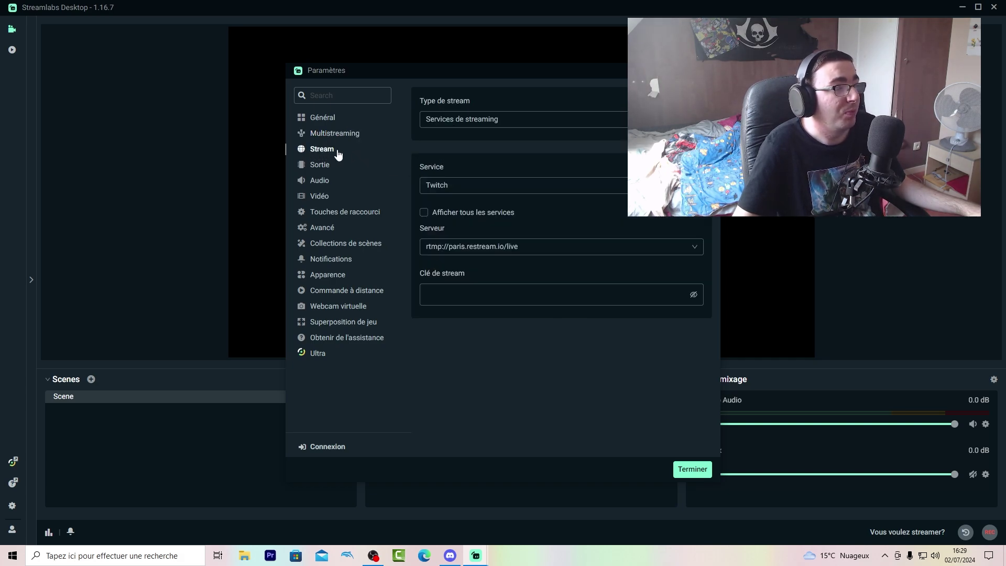
Keep the stream type at Services de streaming, choose Restream.io as the service and enable Afficher tous les services
{"action": "left_click", "coordinate": [438, 120]}
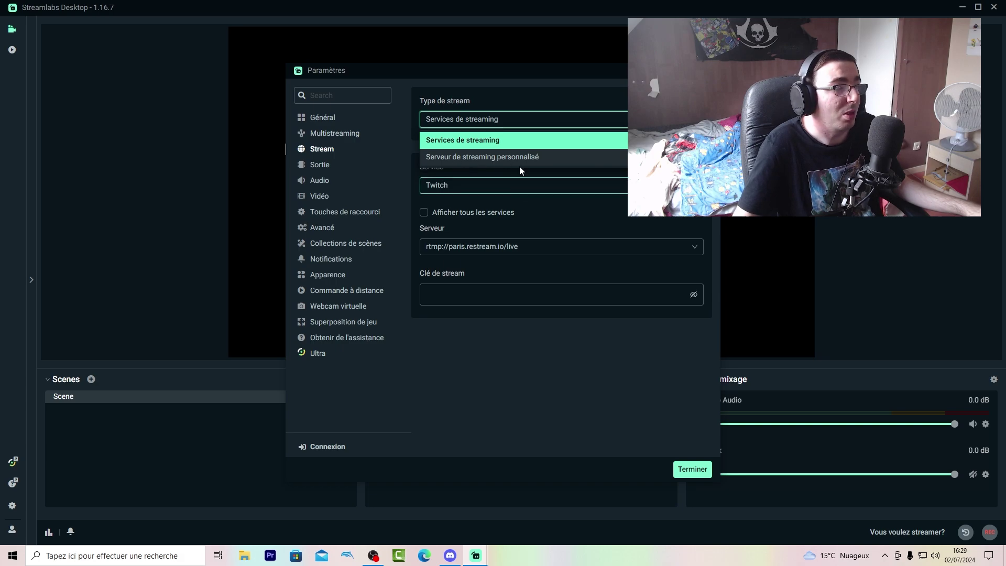
{"action": "left_click", "coordinate": [460, 139]}
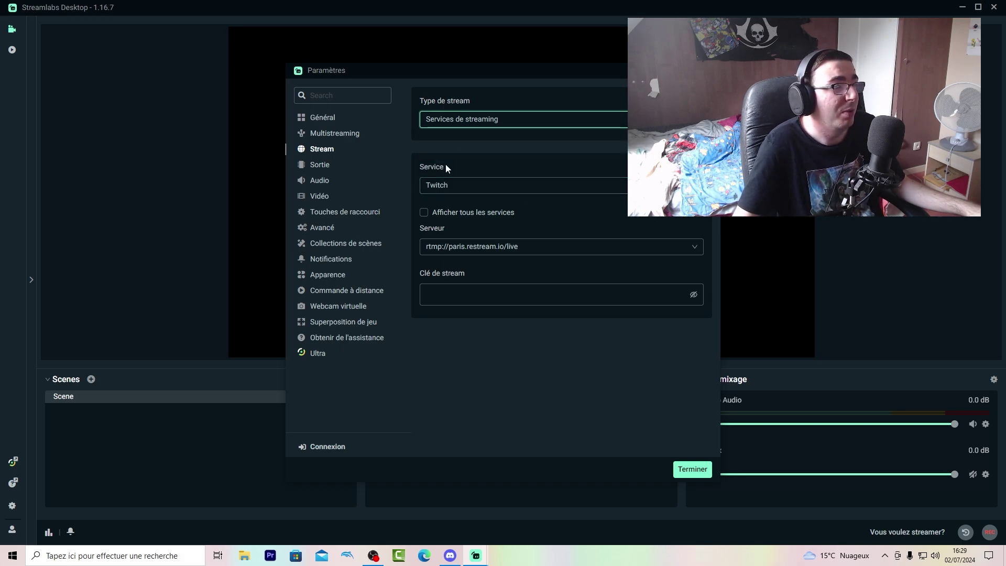
{"action": "left_click", "coordinate": [460, 187]}
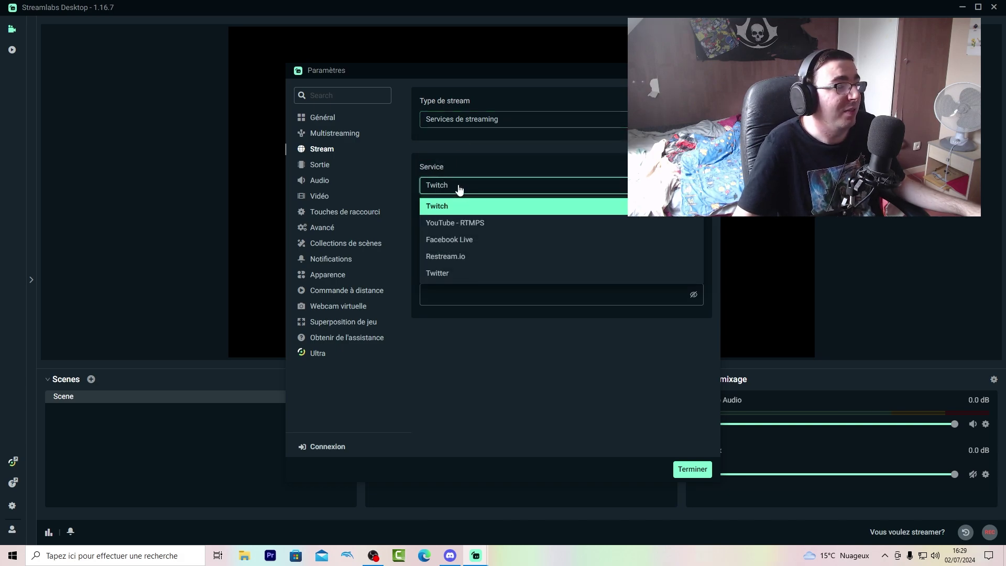
{"action": "left_click", "coordinate": [459, 256]}
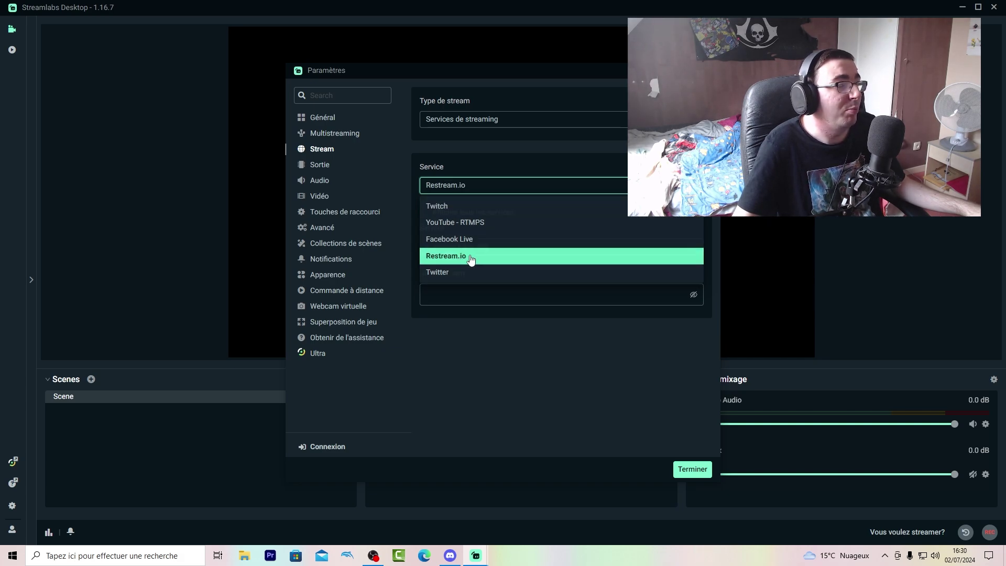
{"action": "left_click", "coordinate": [438, 219]}
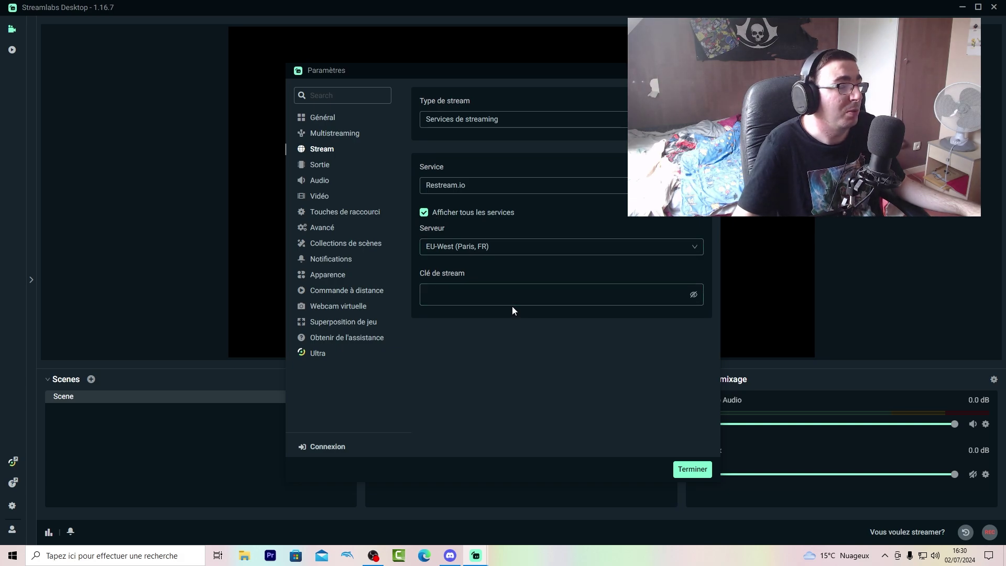
{"action": "left_click", "coordinate": [491, 290]}
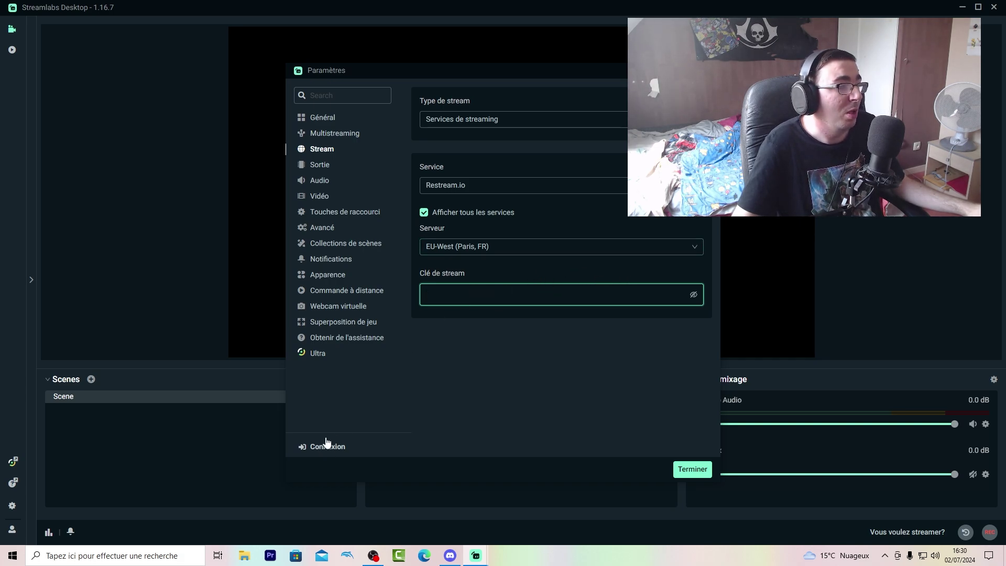
Try the YouTube - HLS service and the Serveur de streaming personnalisé type, and return the stream type to Services de streaming
{"action": "left_click", "coordinate": [479, 191]}
{"action": "scroll", "coordinate": [463, 258], "scroll_direction": "up", "scroll_amount": 2}
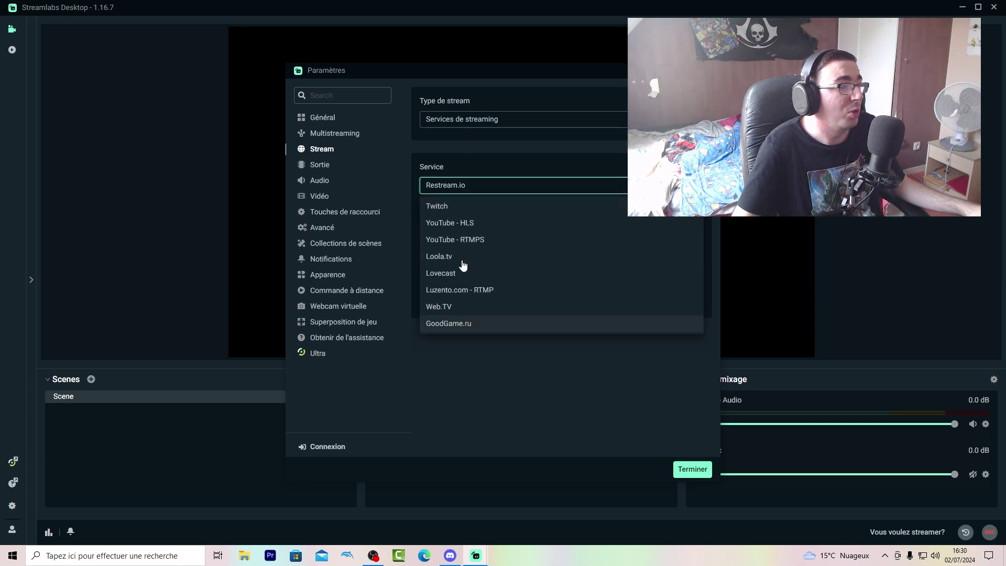
{"action": "left_click", "coordinate": [457, 225]}
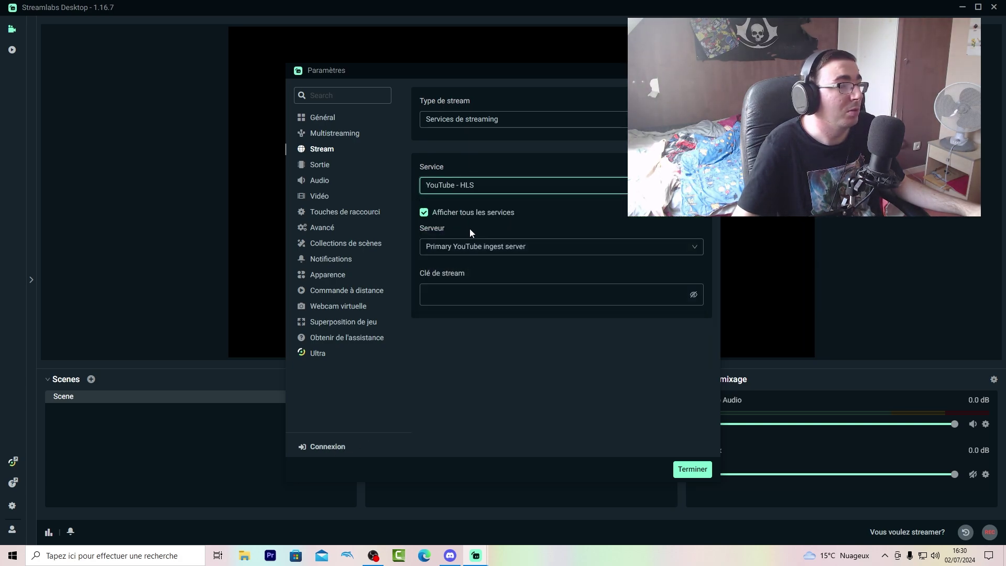
{"action": "left_click", "coordinate": [480, 124]}
{"action": "left_click", "coordinate": [474, 157]}
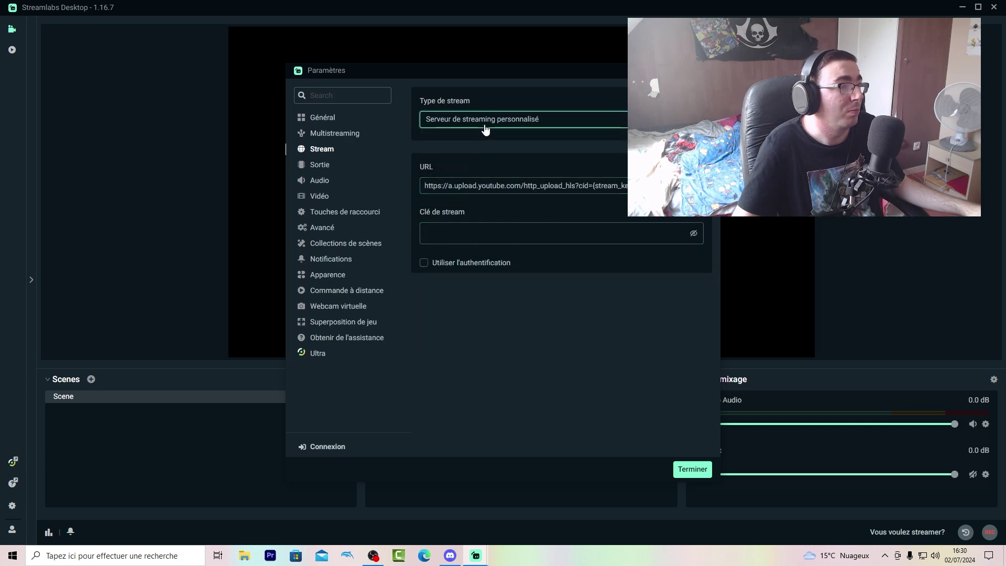
{"action": "left_click", "coordinate": [481, 125]}
{"action": "left_click", "coordinate": [479, 141]}
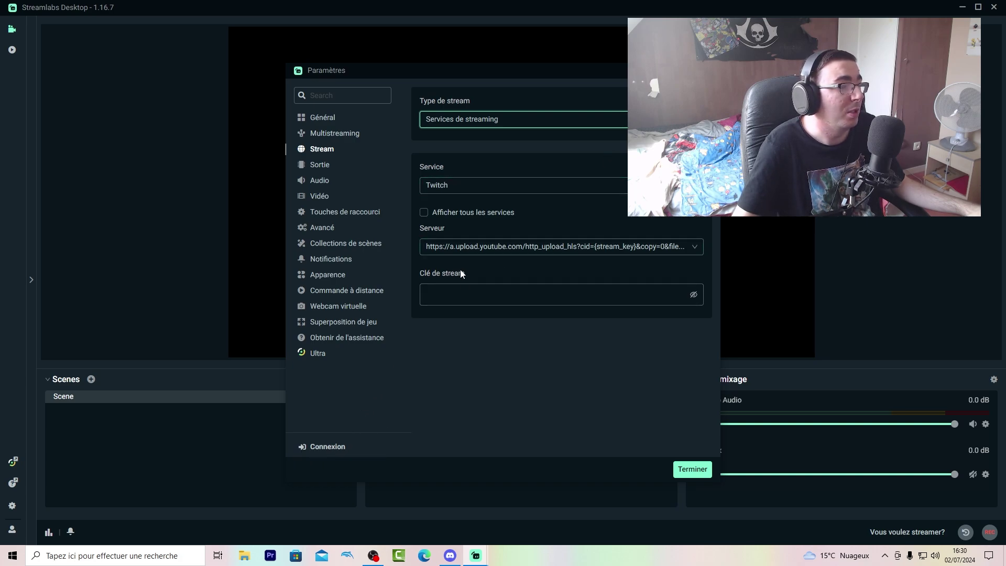
Set the streaming service to Restream.io and its server to EU-West (Paris, FR)
{"action": "left_click", "coordinate": [476, 188]}
{"action": "left_click", "coordinate": [471, 254]}
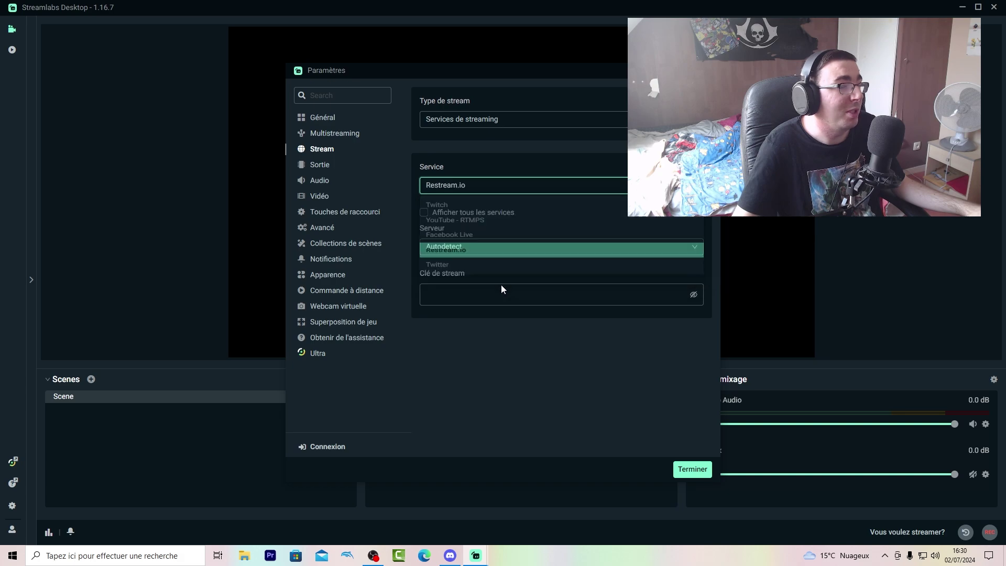
{"action": "left_click", "coordinate": [476, 250]}
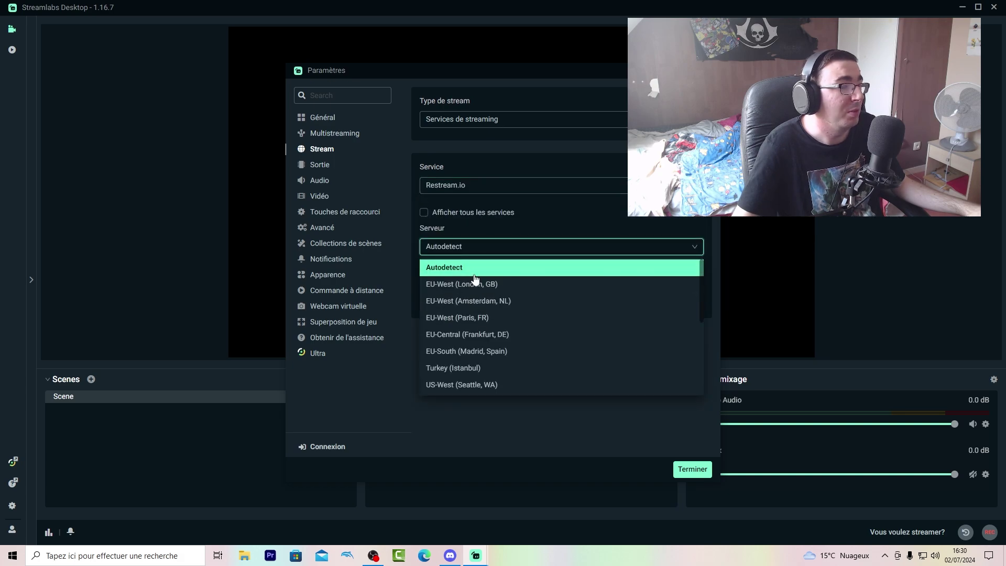
{"action": "left_click", "coordinate": [481, 318]}
{"action": "left_click", "coordinate": [506, 295]}
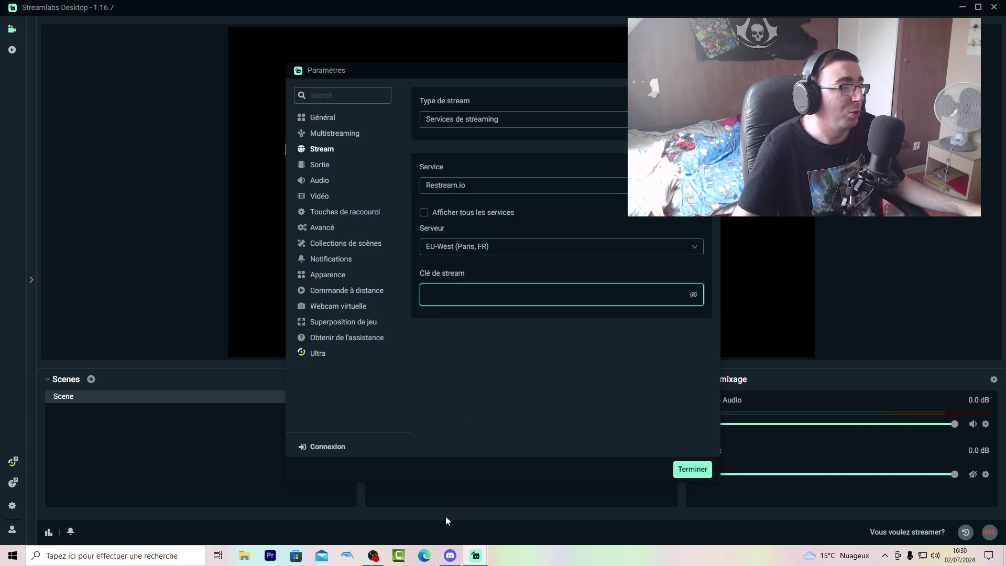
Switch to the Edge browser, load restream.io and maximize its window
{"action": "left_click", "coordinate": [424, 556]}
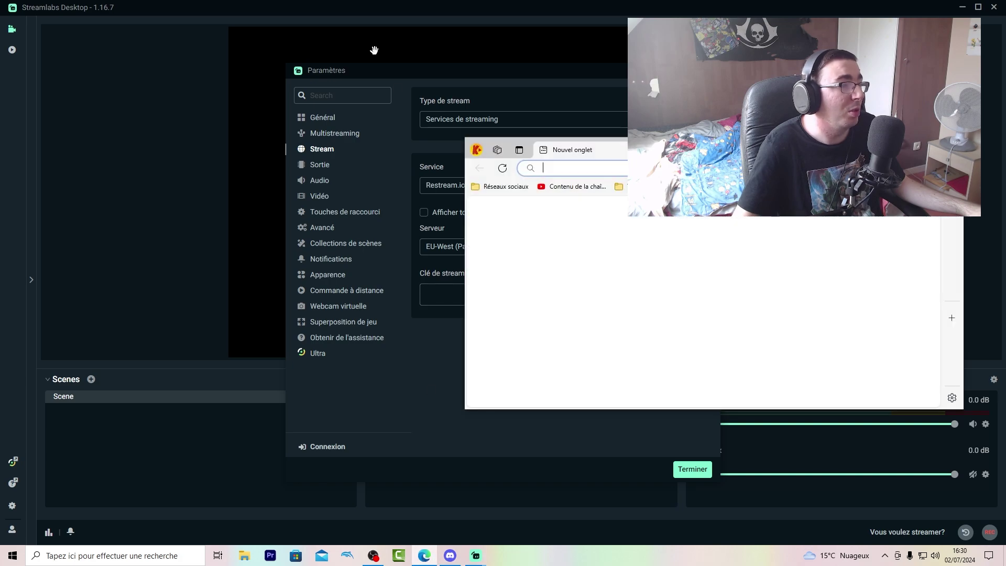
{"action": "left_click", "coordinate": [573, 170]}
{"action": "type", "text": "restre"}
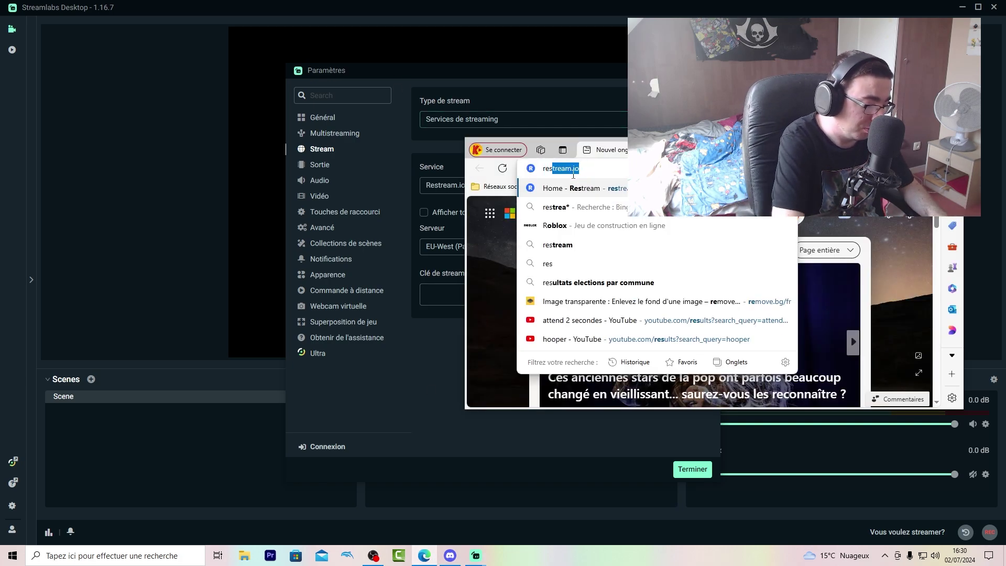
{"action": "type", "text": "am"}
{"action": "key", "text": "Return"}
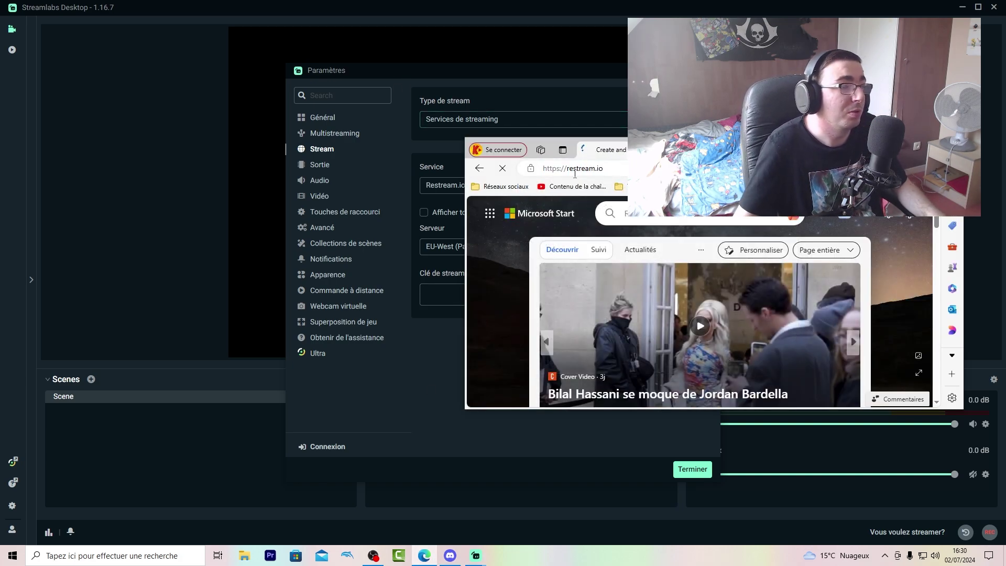
{"action": "key", "text": "super+Up"}
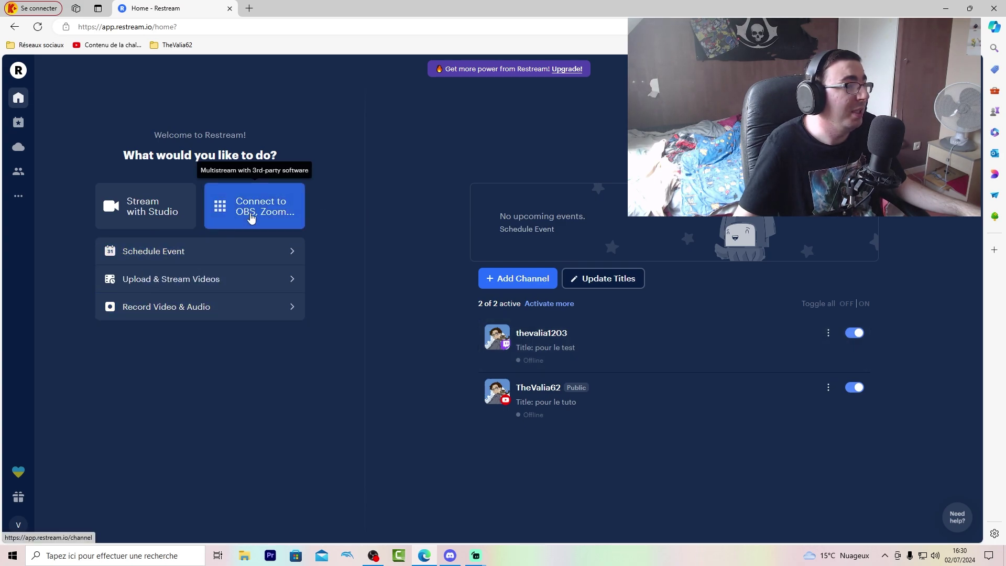
Copy the stream key from Restream's Connect to OBS, Zoom... page, paste it into Streamlabs' Clé de stream and save the settings
{"action": "left_click", "coordinate": [272, 211]}
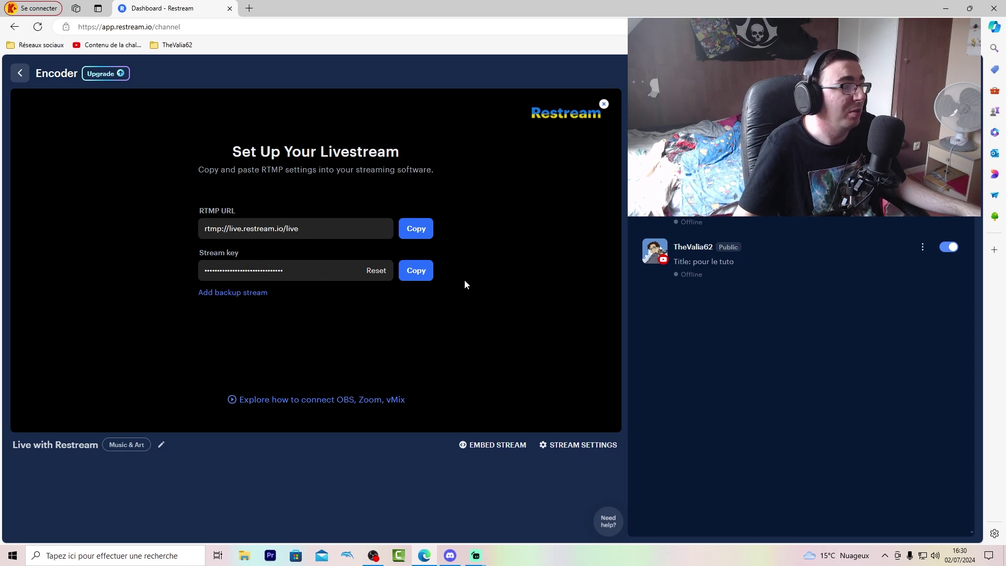
{"action": "left_click", "coordinate": [425, 275]}
{"action": "left_click", "coordinate": [955, 6]}
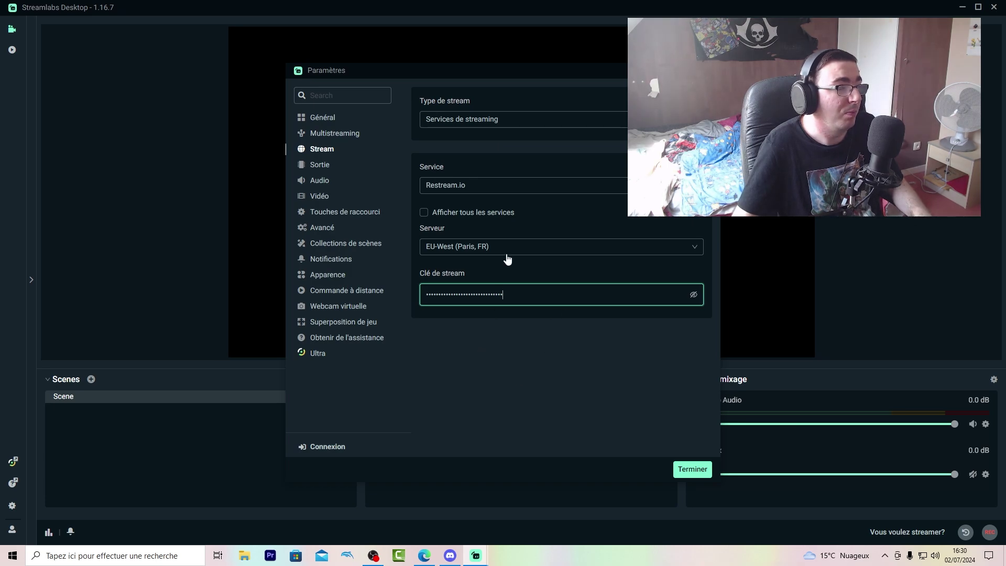
{"action": "left_click", "coordinate": [684, 468]}
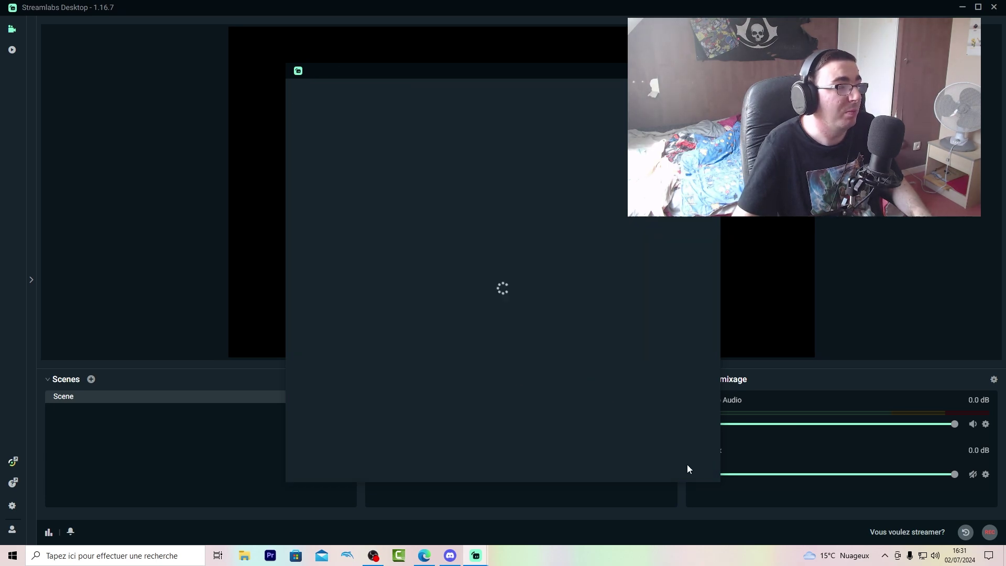